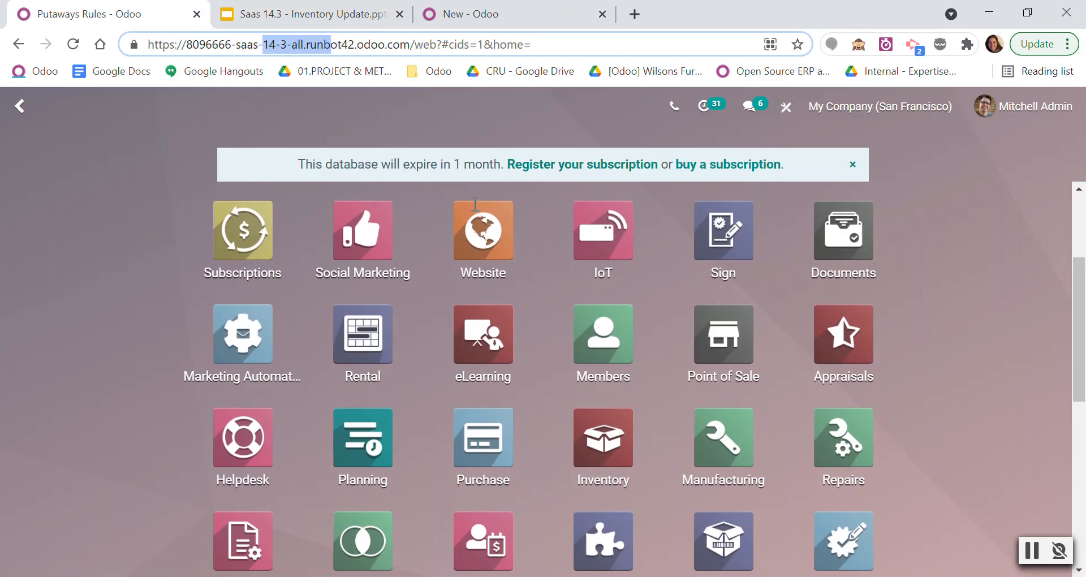
Open the Inventory settings and review the storage location and multi-step route options in the Warehouse section.
click(610, 223)
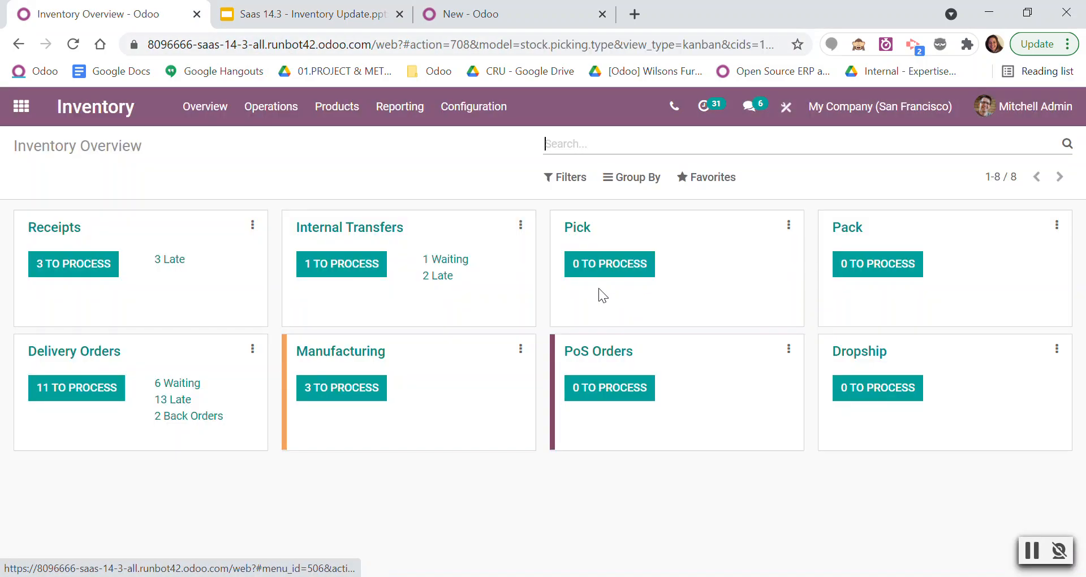
click(483, 124)
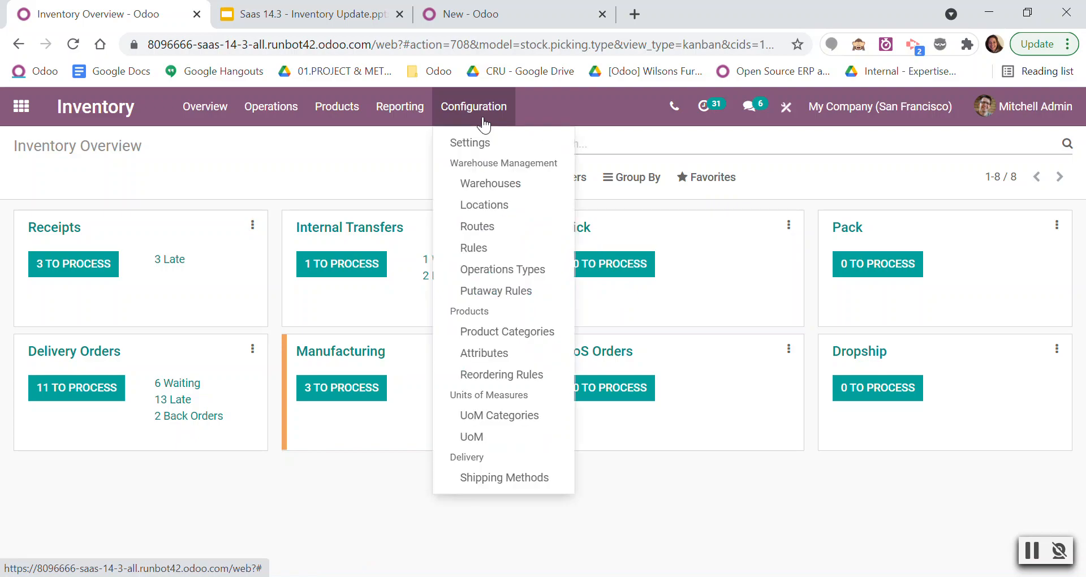
click(494, 160)
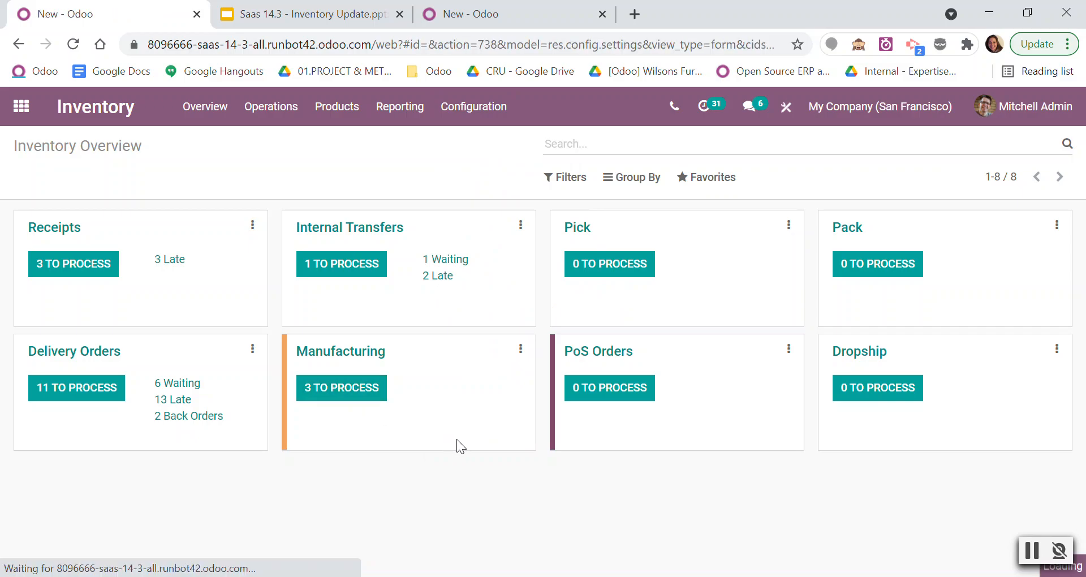
scroll(430, 433, down, 15)
scroll(350, 413, down, 3)
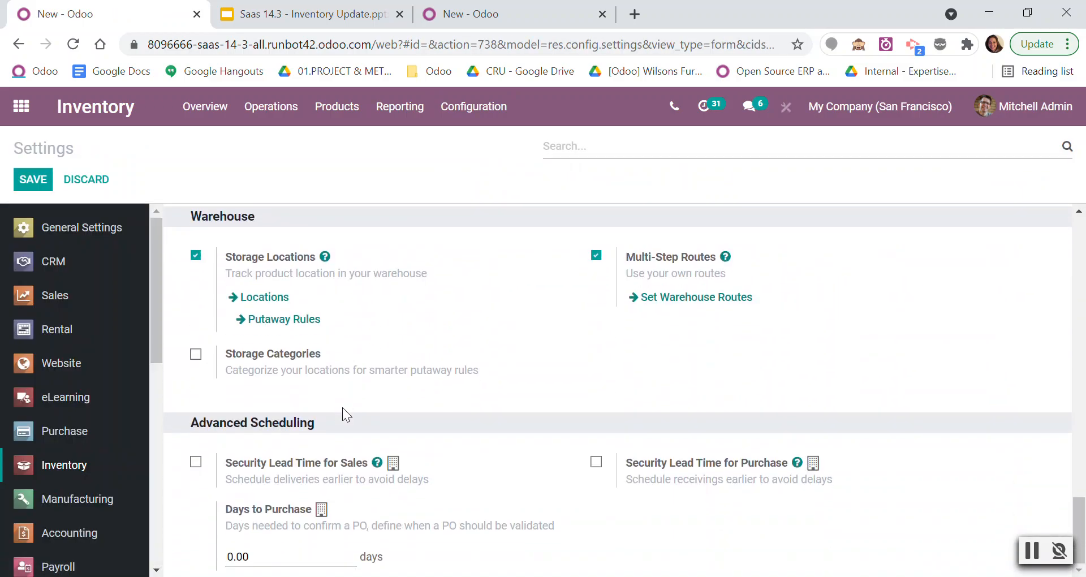
scroll(340, 410, up, 5)
scroll(339, 412, down, 3)
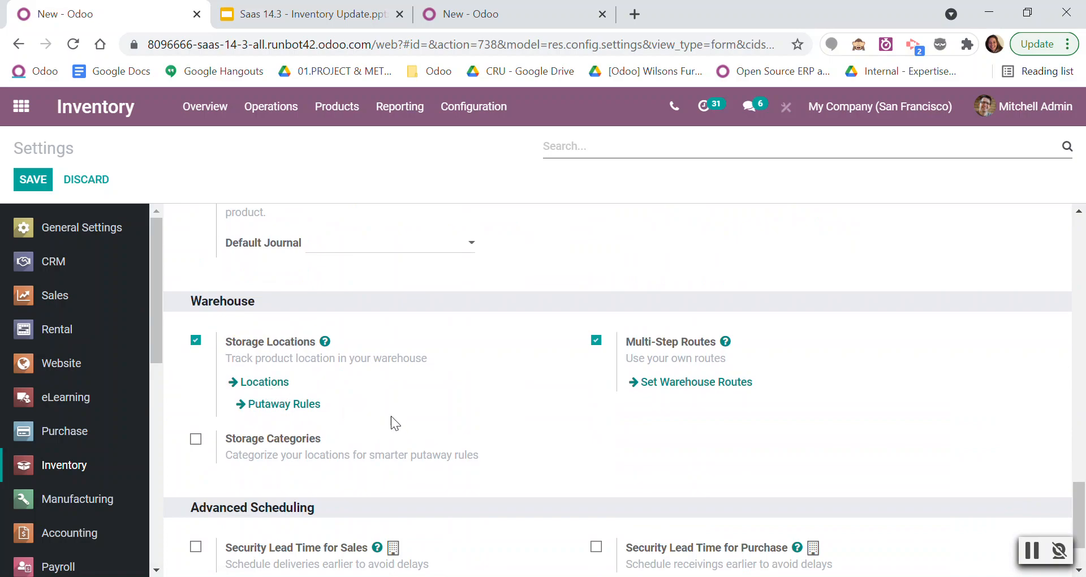
click(481, 112)
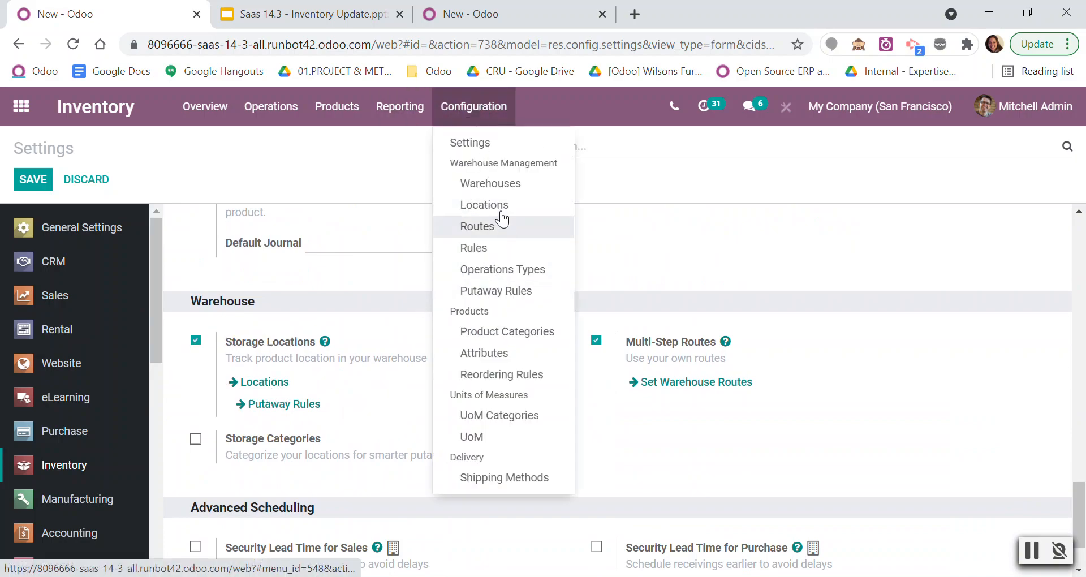
click(491, 291)
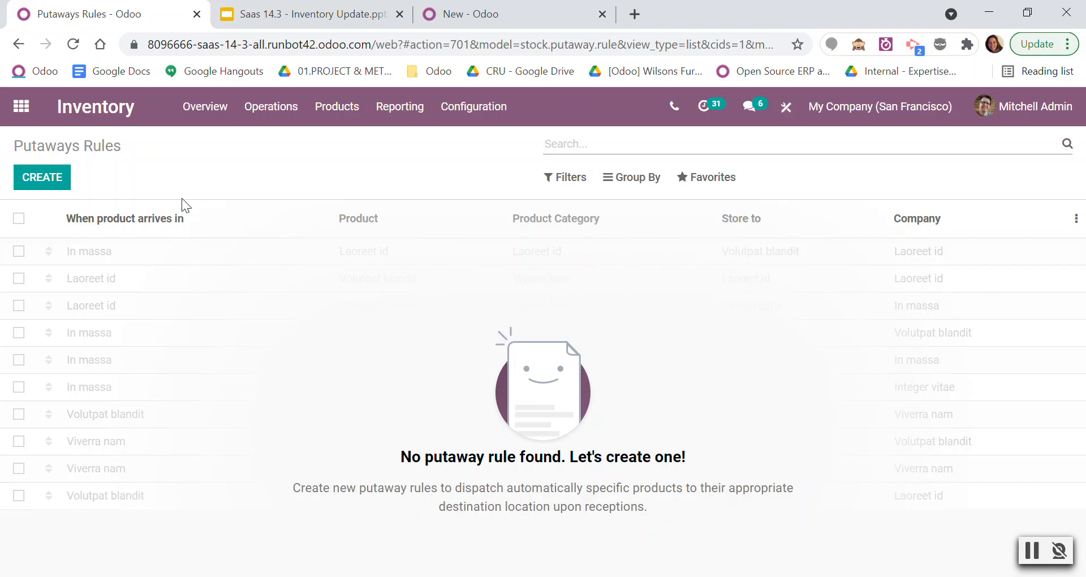
click(36, 181)
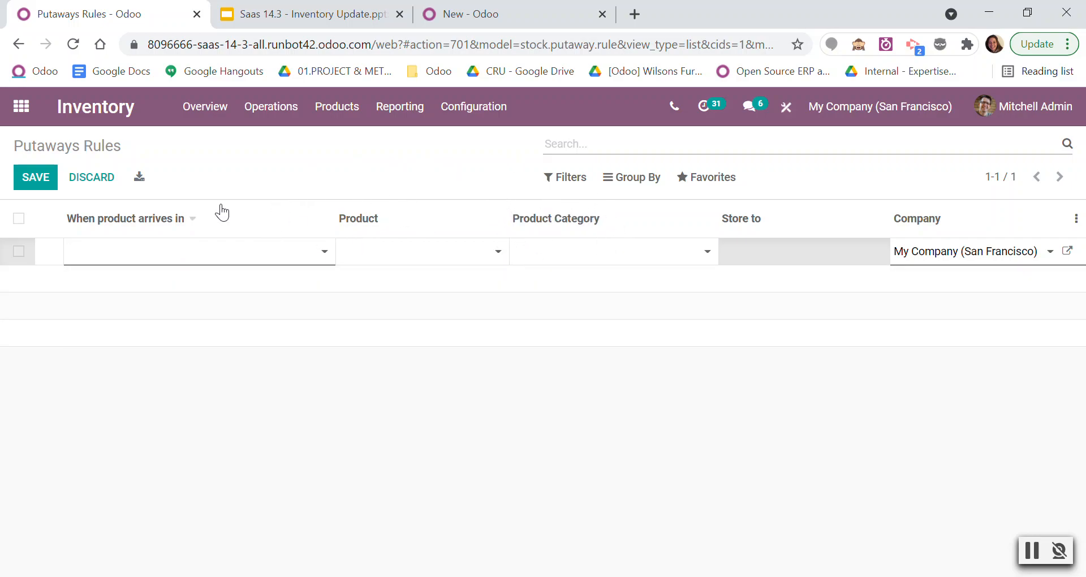
Enable Packages in the Inventory settings and save the settings.
click(473, 108)
click(491, 268)
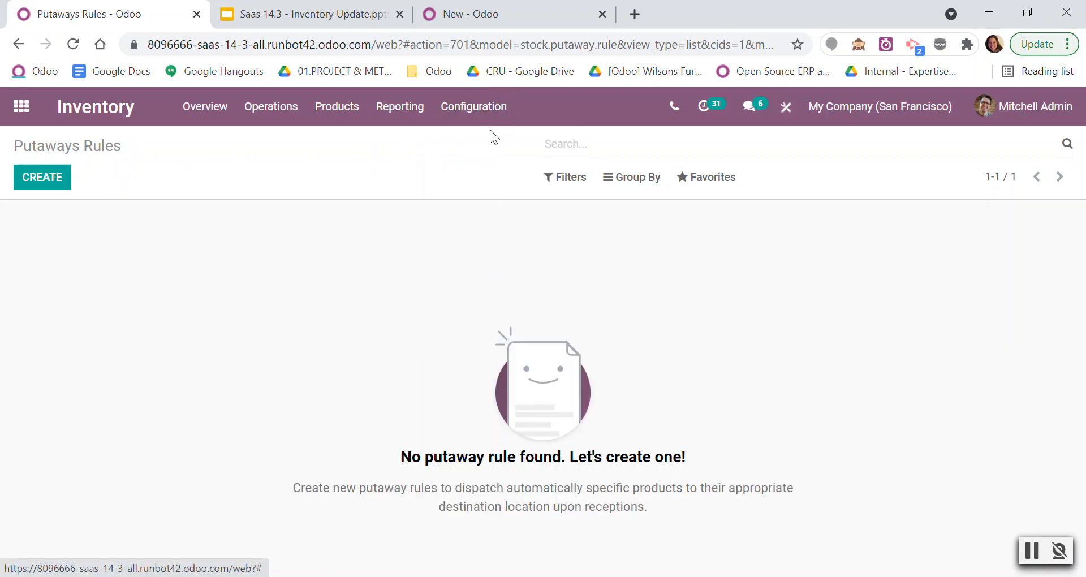
click(197, 262)
click(33, 179)
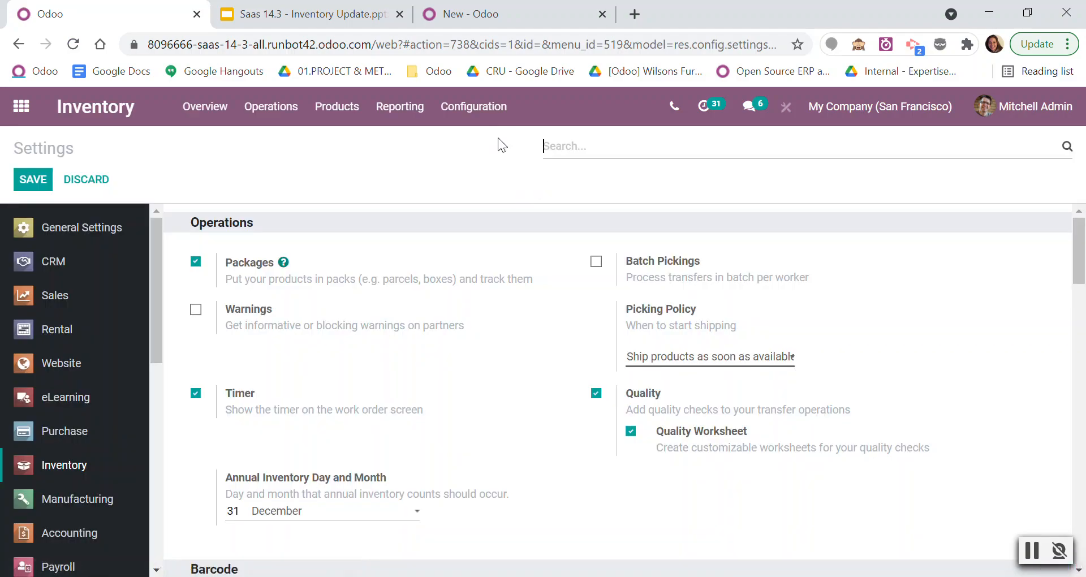
Create a new putaway rule that applies when products arrive in WH/Stock.
click(475, 110)
click(493, 290)
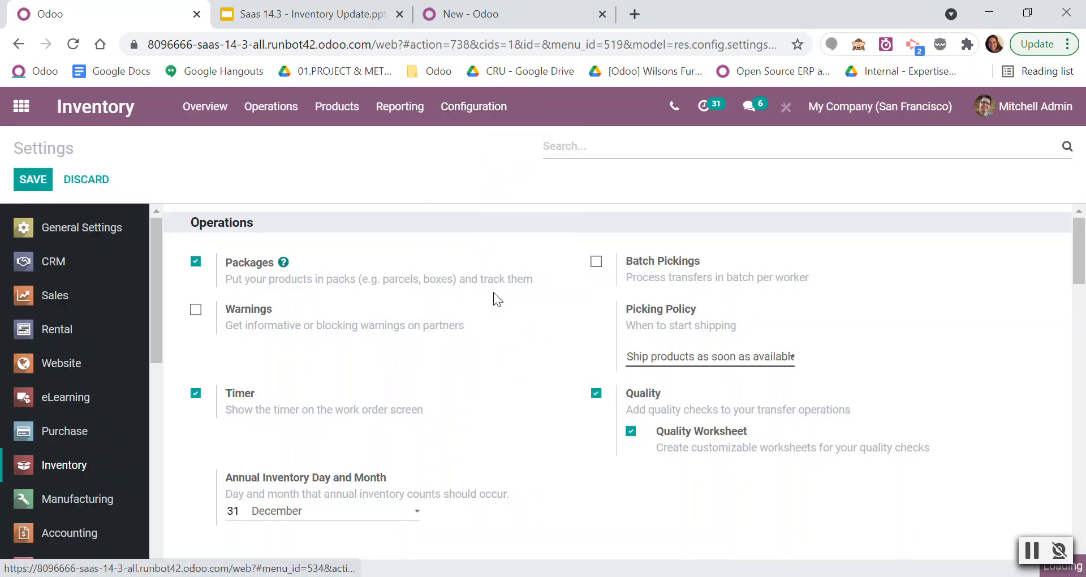
click(34, 179)
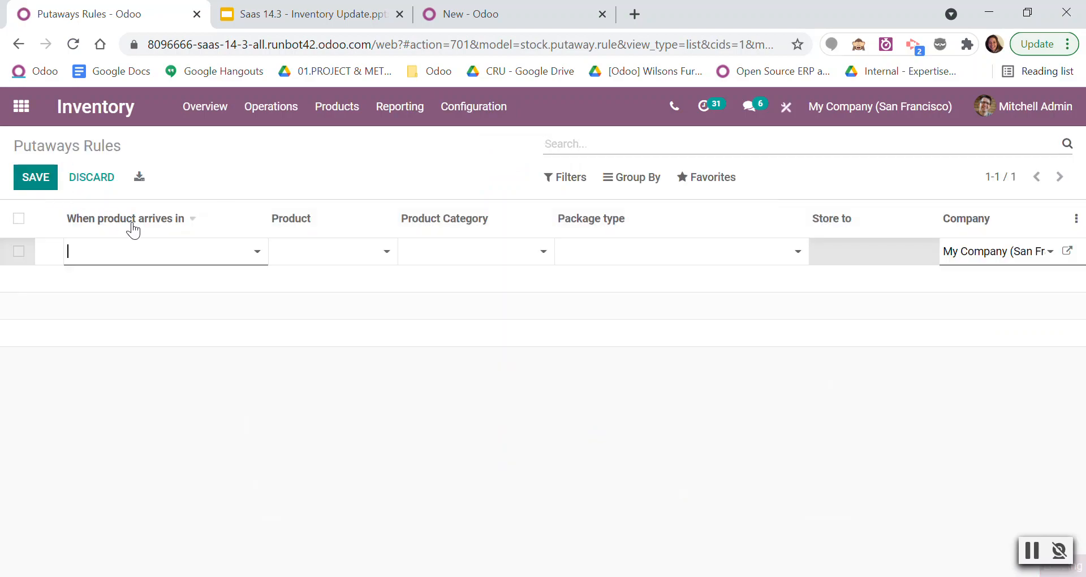
click(177, 256)
text(STOCK)
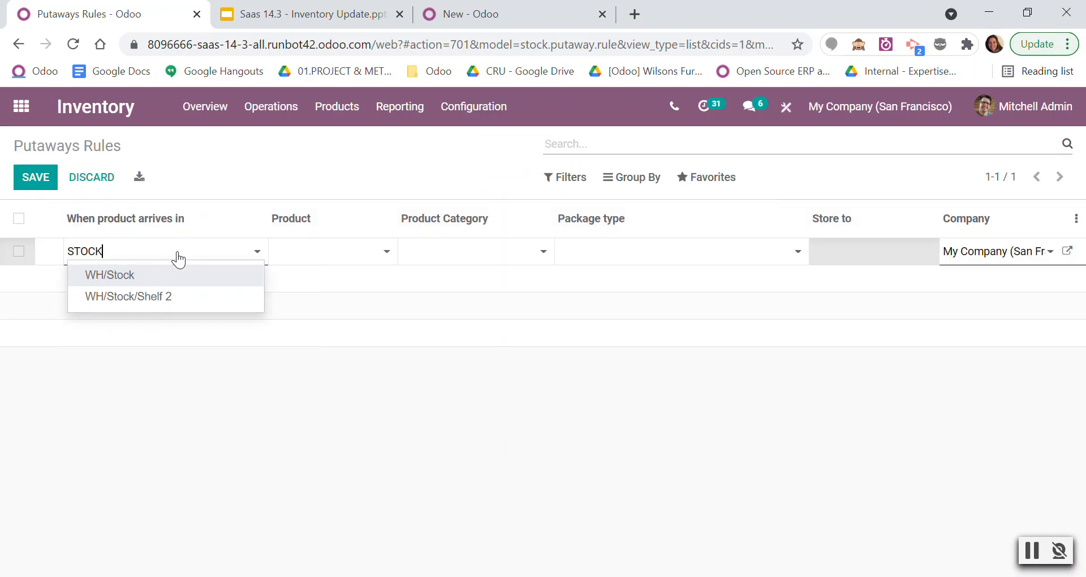
click(174, 281)
Set the putaway rule's package type to DHL Pallets and its storage location to WH/Stock/Zone A (pallets), and save the rule.
click(688, 258)
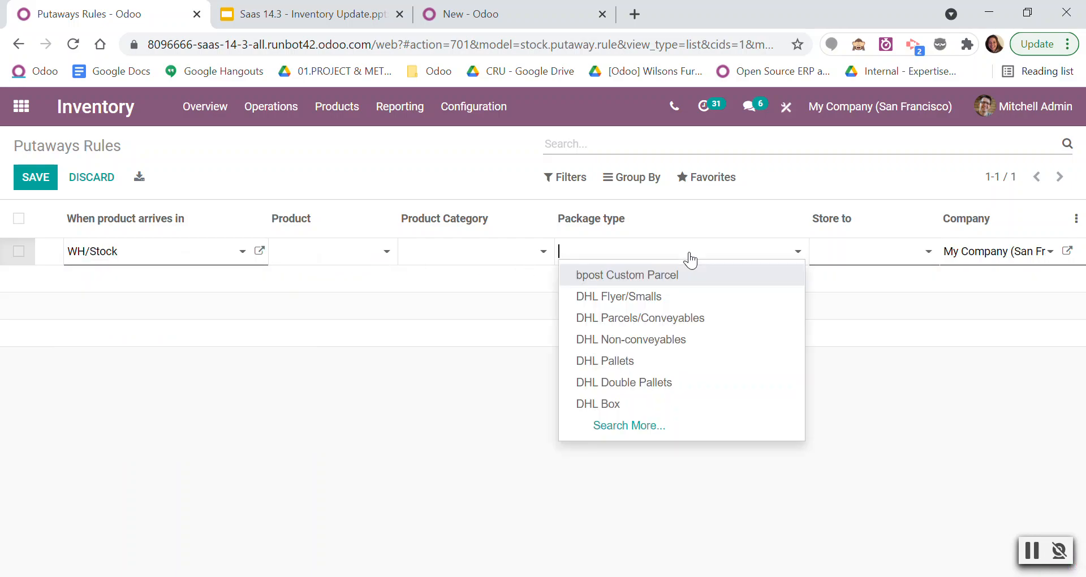
click(624, 361)
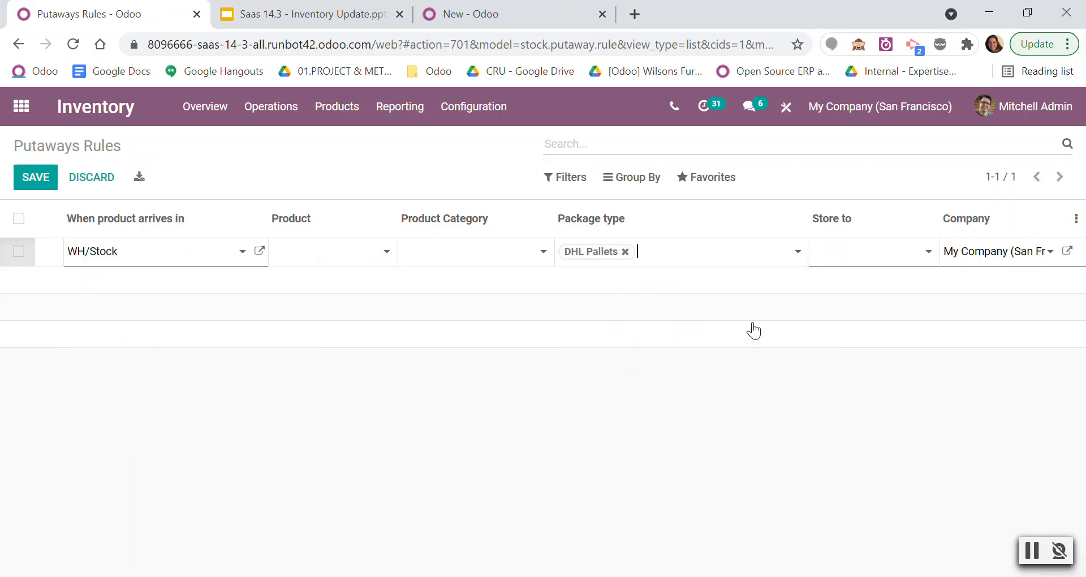
click(885, 261)
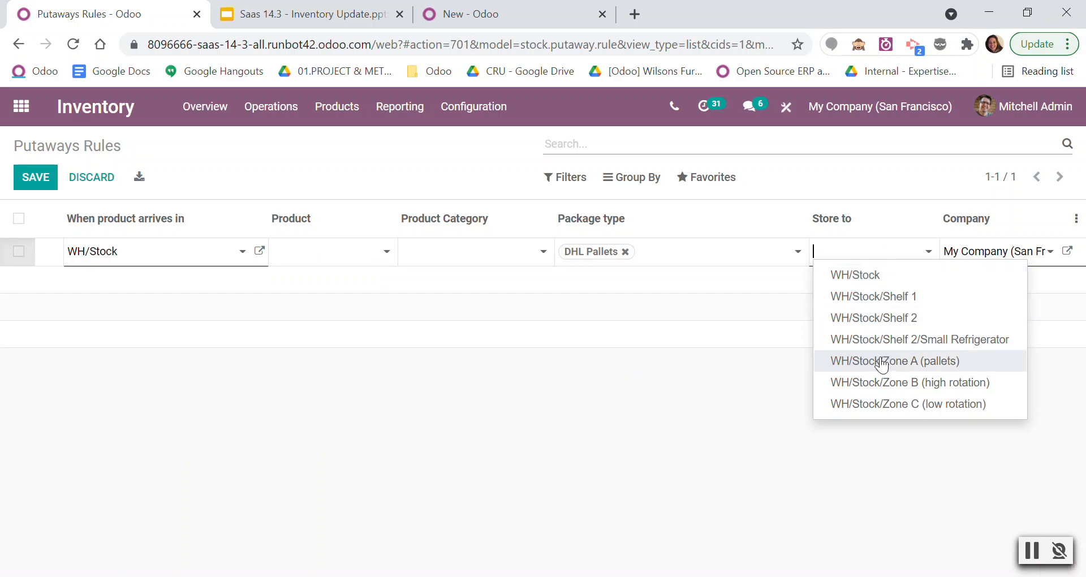
click(925, 367)
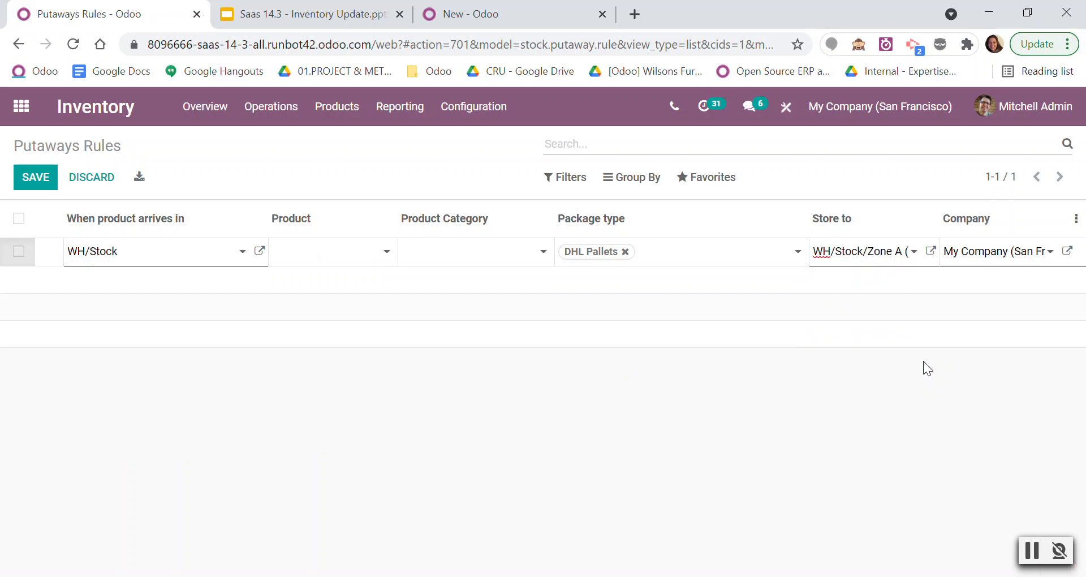
click(20, 176)
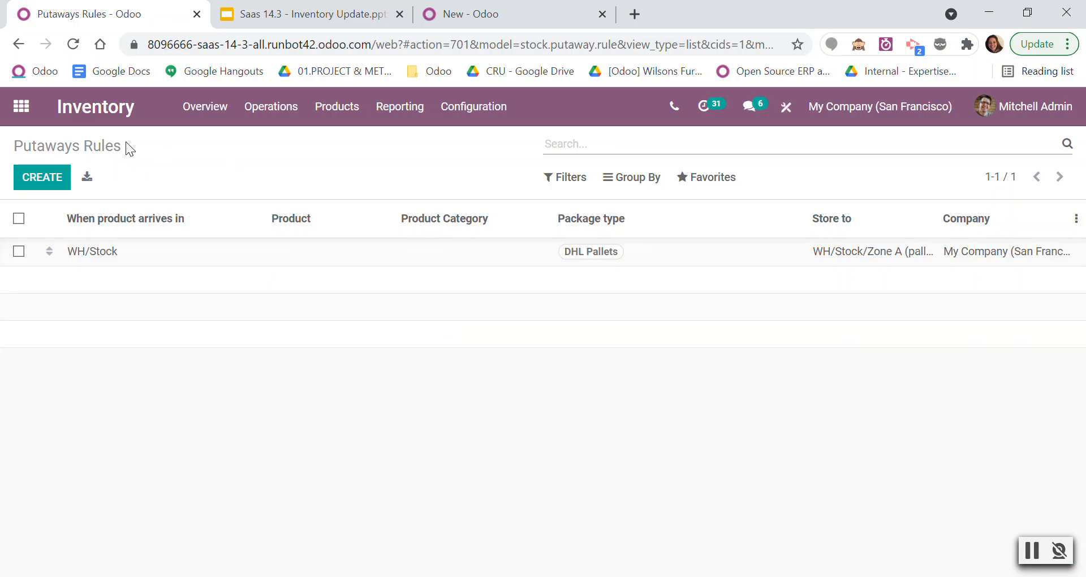
Create a new request for quotation in Purchase with Azure Interior as the vendor.
click(21, 106)
scroll(704, 348, down, 5)
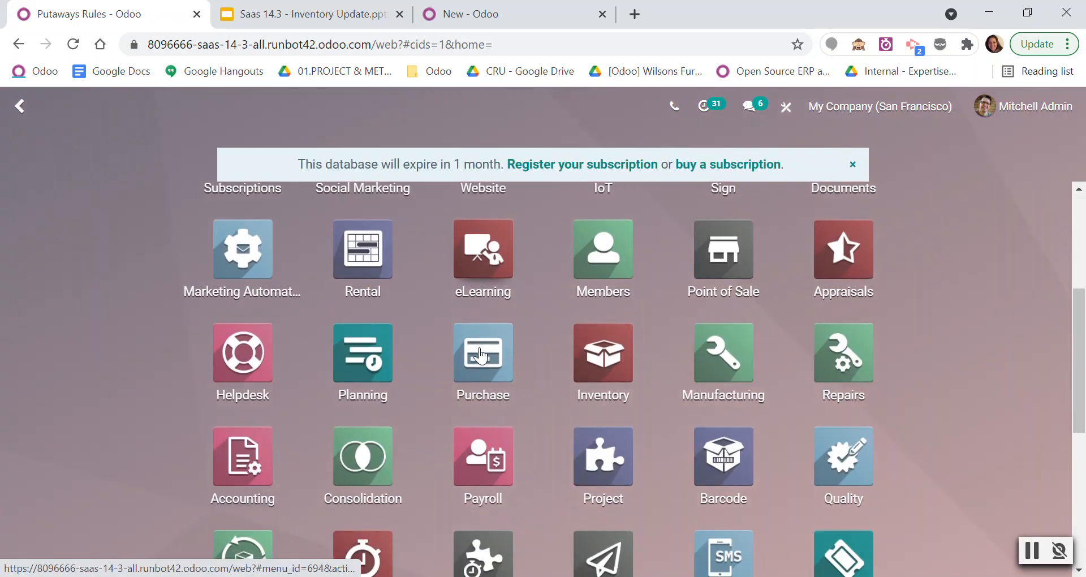
click(532, 361)
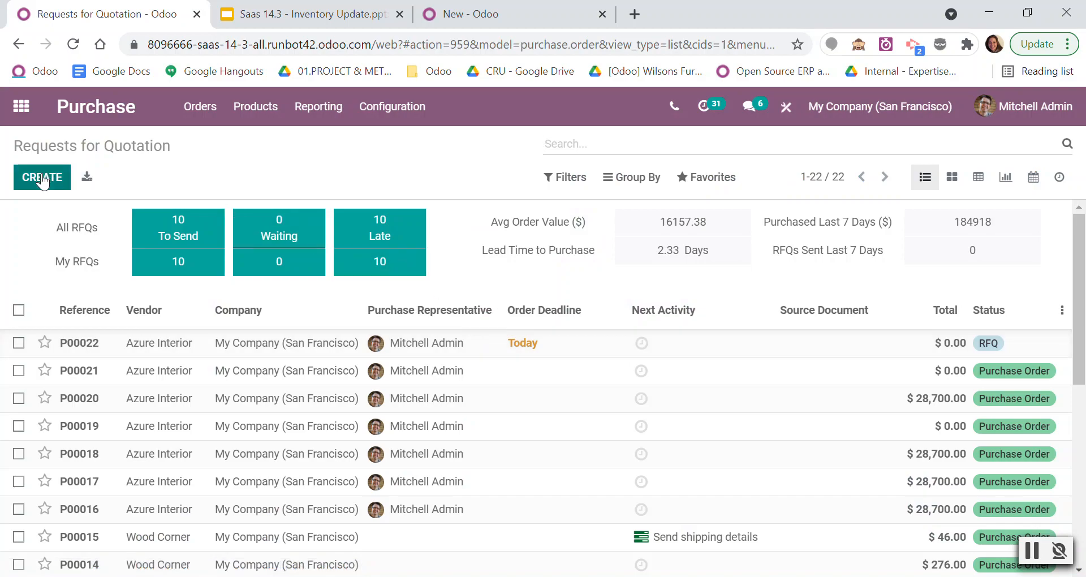
key(alt+c)
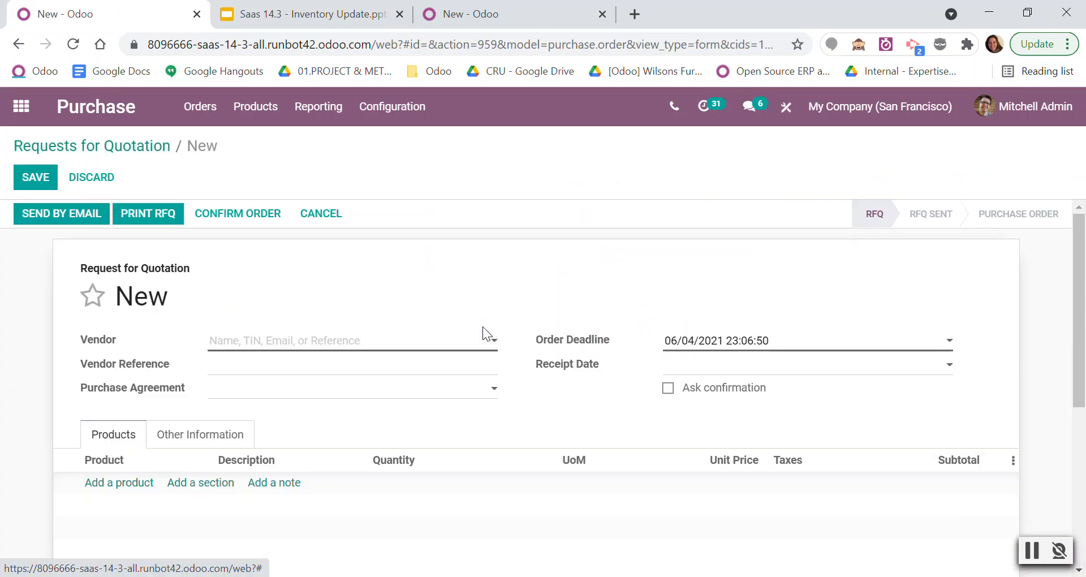
click(289, 341)
click(284, 366)
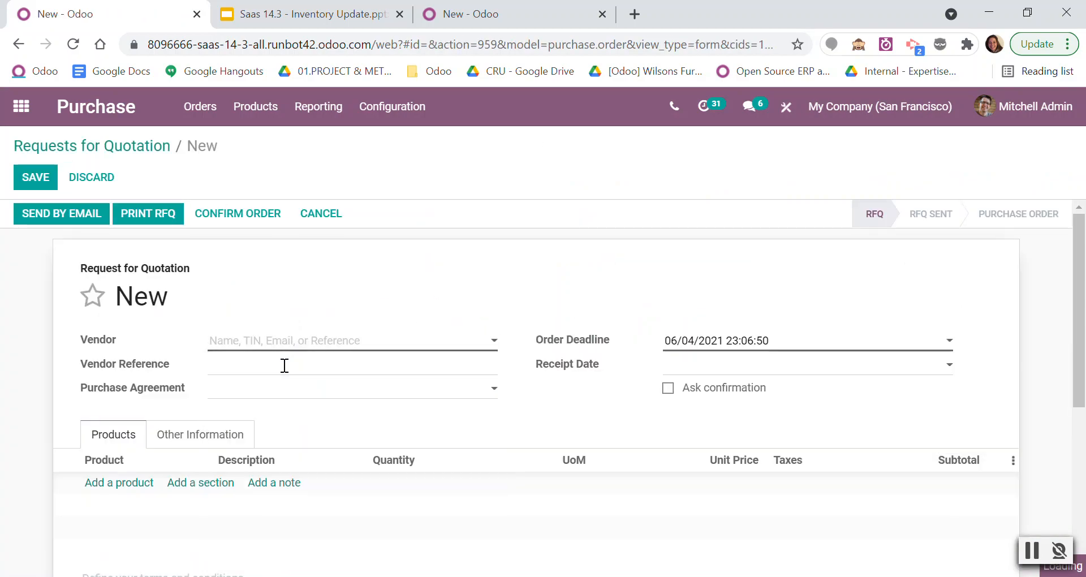
Add 10 units of [FURN_6666] Acoustic Bloc Screens to the request for quotation and confirm the order.
click(125, 484)
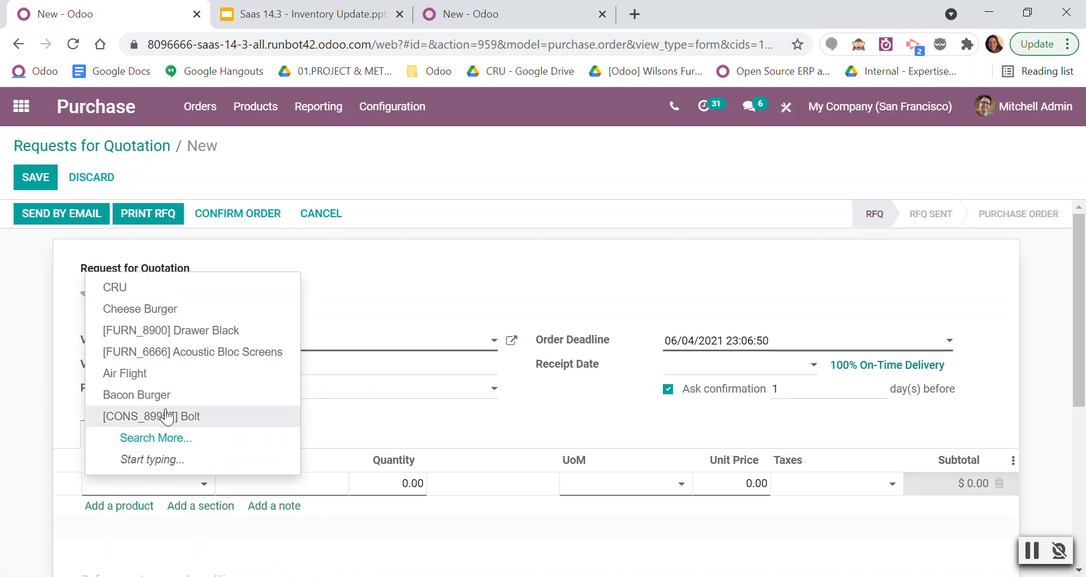
click(217, 355)
click(378, 484)
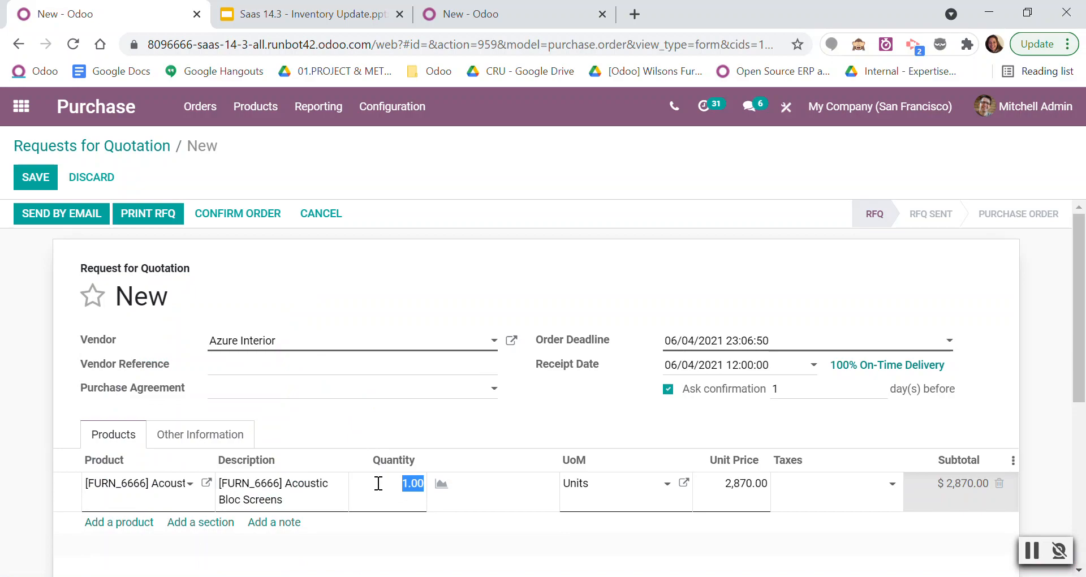
text(10)
click(430, 428)
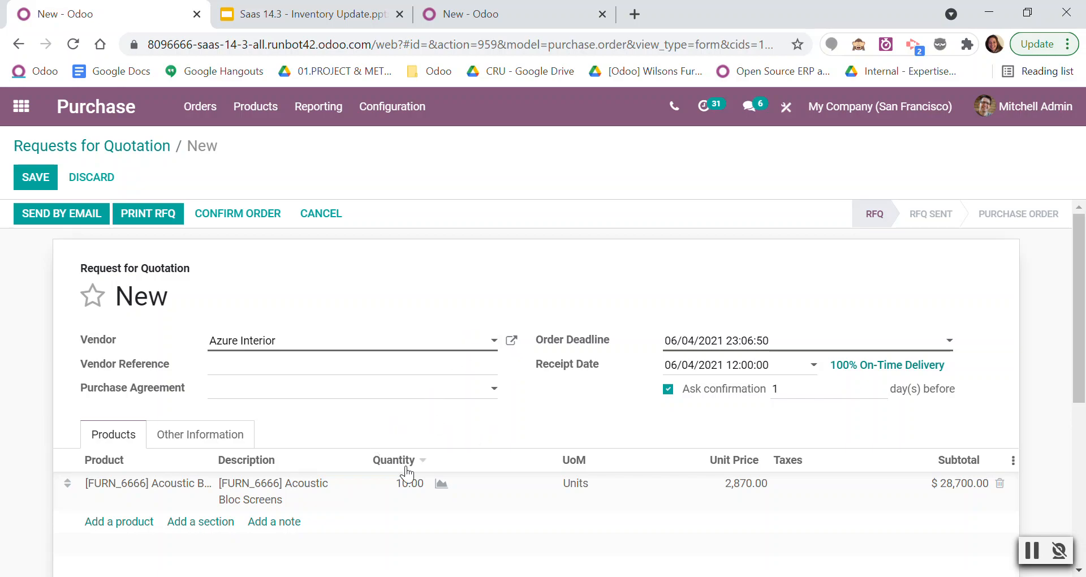
click(240, 214)
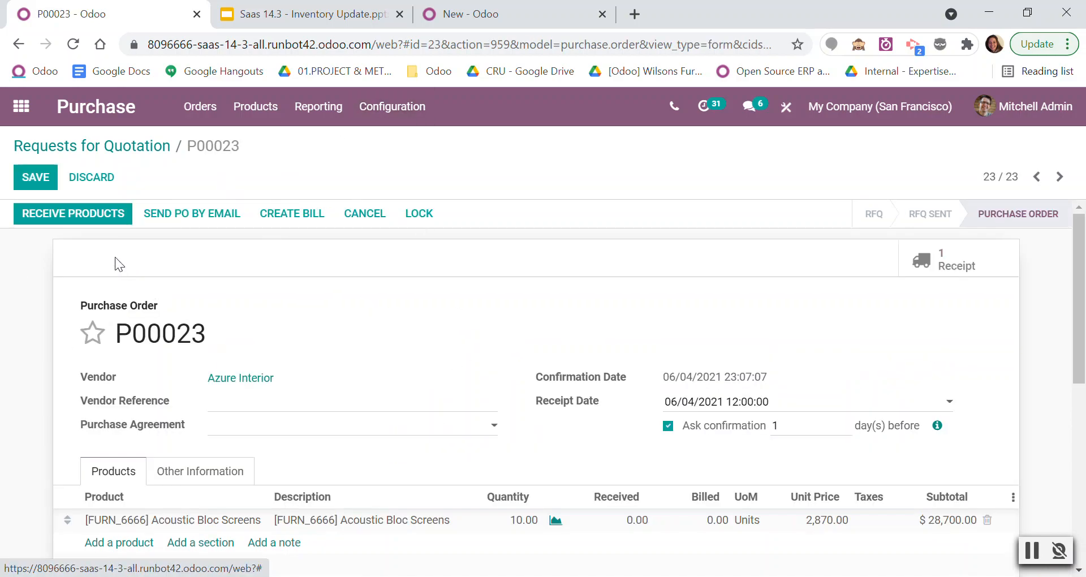
Open the purchase order's receipt and add a detailed operation line for the Acoustic Bloc Screens.
click(106, 218)
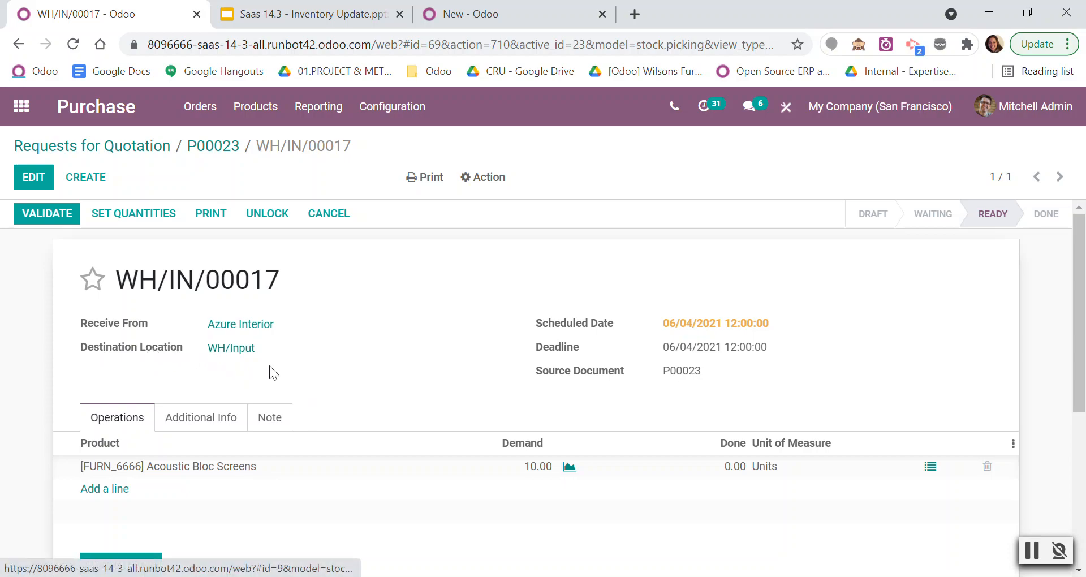
click(930, 467)
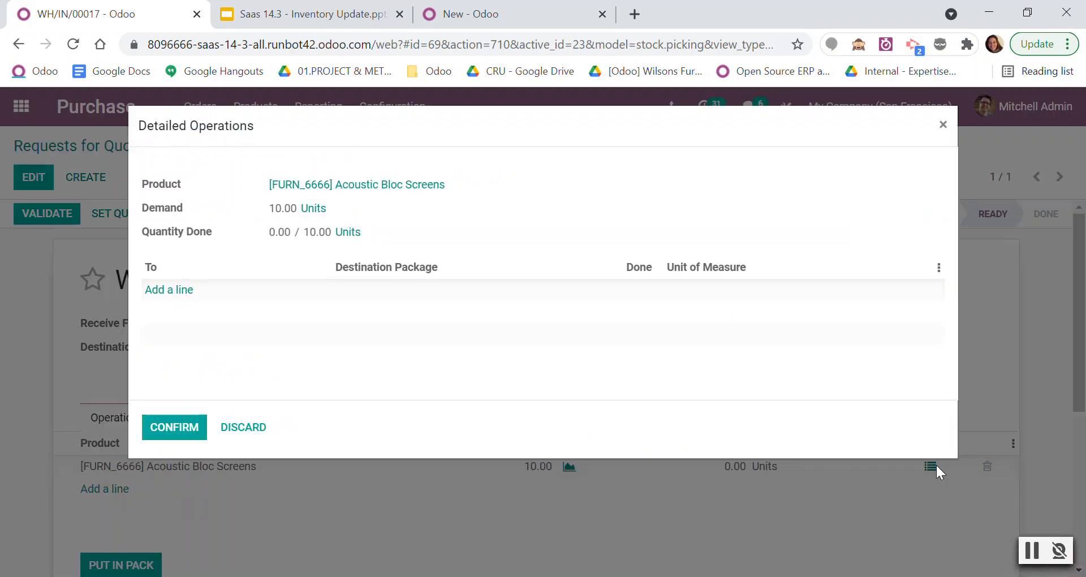
click(165, 290)
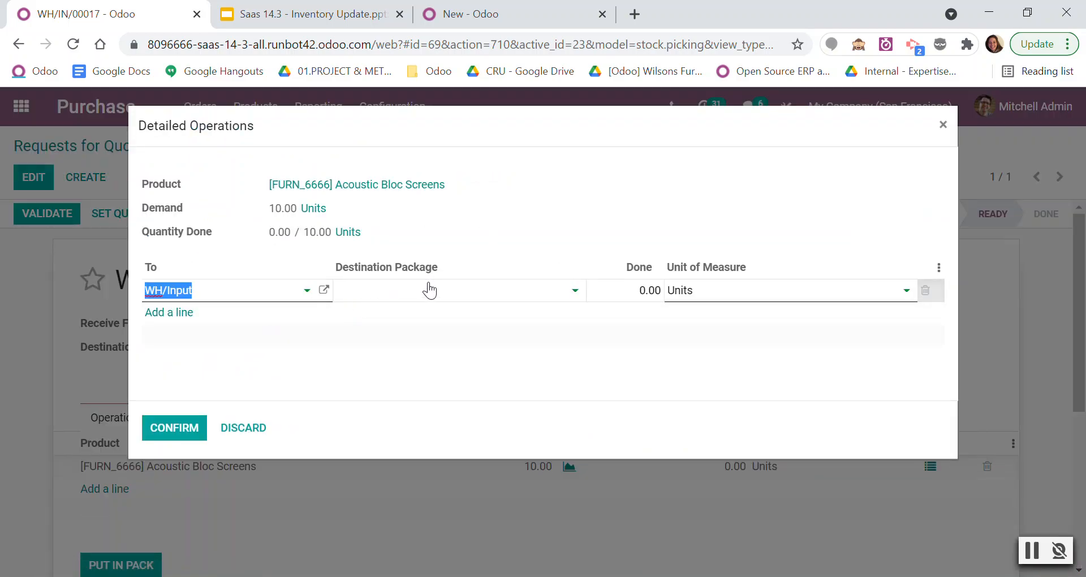
Assign PACK0000002 as the line's destination package and check that package's details.
click(419, 300)
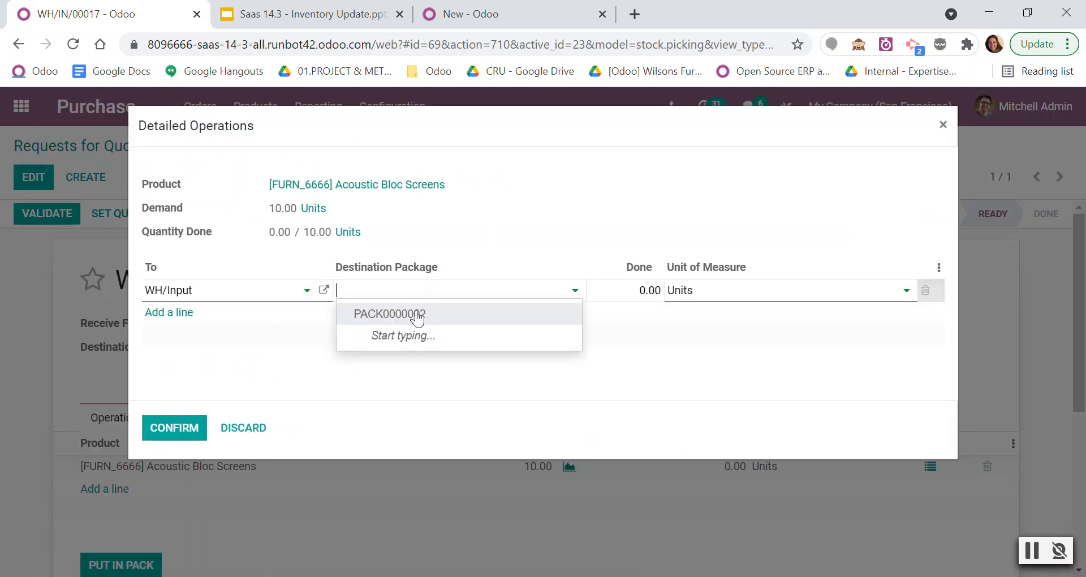
click(400, 316)
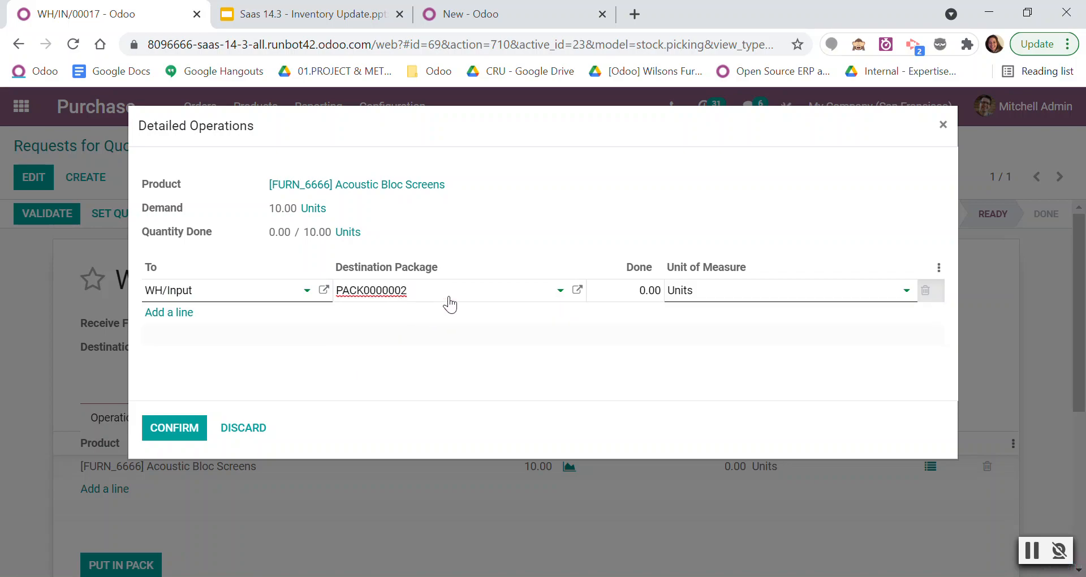
click(576, 291)
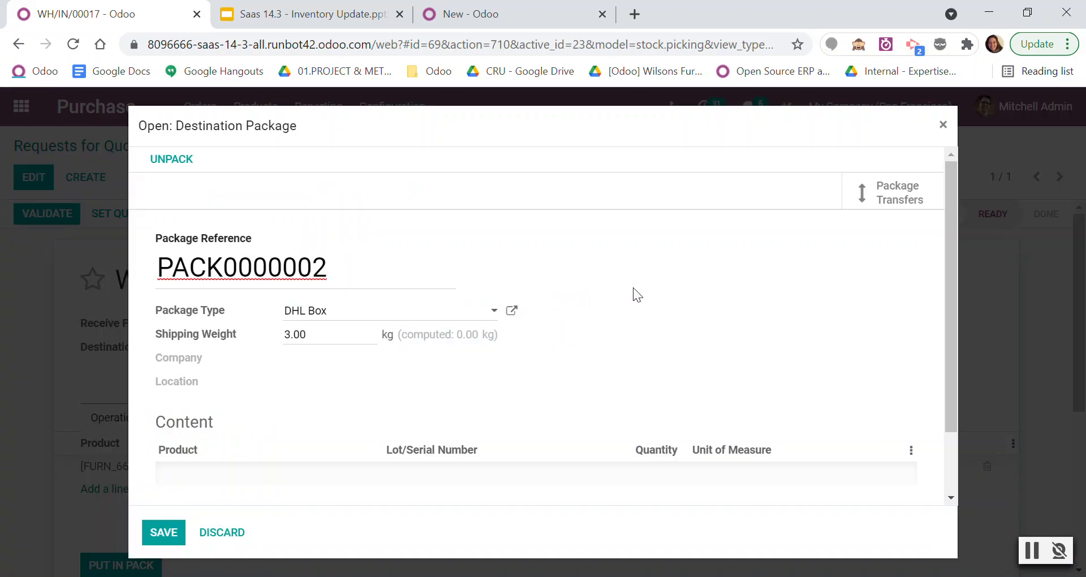
click(943, 125)
Replace the line's destination package with a newly created package named PACK0000003.
click(460, 291)
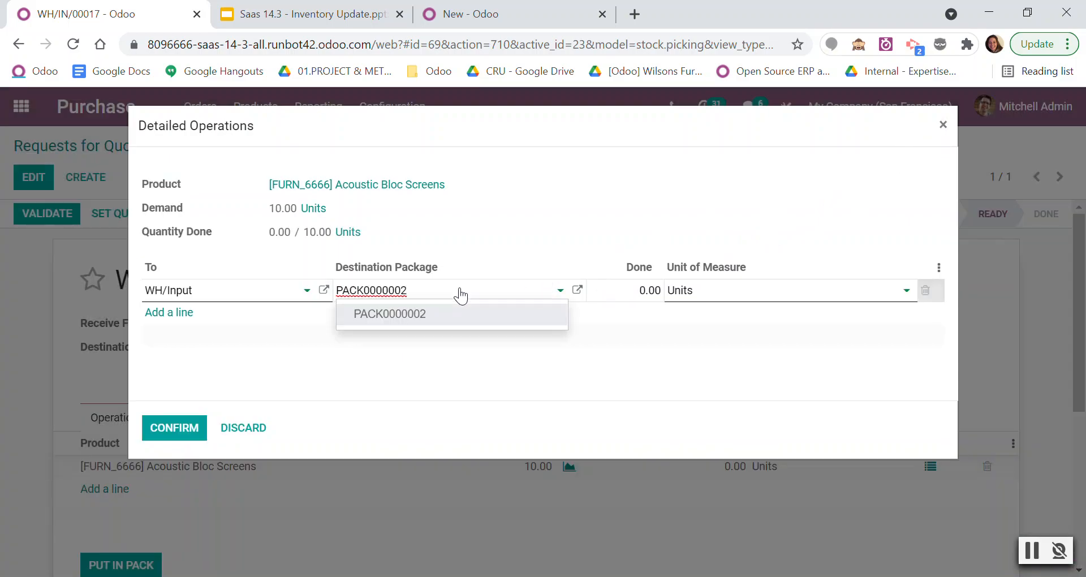
key(BackSpace)
text(")
key(BackSpace)
text(3)
click(420, 312)
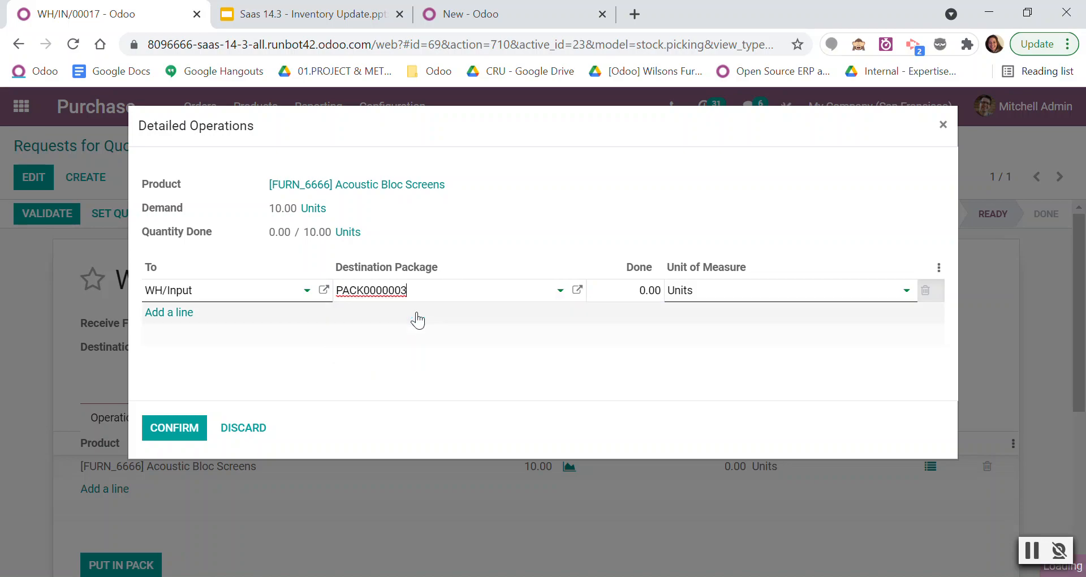
Assign the DHL Pallets package type to destination package PACK0000003 and save the package.
click(577, 290)
click(315, 313)
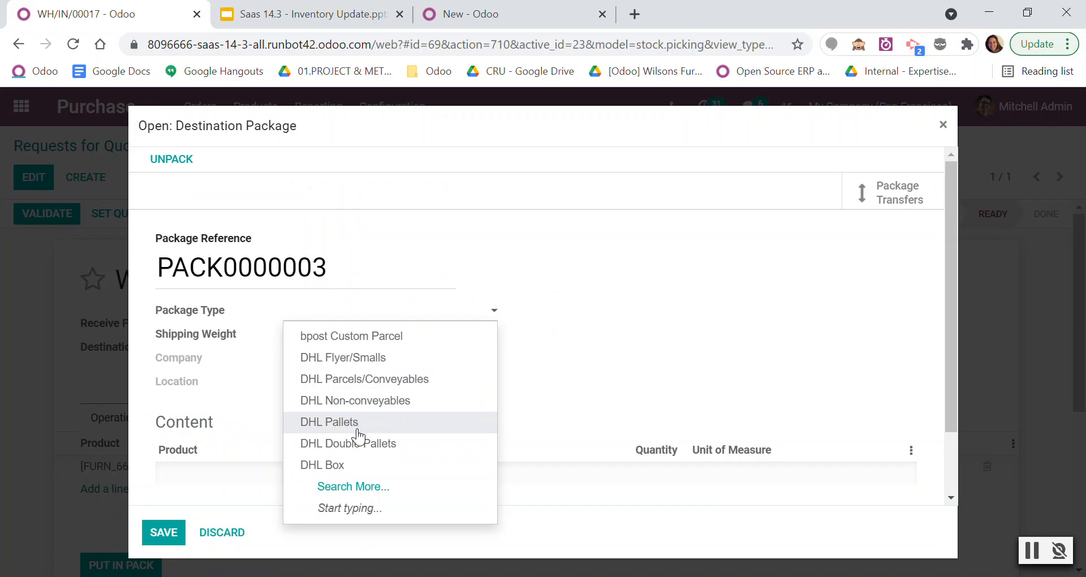
click(358, 430)
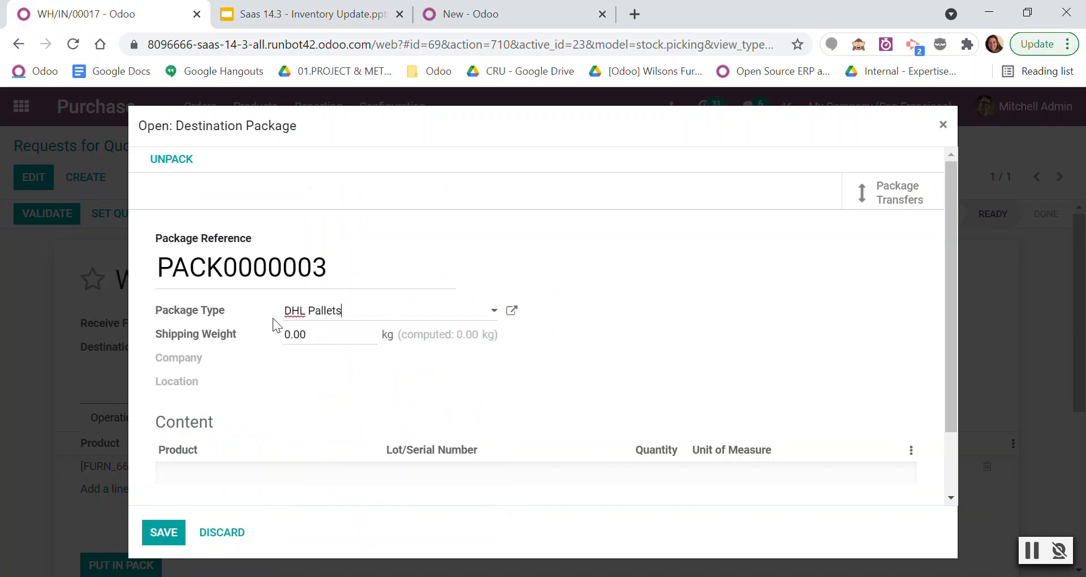
click(166, 542)
Record 10 units done for the Acoustic Bloc Screens line, confirm the detailed operations, and validate the receipt.
click(624, 289)
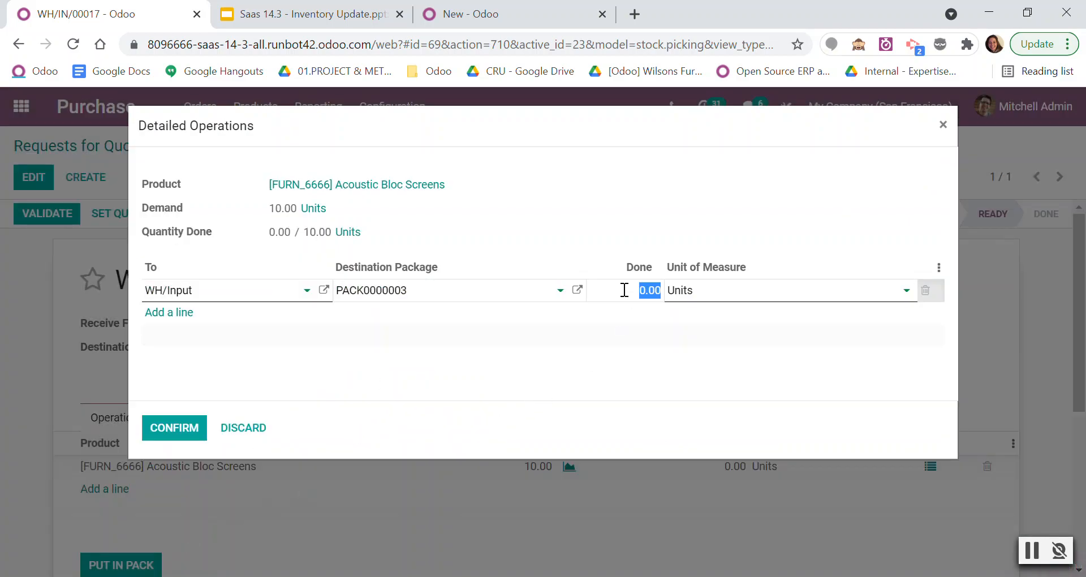
text(10)
click(433, 353)
click(199, 436)
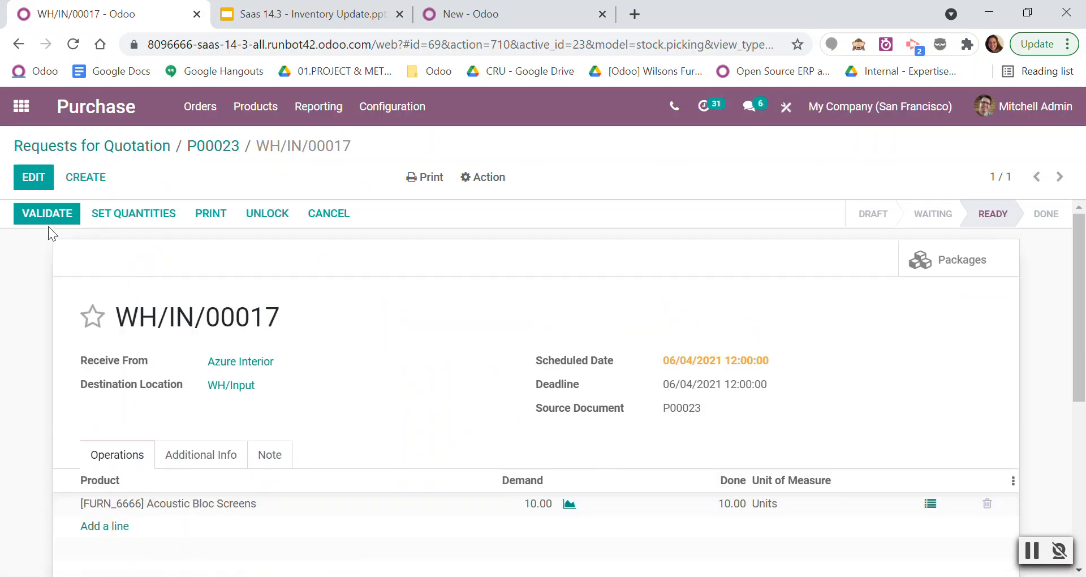
click(49, 224)
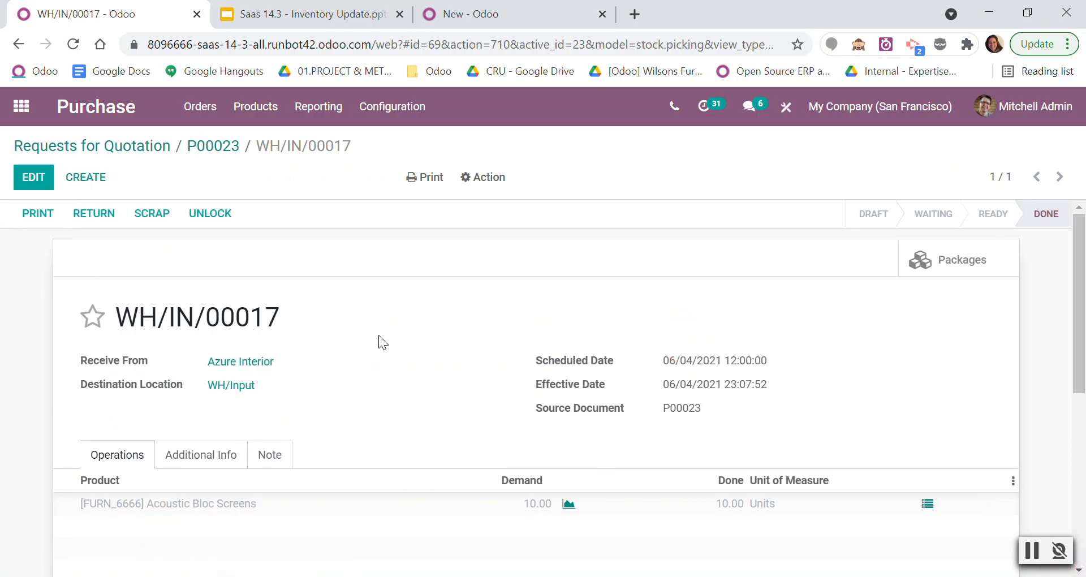
In the Inventory app, open the ready internal transfer from WH/Input to WH/Stock and widen the line's To column.
click(21, 106)
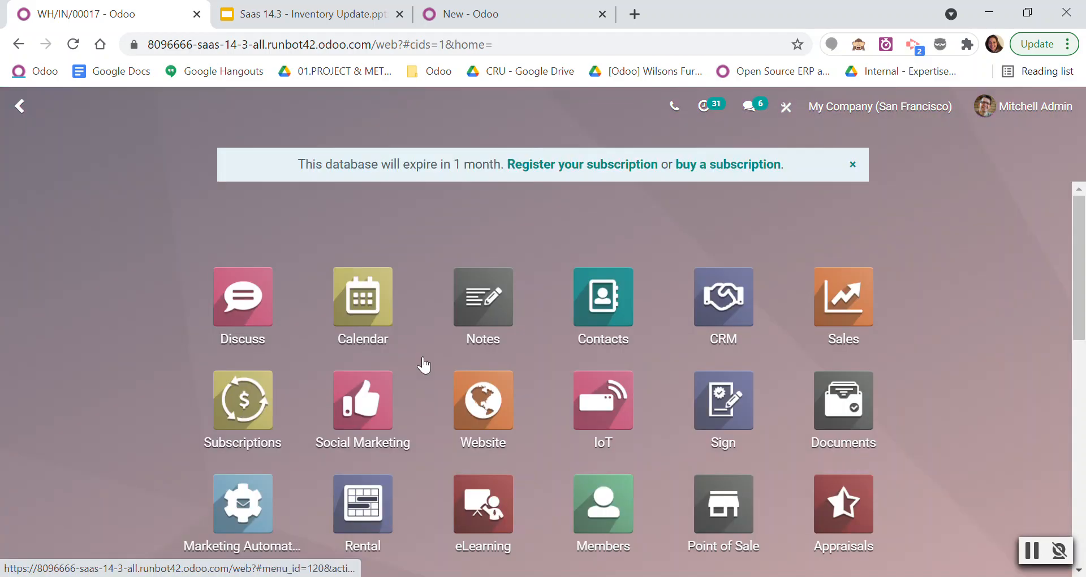
scroll(553, 456, down, 2)
click(597, 452)
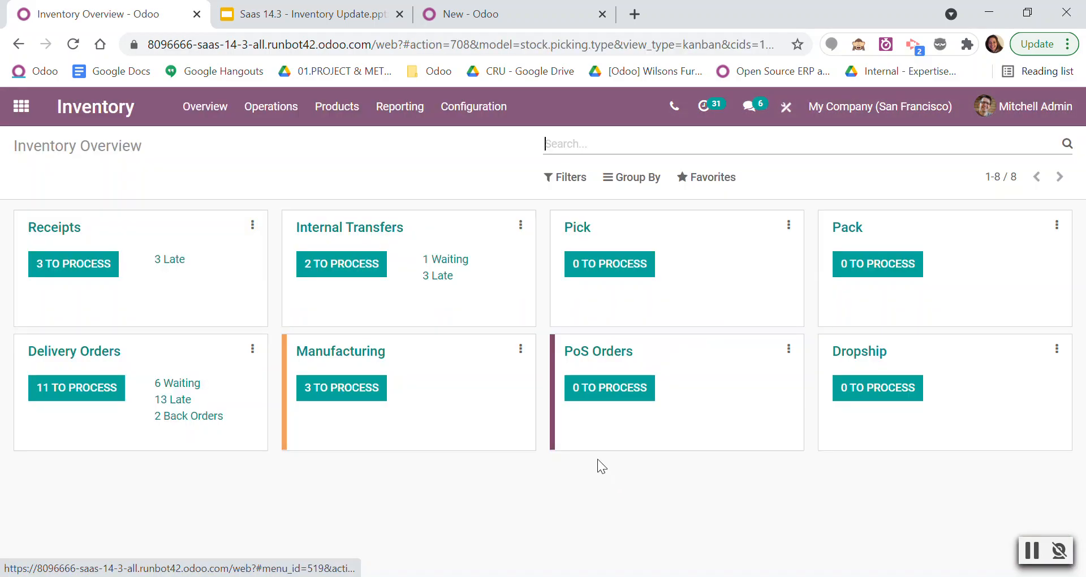
click(324, 278)
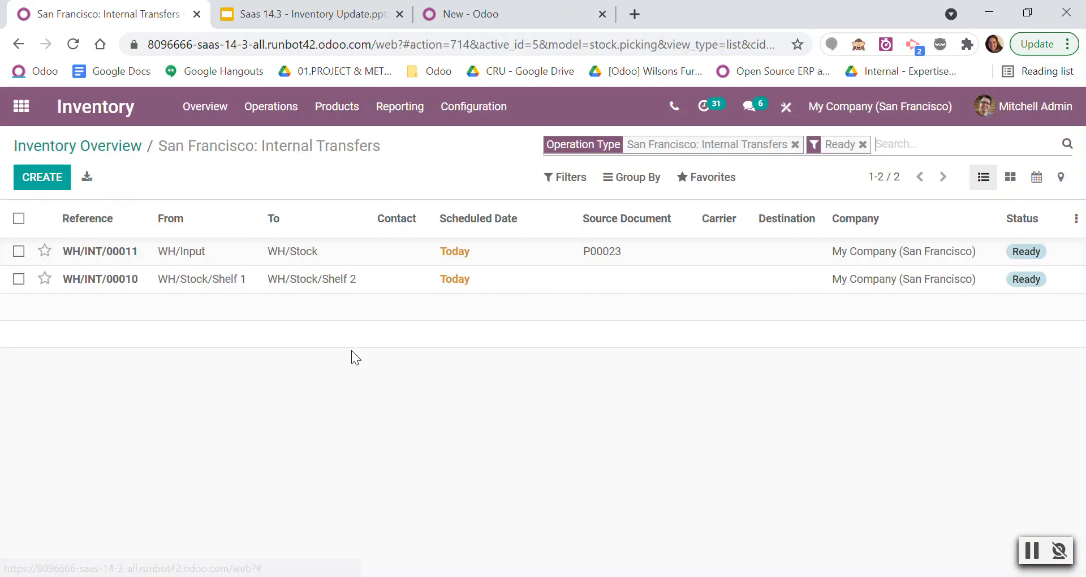
click(260, 260)
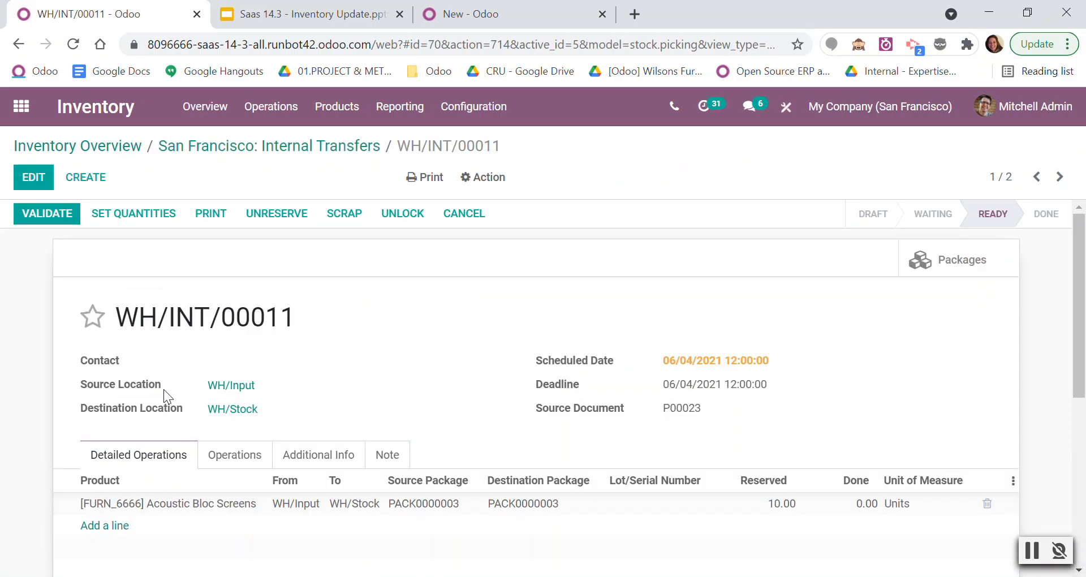
scroll(392, 454, down, 2)
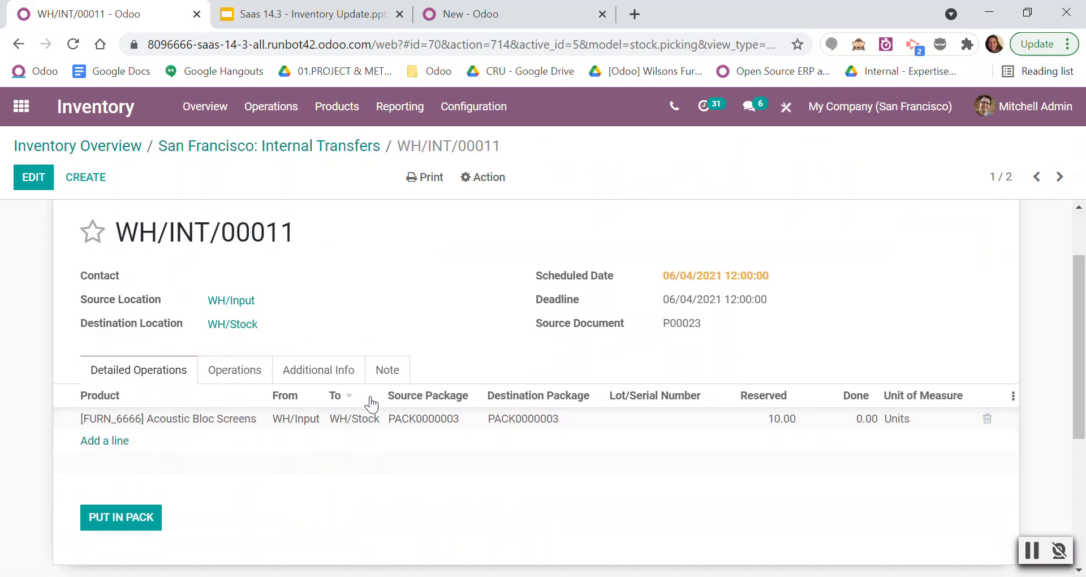
drag(377, 394, 416, 394)
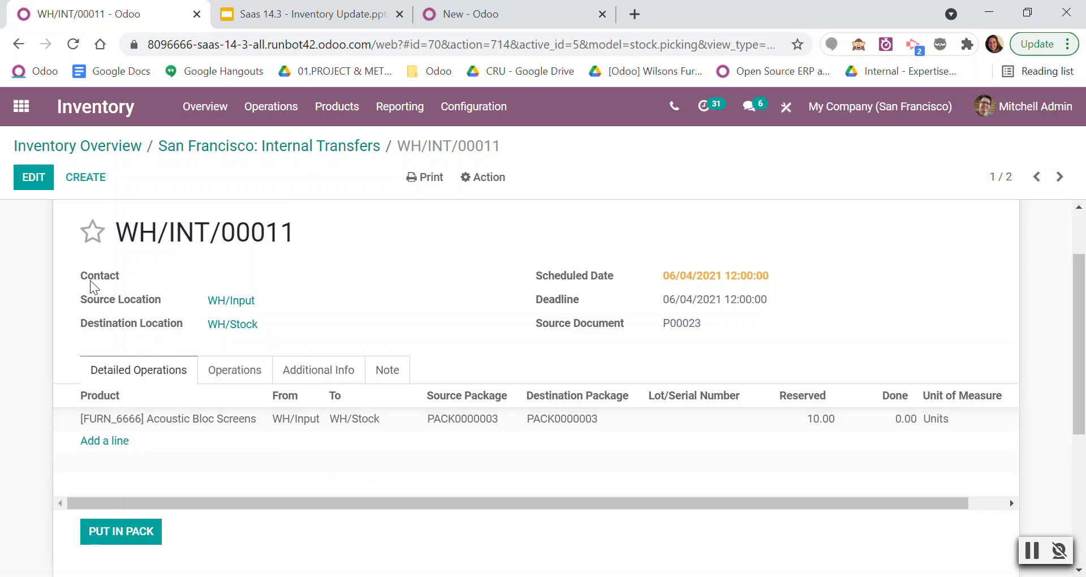
Edit the transfer's Acoustic Bloc Screens line so its destination is WH/Stock/Zone A (pallets), and validate the transfer.
click(33, 177)
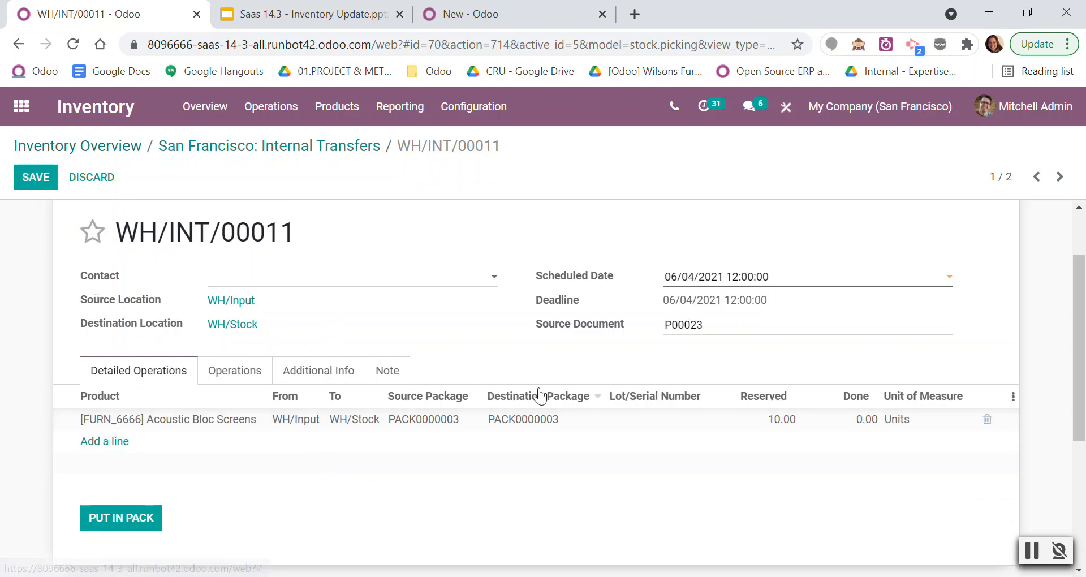
click(554, 420)
click(561, 421)
click(537, 463)
click(446, 327)
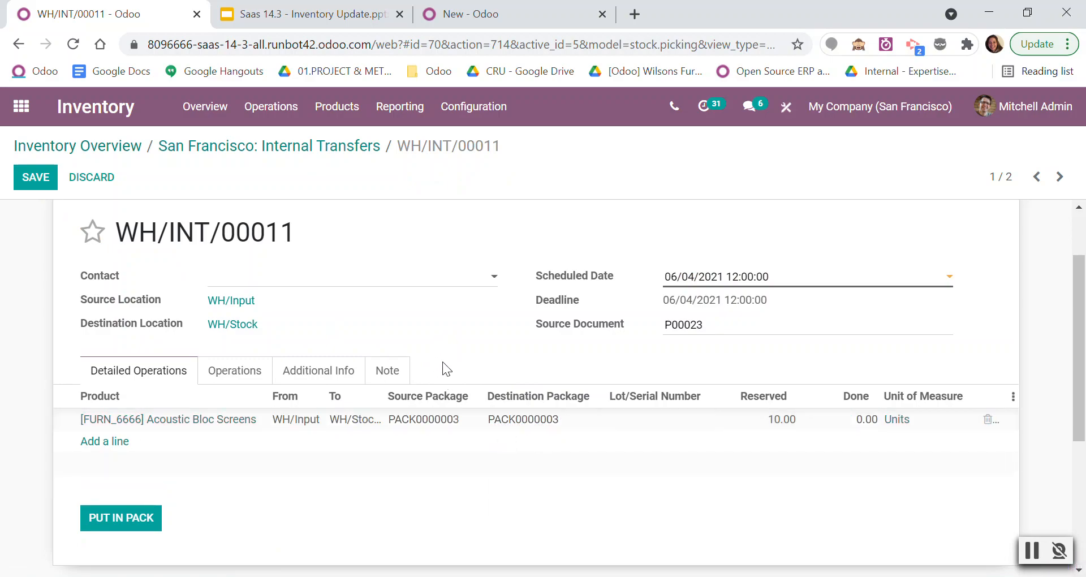
drag(381, 398, 461, 396)
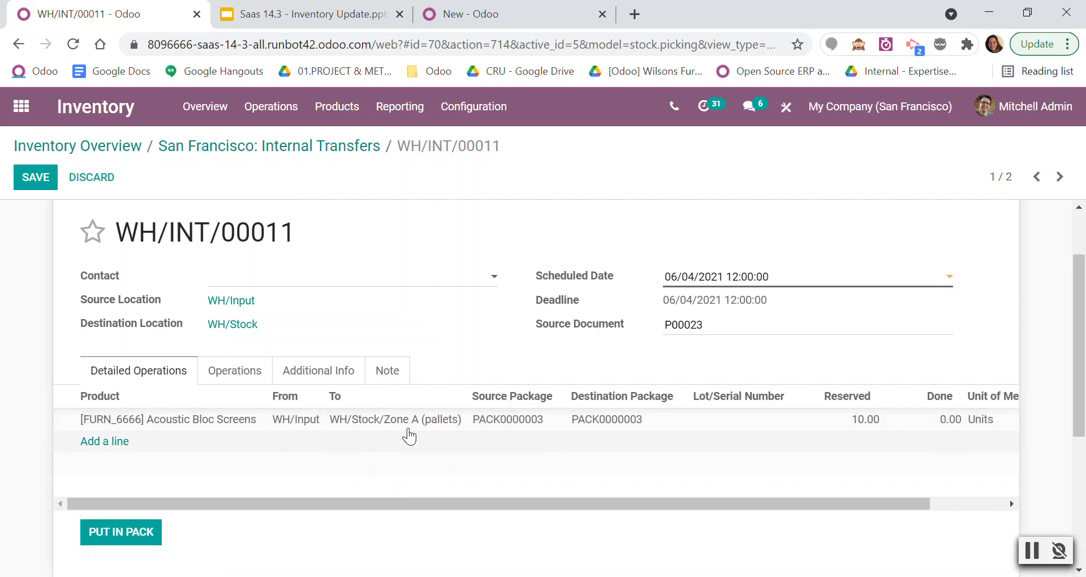
click(67, 212)
click(175, 265)
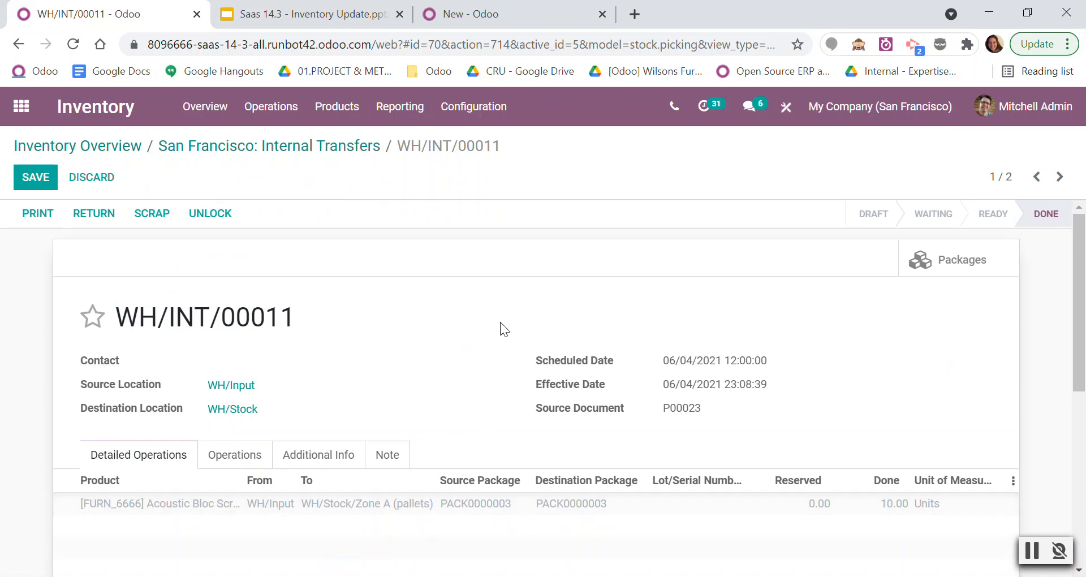
Enable Storage Categories in the Inventory warehouse settings and save.
click(486, 112)
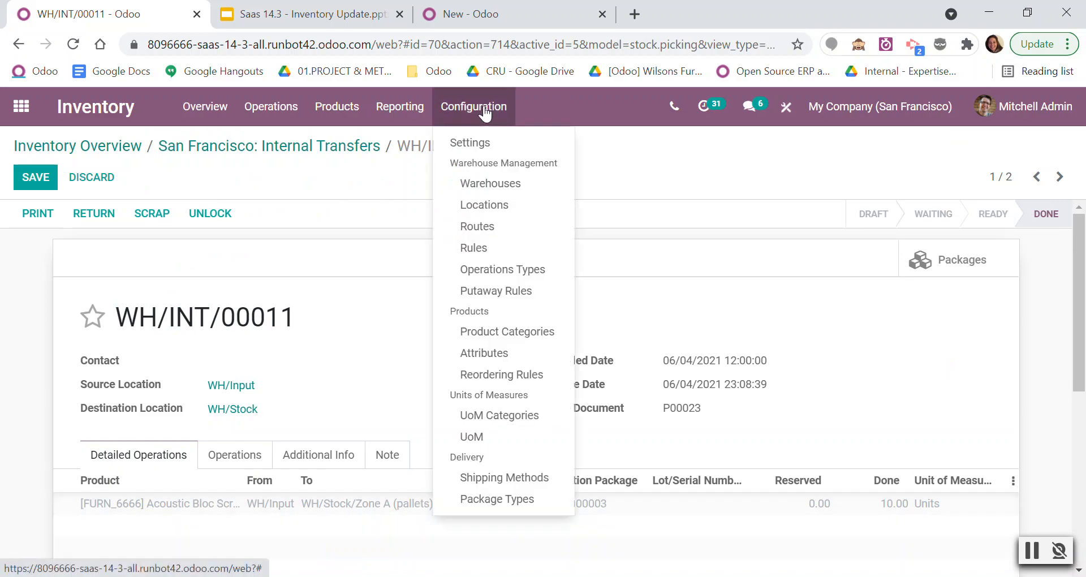
click(486, 147)
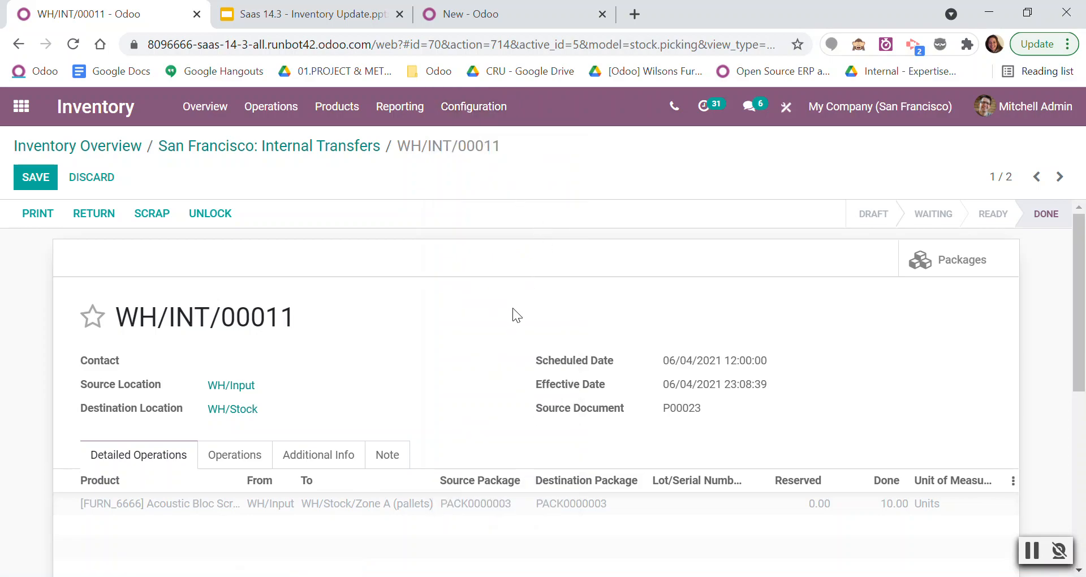
scroll(512, 315, down, 10)
scroll(512, 311, down, 12)
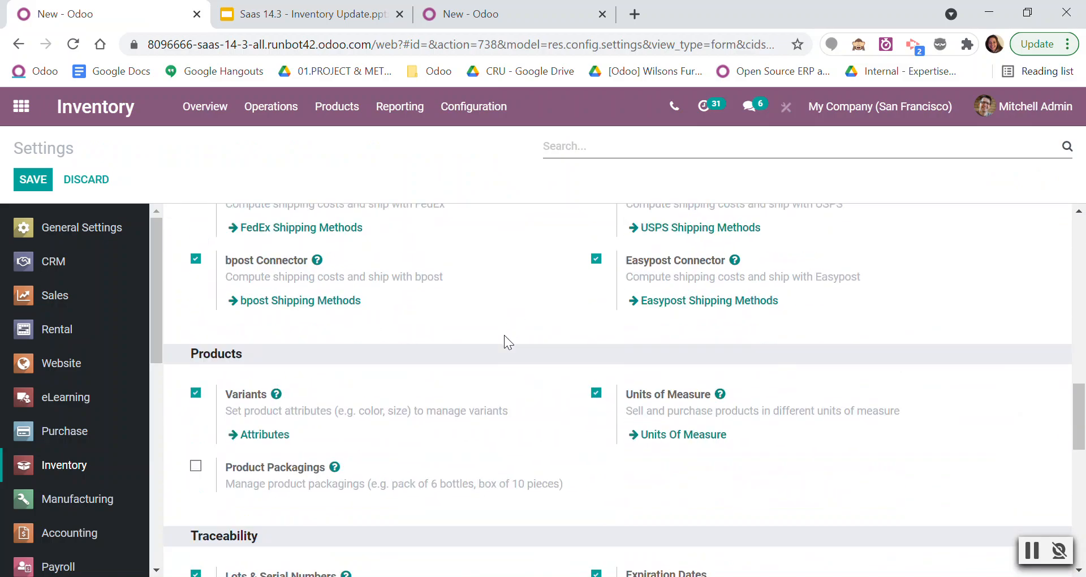
scroll(295, 372, down, 1)
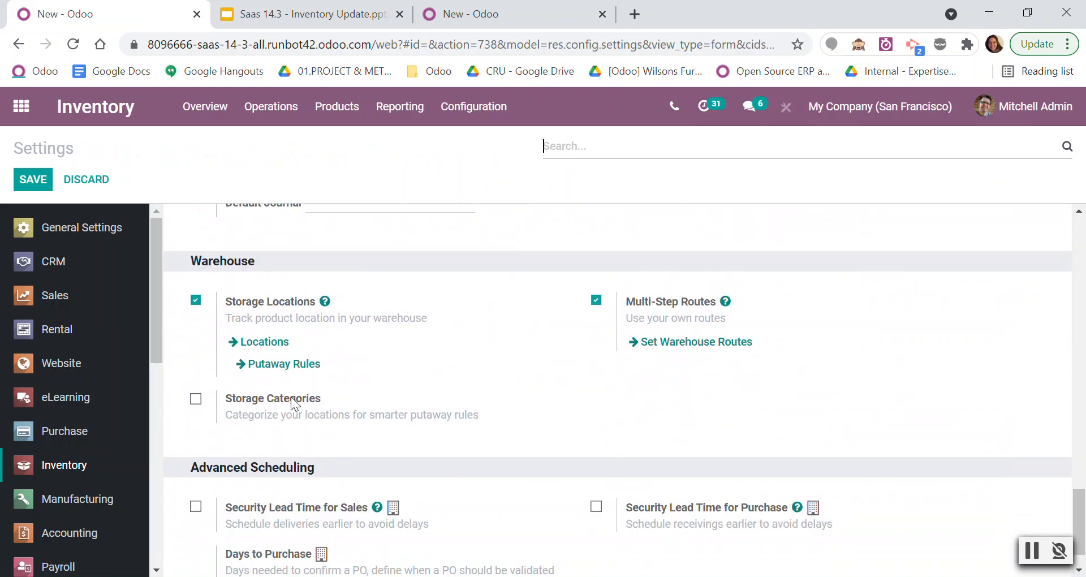
click(196, 403)
click(35, 180)
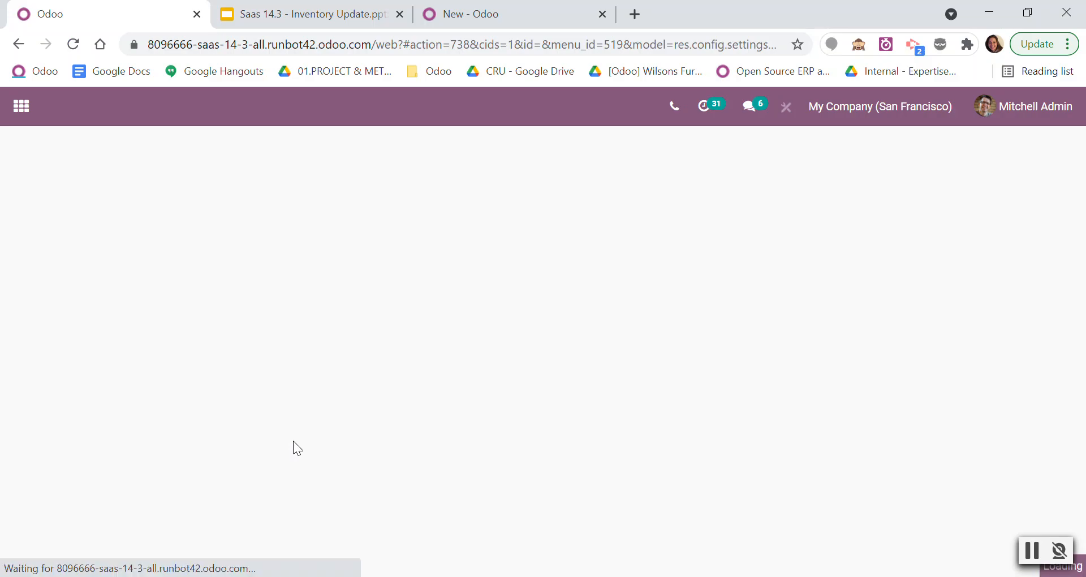
Go to the storage categories from the warehouse settings and open the High frequency - Big category for editing.
scroll(292, 440, down, 10)
scroll(293, 439, down, 7)
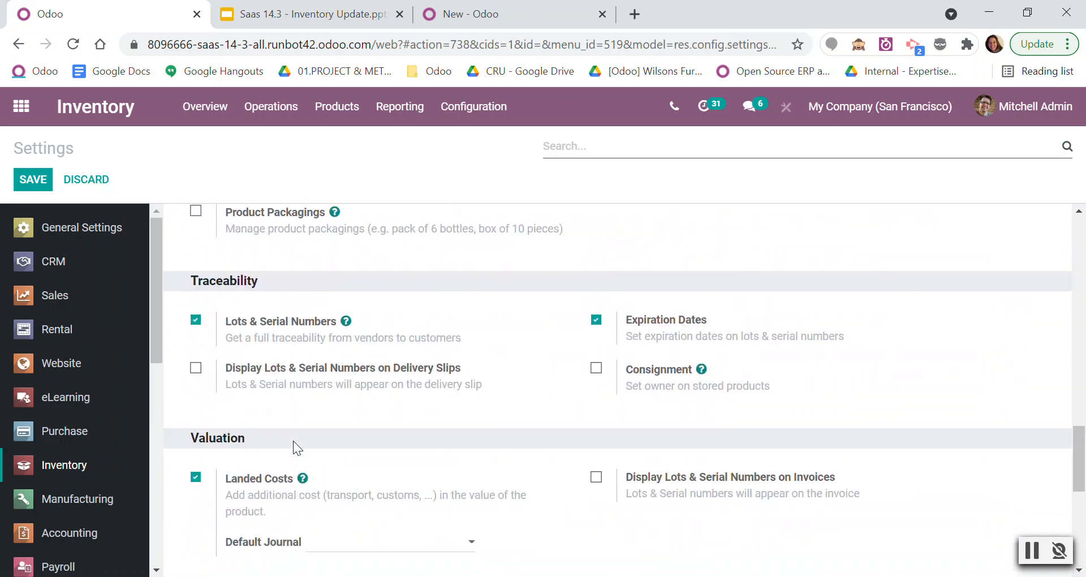
scroll(301, 433, down, 2)
scroll(317, 435, up, 5)
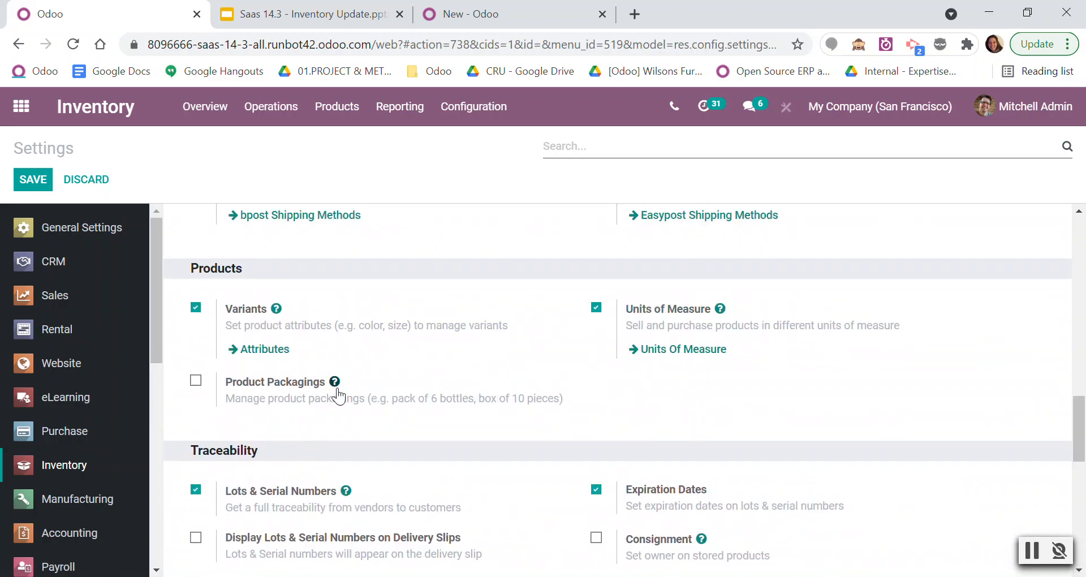
scroll(300, 405, down, 10)
click(296, 373)
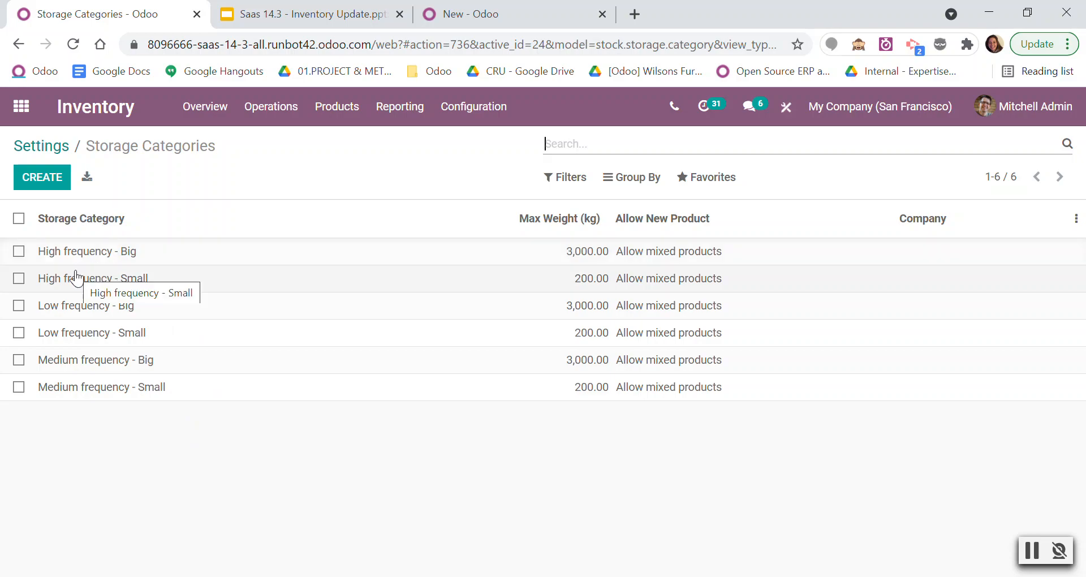
click(179, 260)
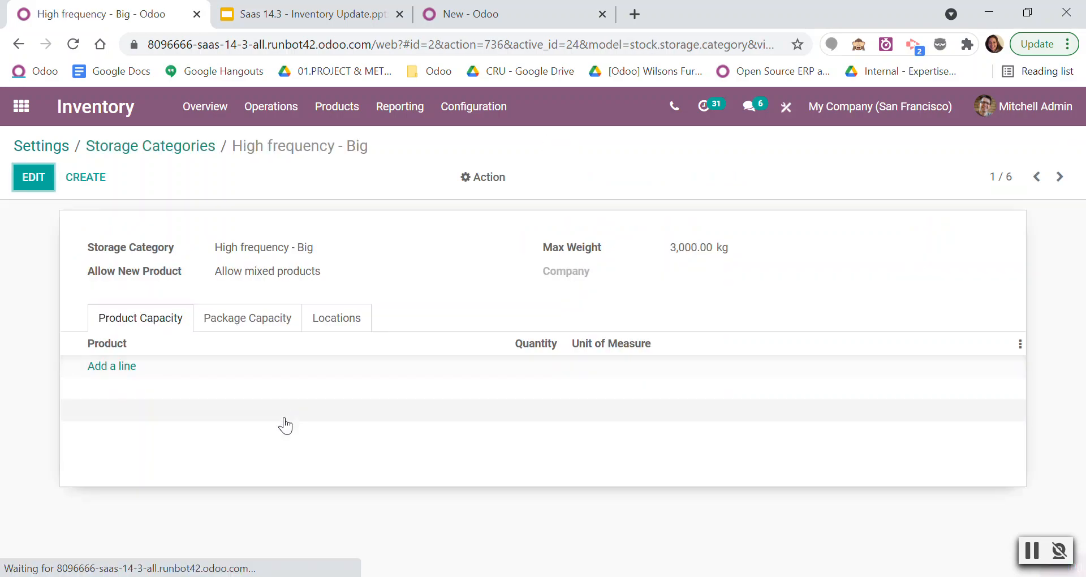
click(34, 177)
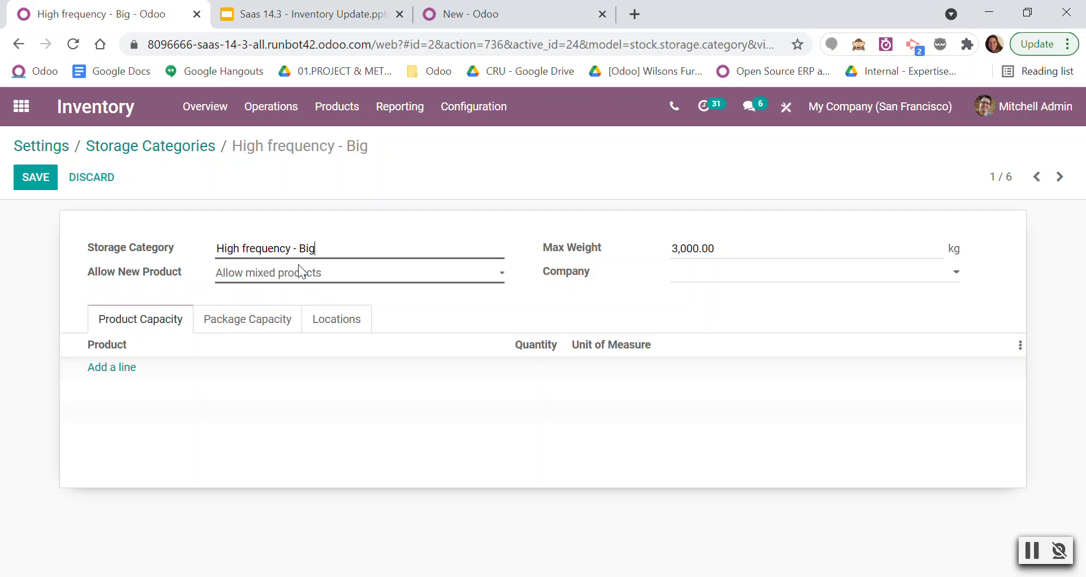
Examine the category's Allow New Product options, maximum weight and assigned locations, keeping Allow mixed products, and save it.
click(357, 277)
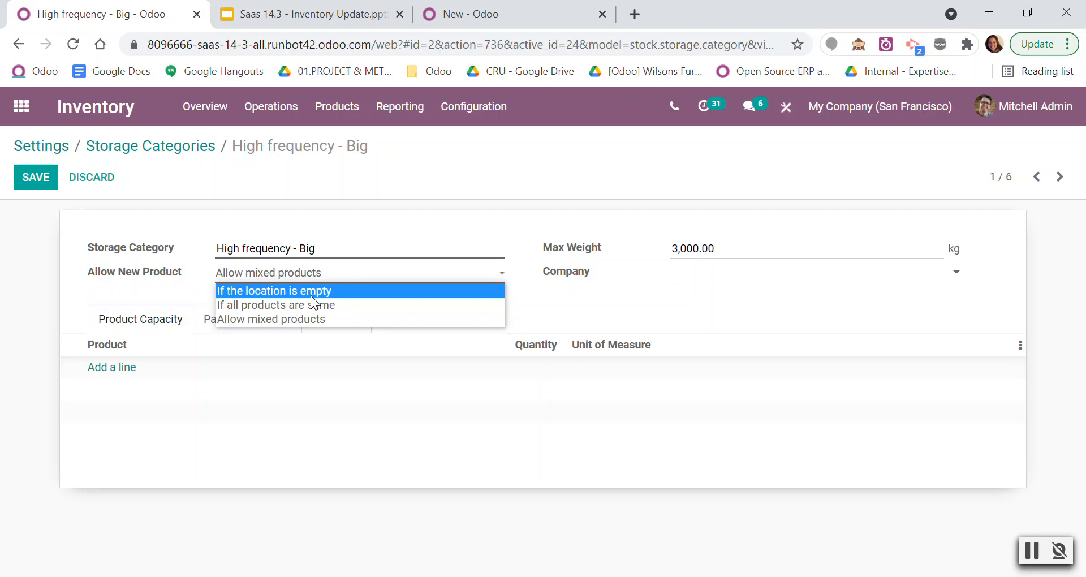
click(339, 318)
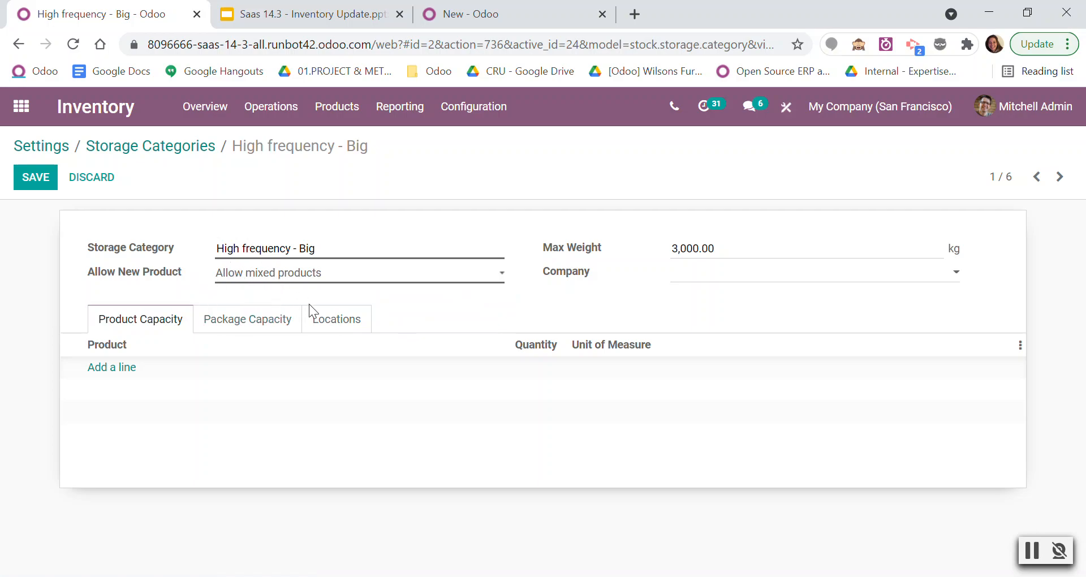
drag(545, 250, 652, 247)
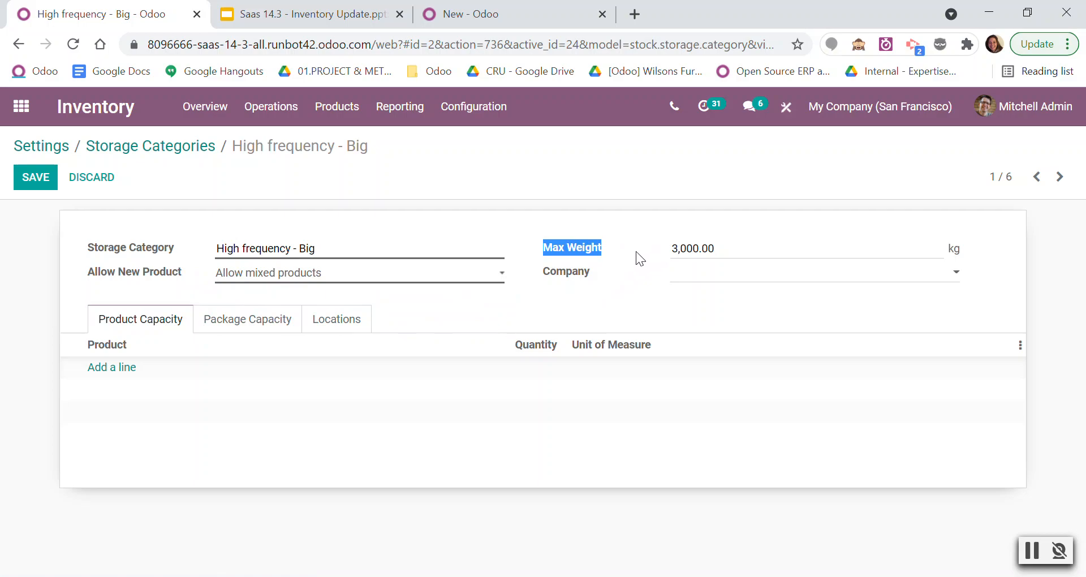
click(729, 250)
drag(744, 249, 617, 245)
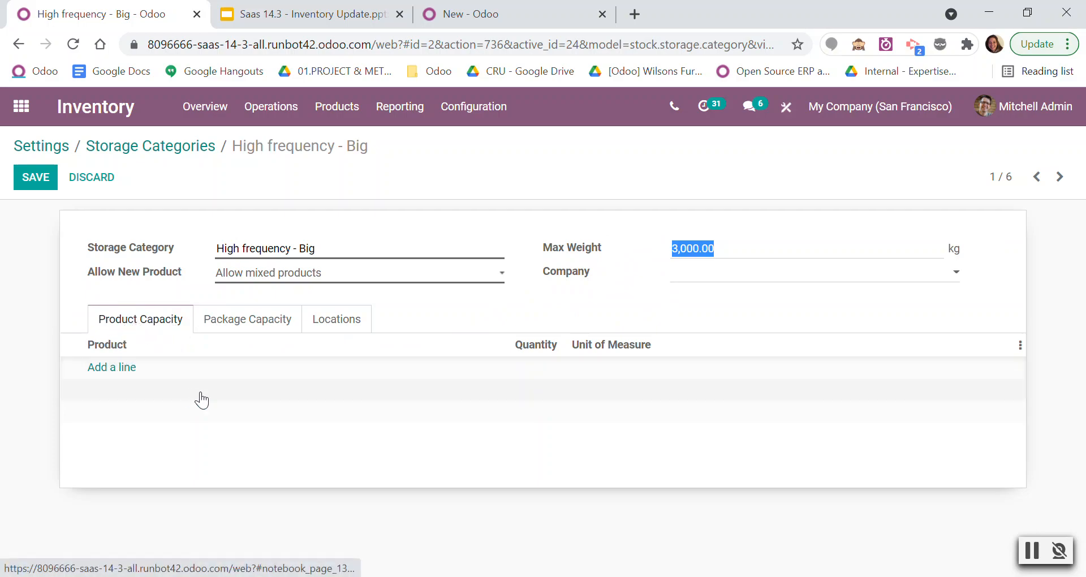
click(337, 331)
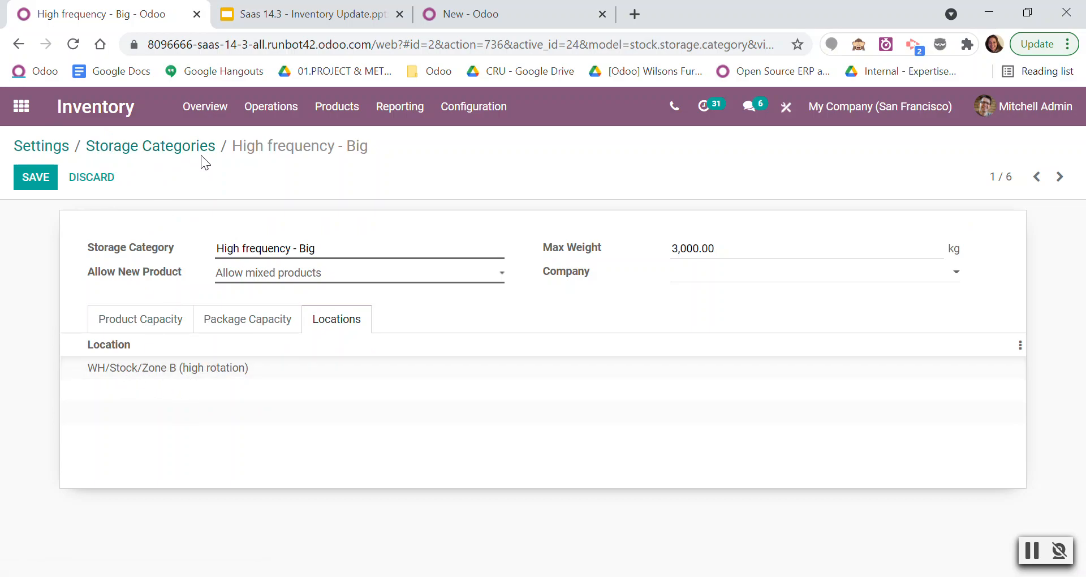
click(27, 182)
Open the WH/Stock/Zone B (high rotation) location and check its assigned storage category.
click(478, 108)
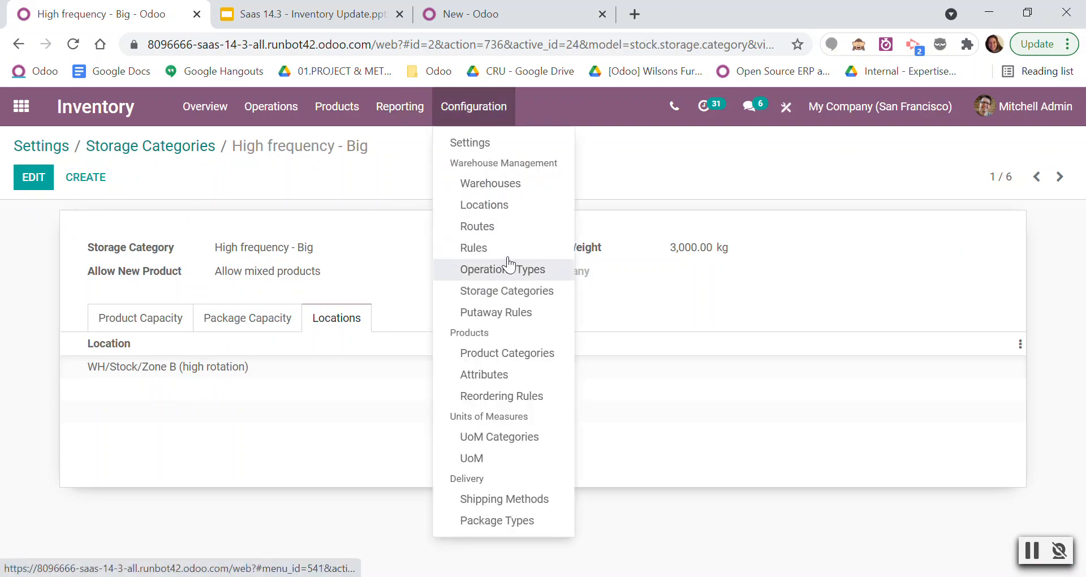
click(506, 206)
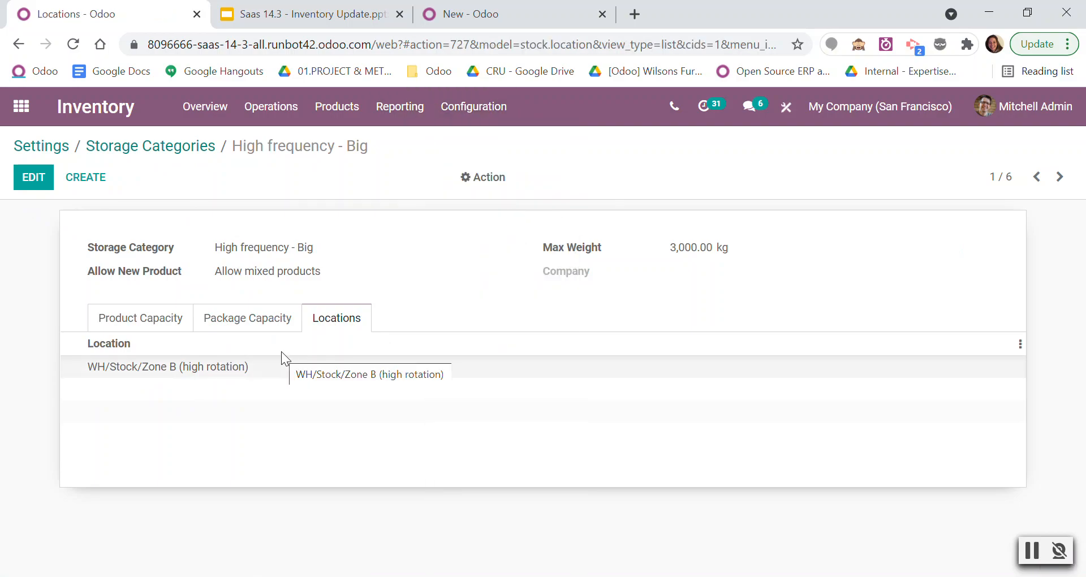
scroll(227, 412, down, 3)
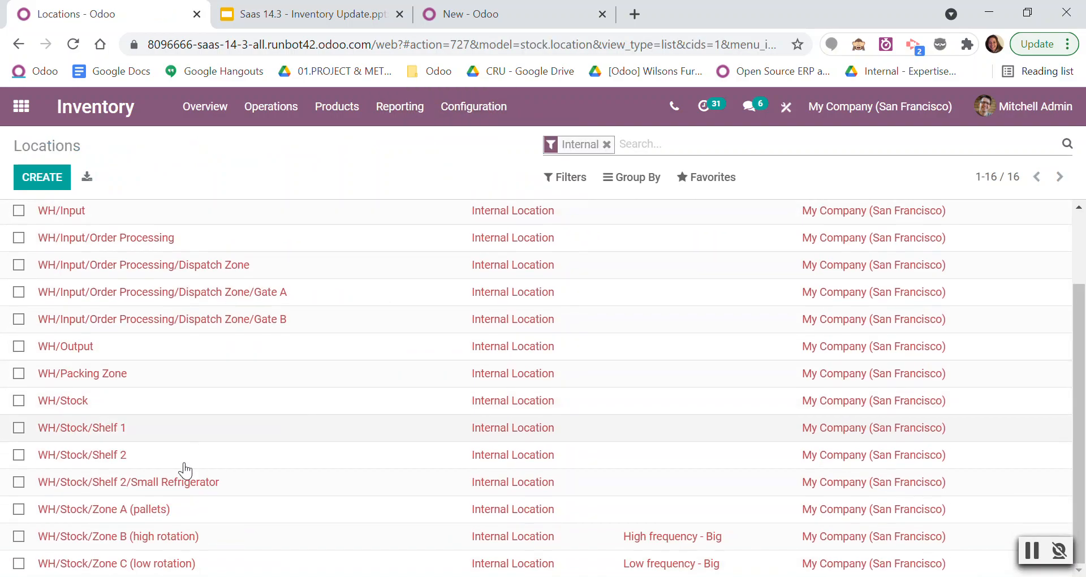
click(180, 538)
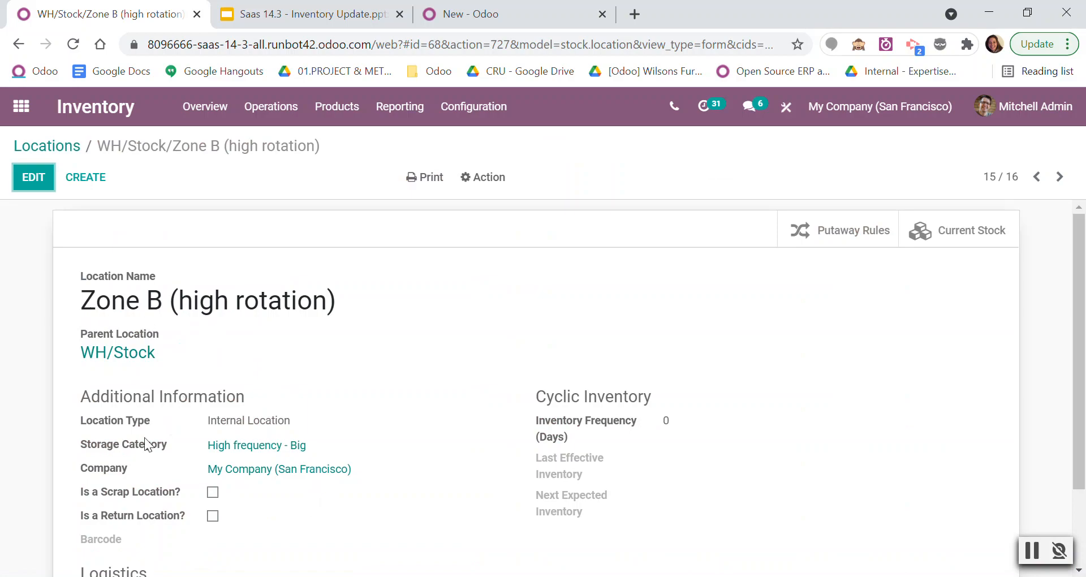
drag(81, 390, 141, 448)
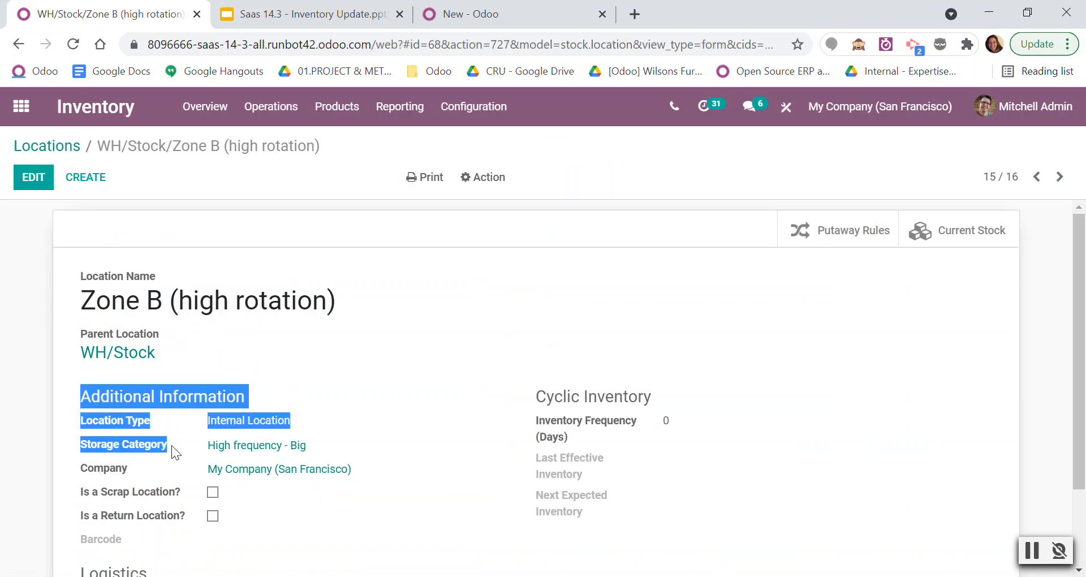
Open the Putaway Rules list from the warehouse configuration to check the rules using storage categories.
click(153, 472)
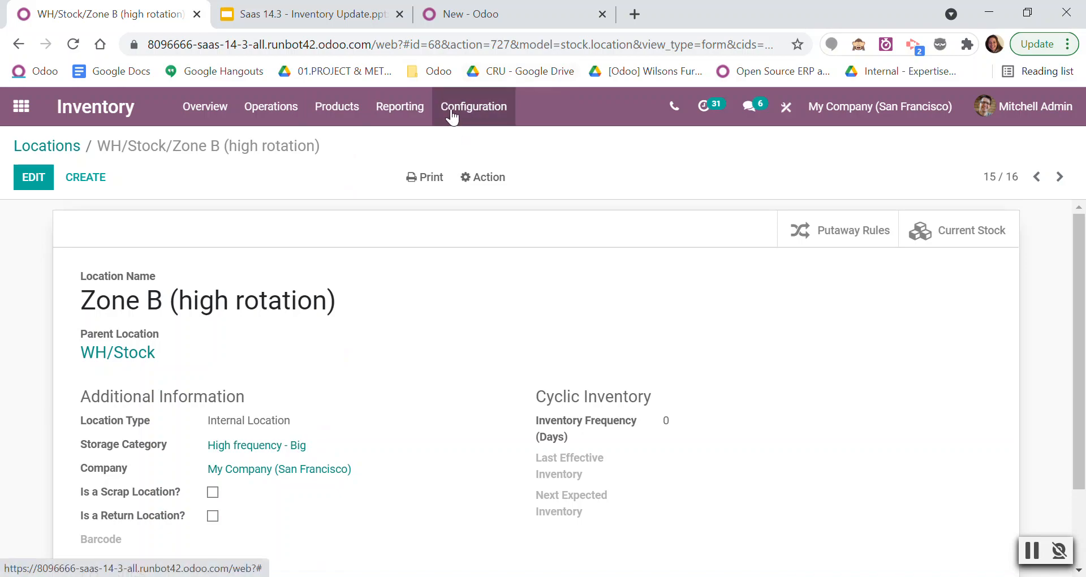
click(323, 121)
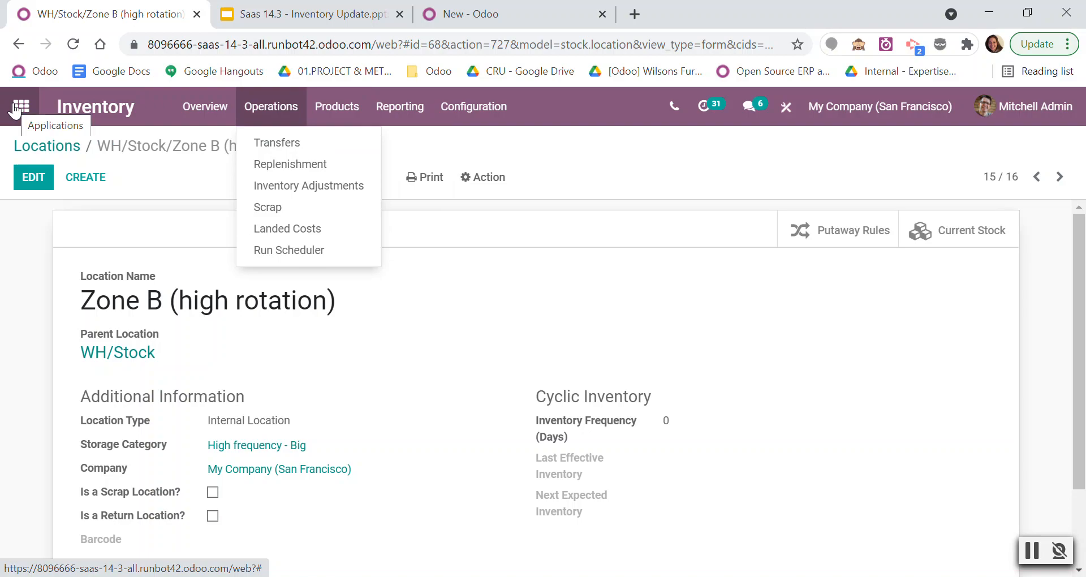
click(475, 106)
click(475, 106)
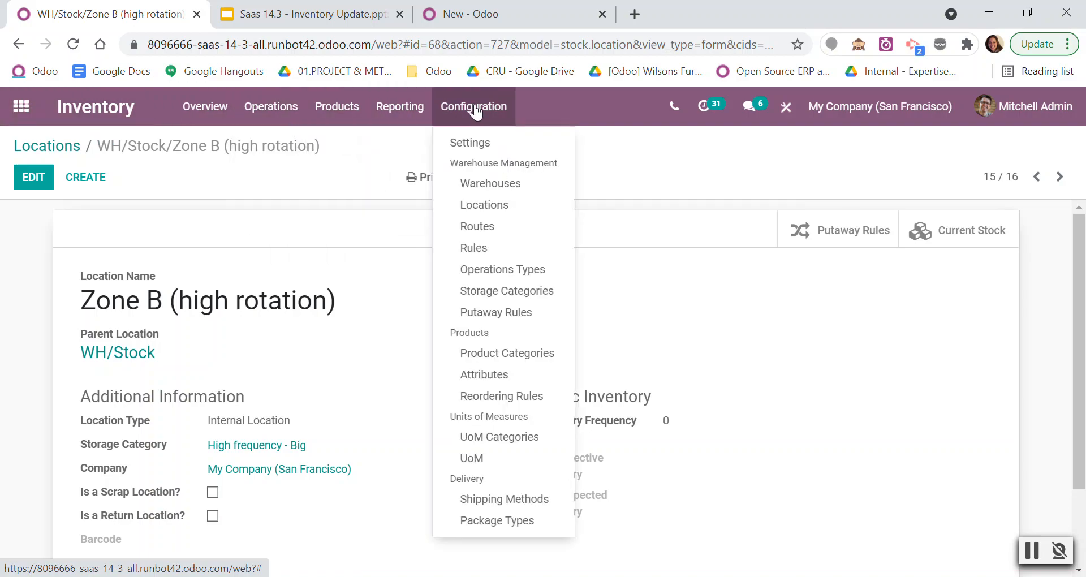
click(492, 312)
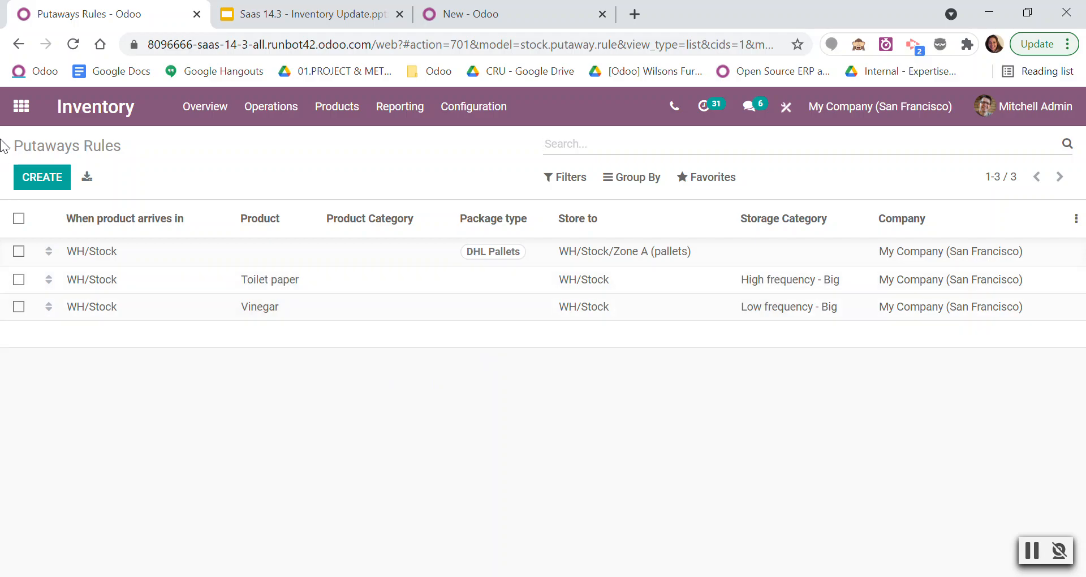
Create a new request for quotation in the Purchase app with Azure Interior as the vendor.
click(21, 106)
scroll(640, 377, down, 3)
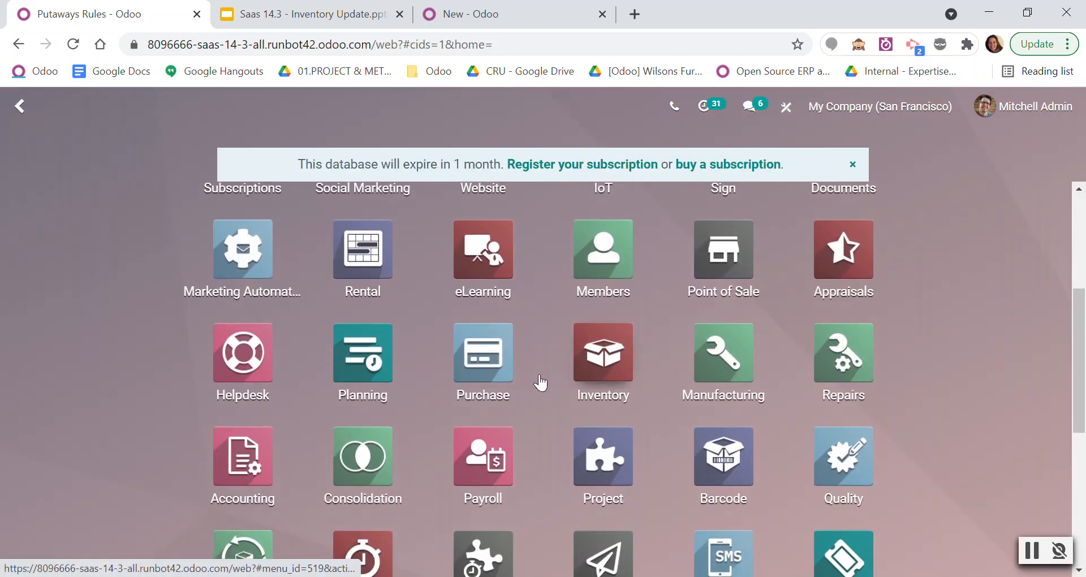
click(464, 396)
click(34, 177)
click(265, 340)
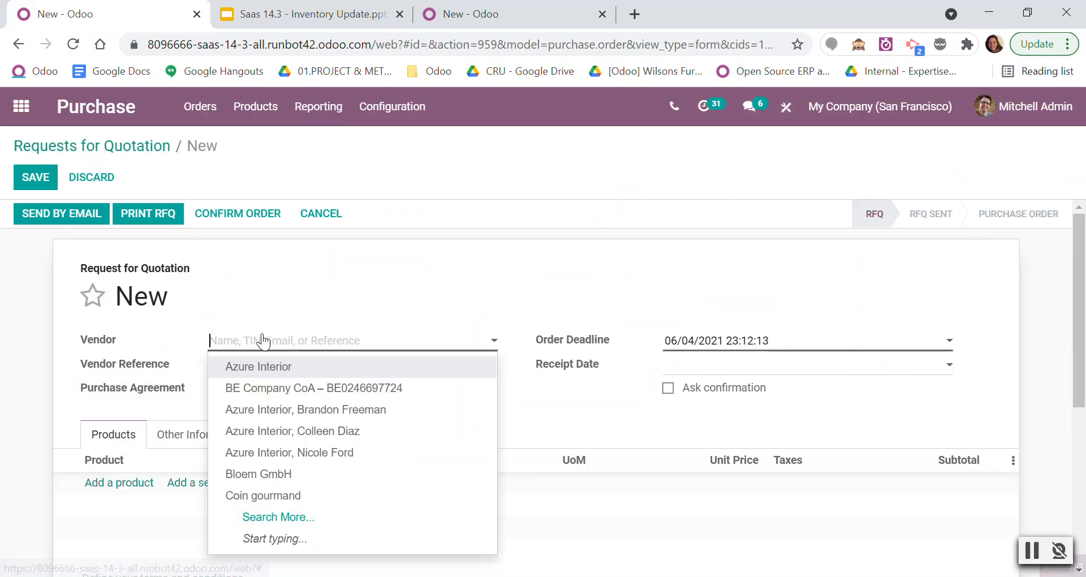
click(273, 366)
Add a Toilet paper line with a quantity of 100 units to the request for quotation.
scroll(152, 352, down, 3)
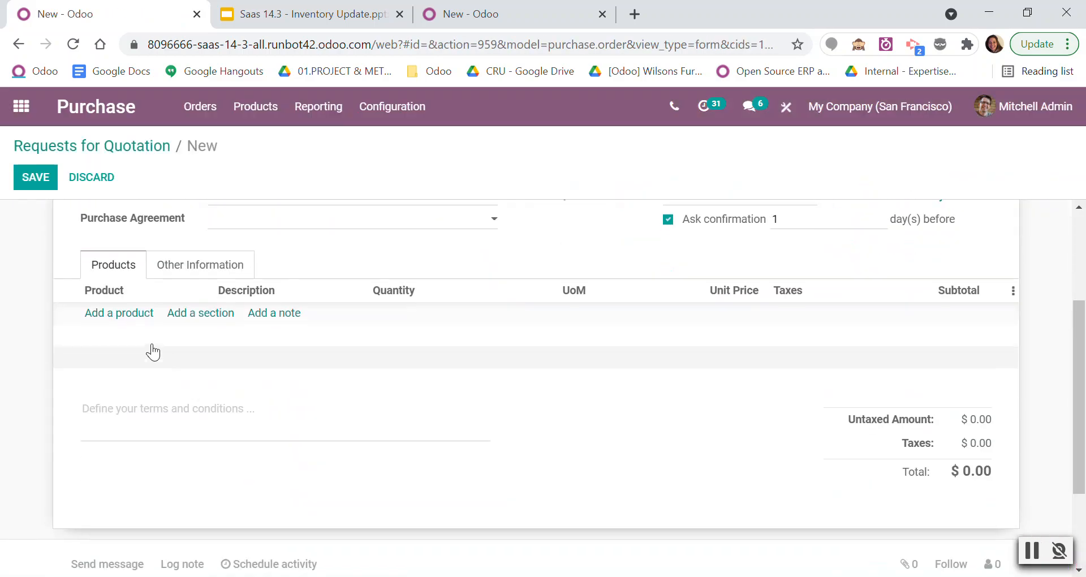
click(119, 314)
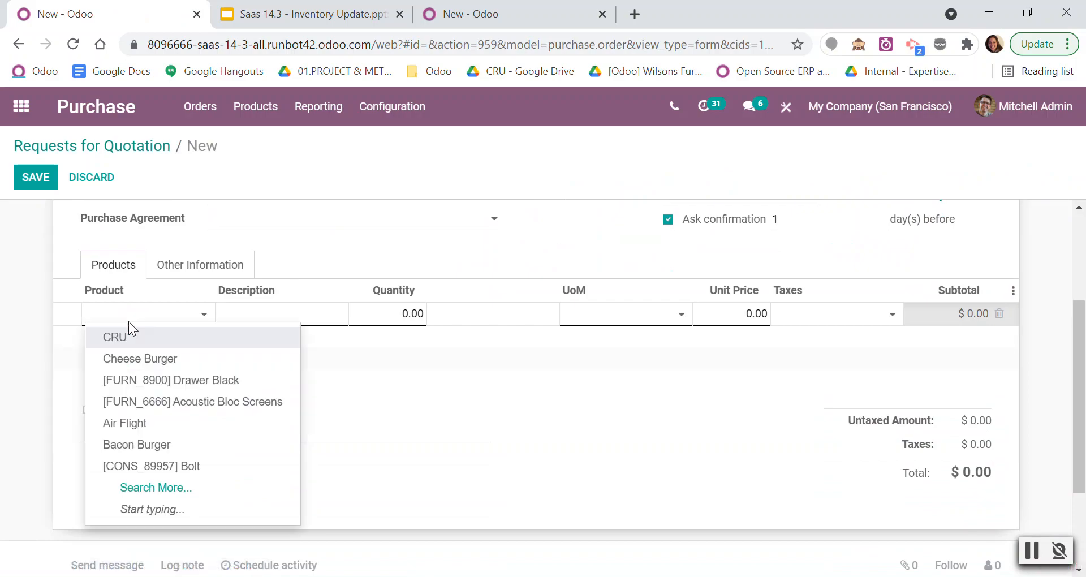
text(TOIL)
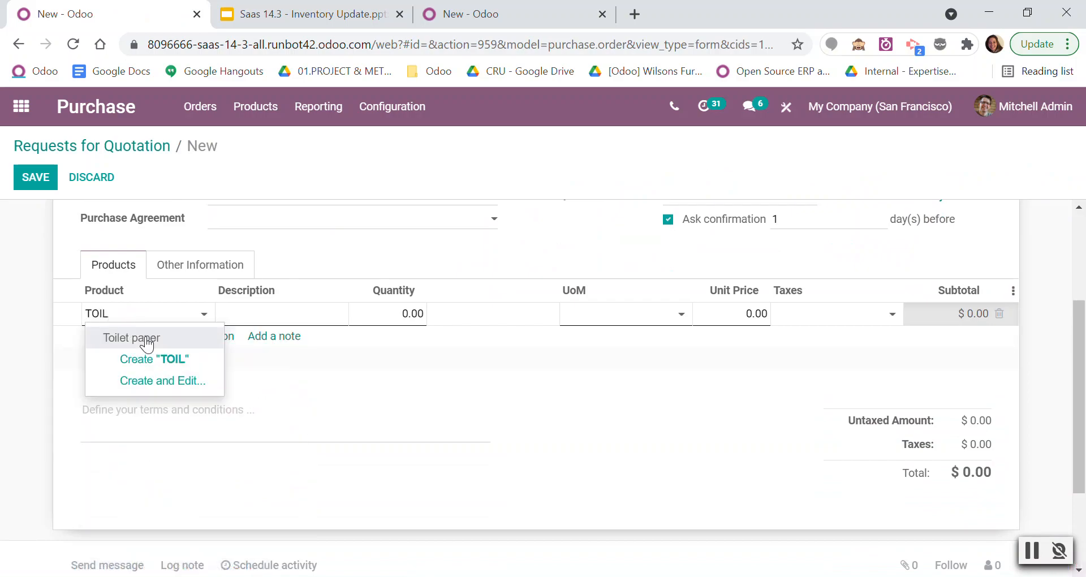
click(147, 343)
click(378, 318)
text(10)
click(413, 394)
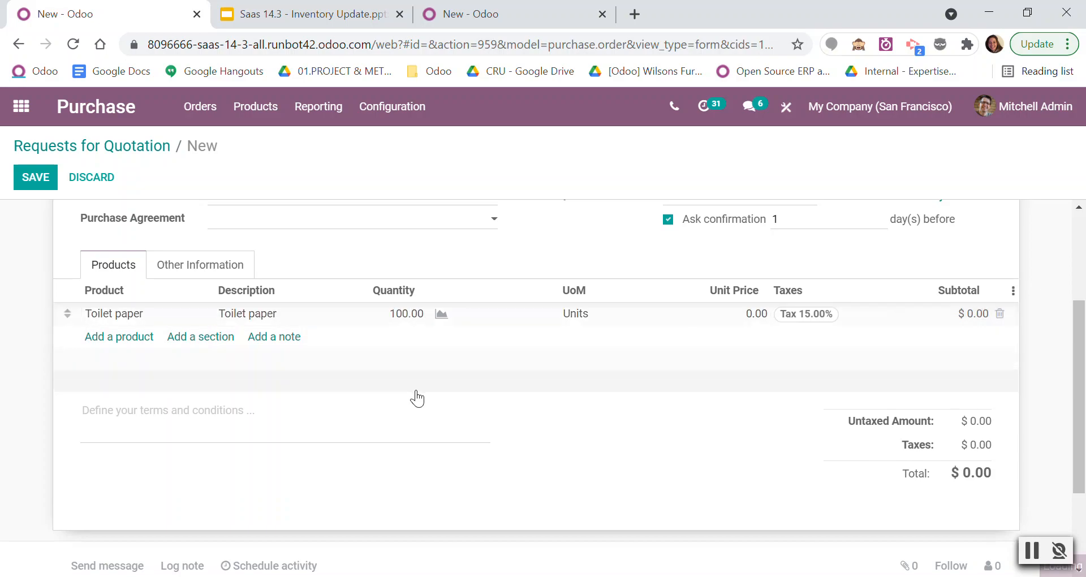
Add a Vinegar line with a quantity of 50 units to the request for quotation.
click(120, 337)
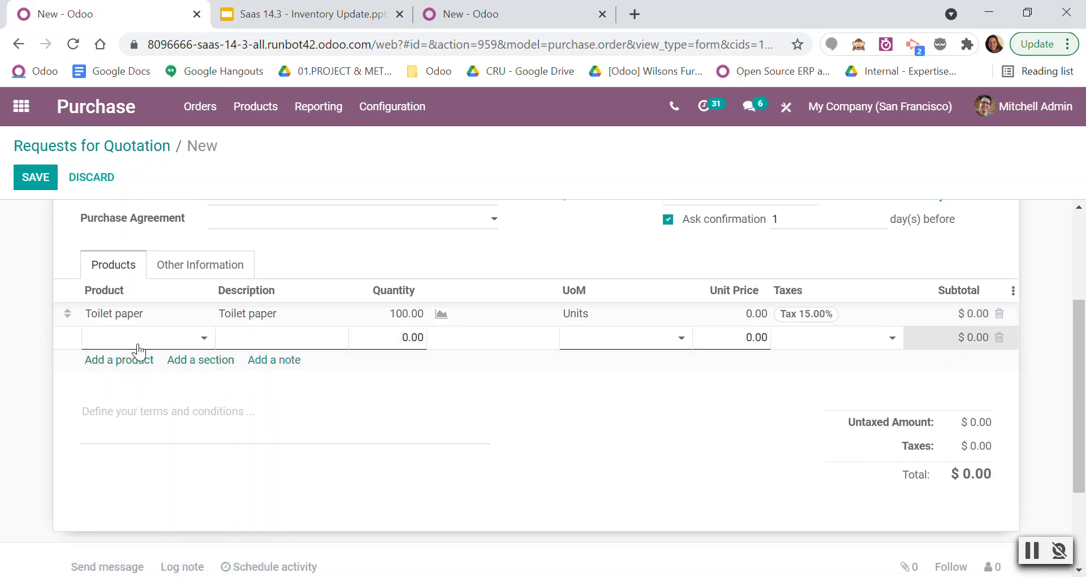
text(VINEG)
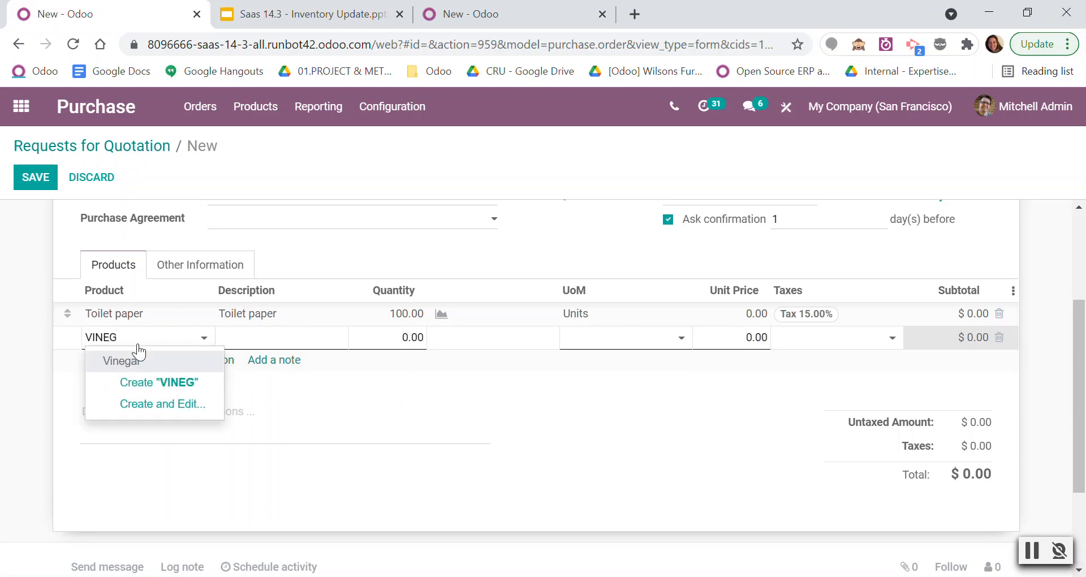
click(121, 358)
click(381, 337)
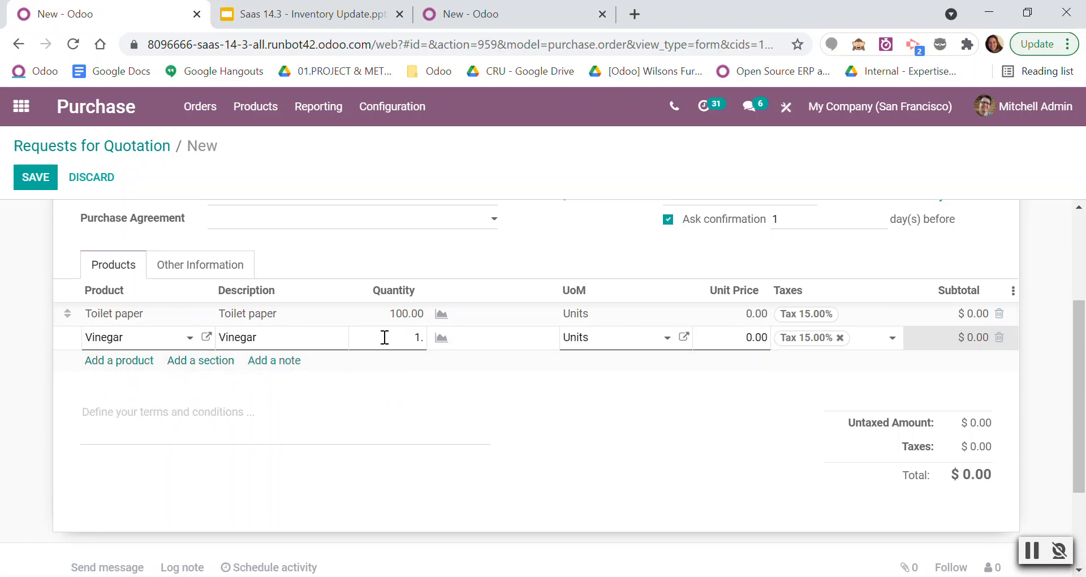
click(460, 410)
scroll(569, 368, up, 3)
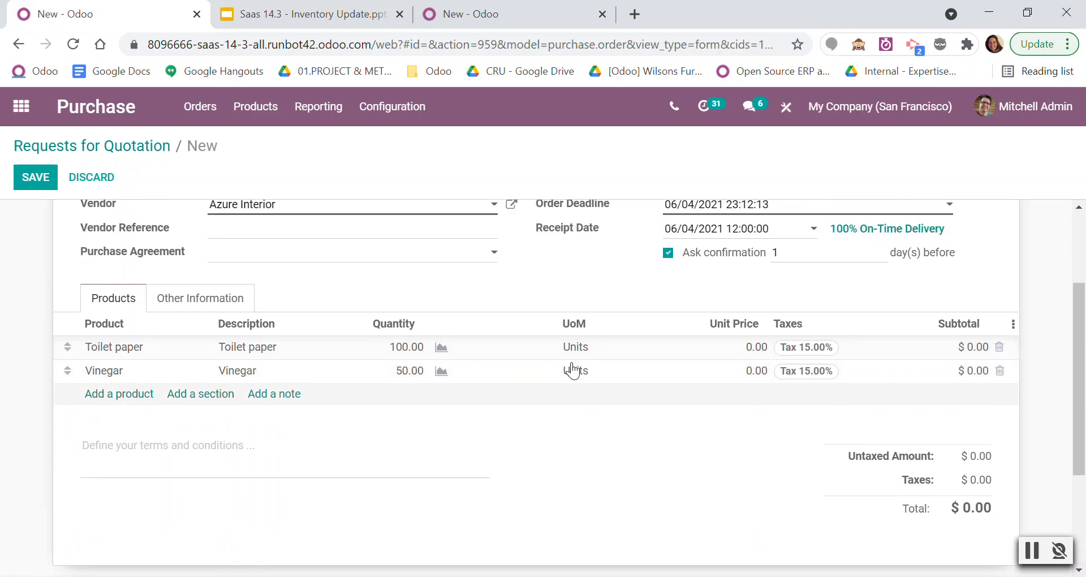
scroll(949, 507, down, 3)
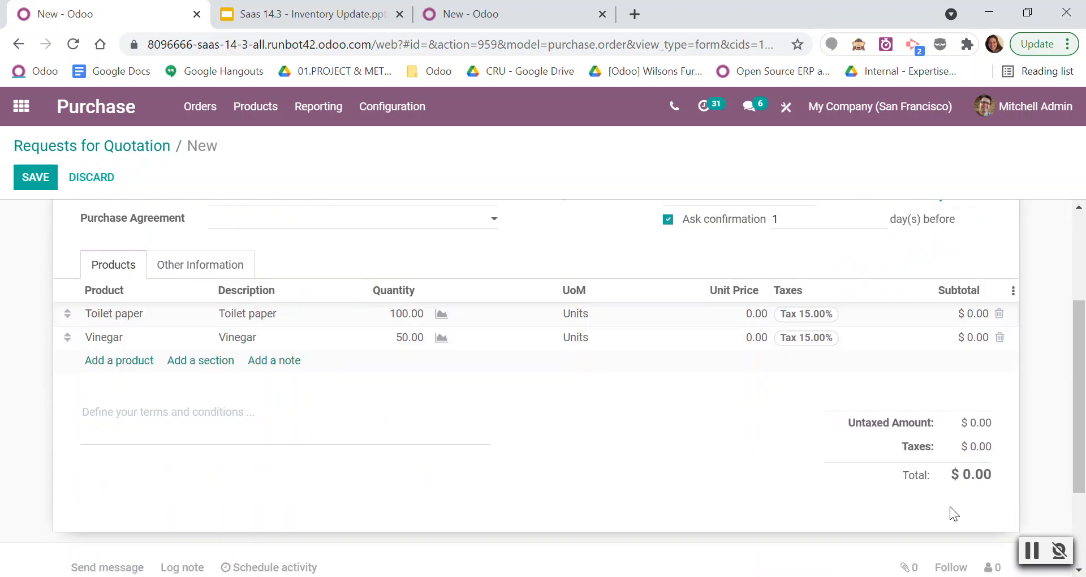
click(1030, 551)
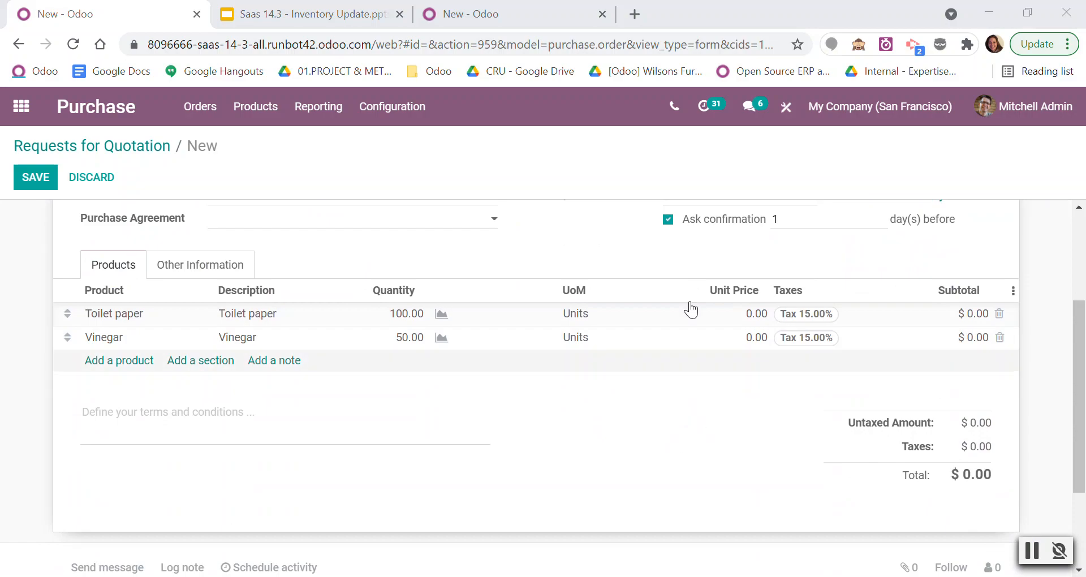
Review the request for quotation for Toilet paper and Vinegar and confirm it as a purchase order.
scroll(370, 341, up, 3)
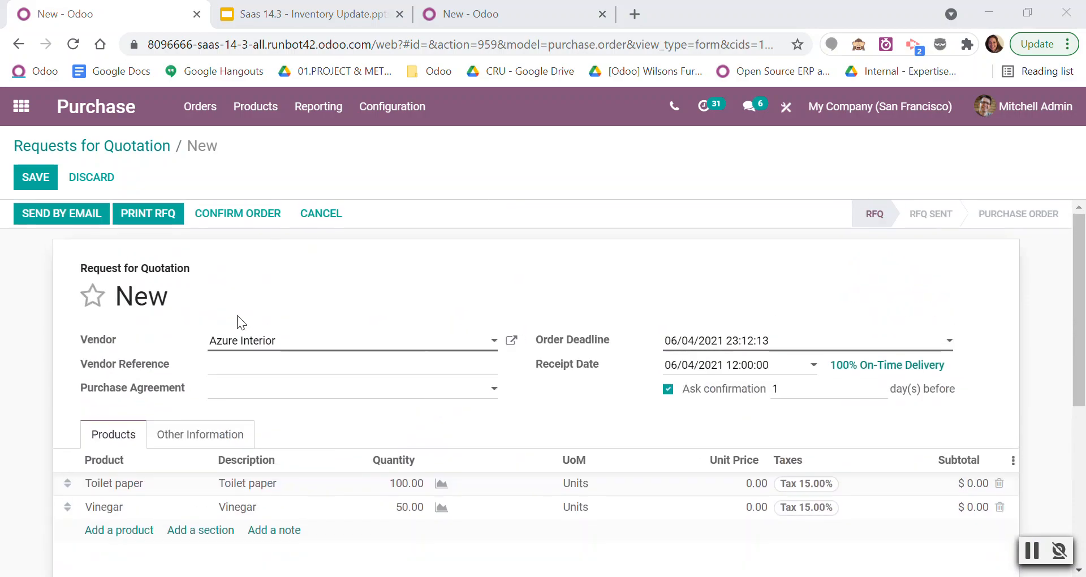
scroll(452, 386, down, 2)
scroll(452, 386, up, 2)
click(243, 213)
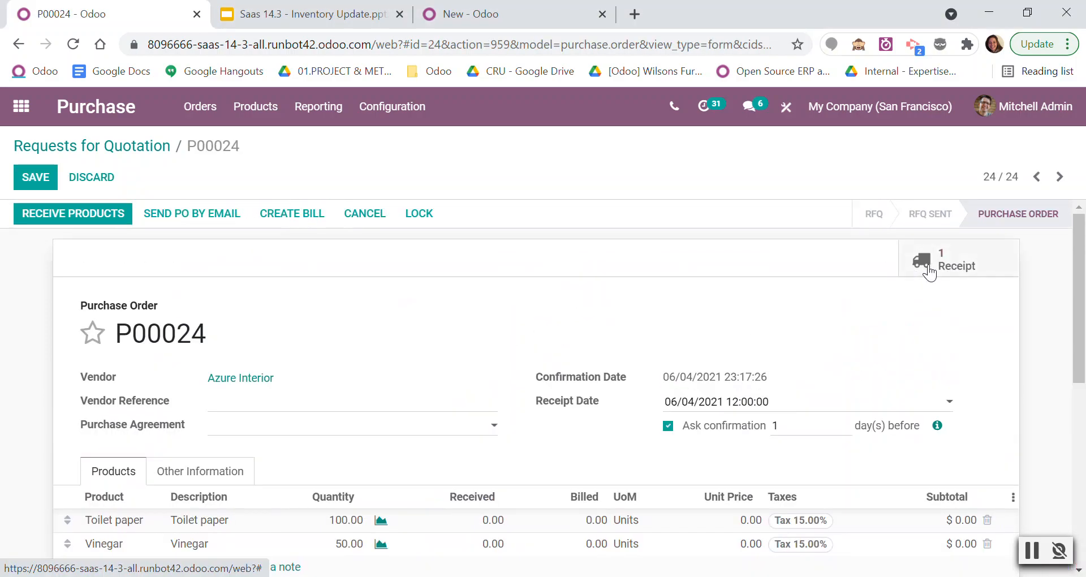
Open the purchase order's receipt and validate it, processing all quantities immediately.
click(929, 272)
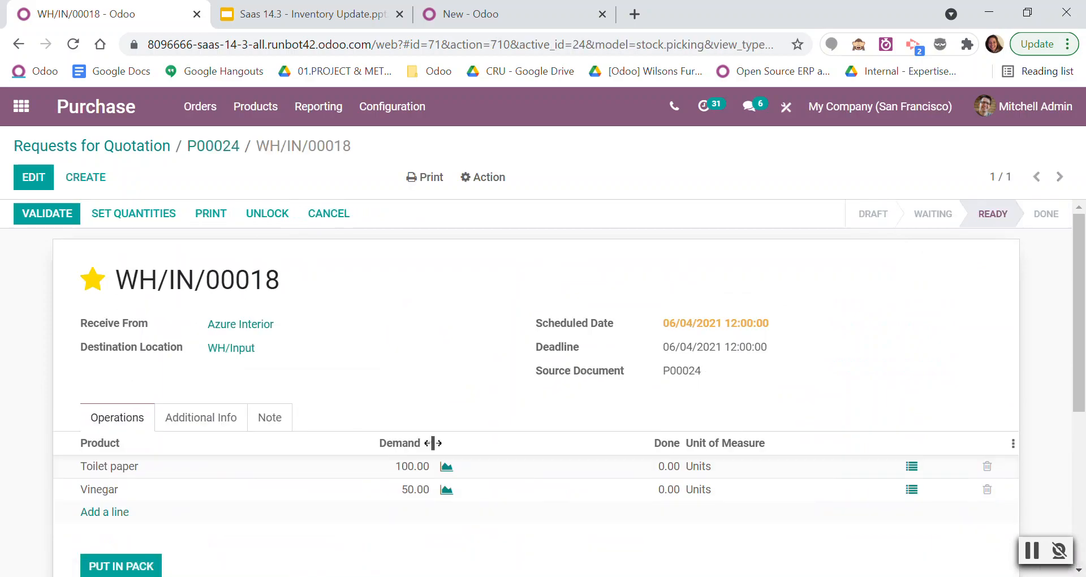
click(51, 214)
click(164, 256)
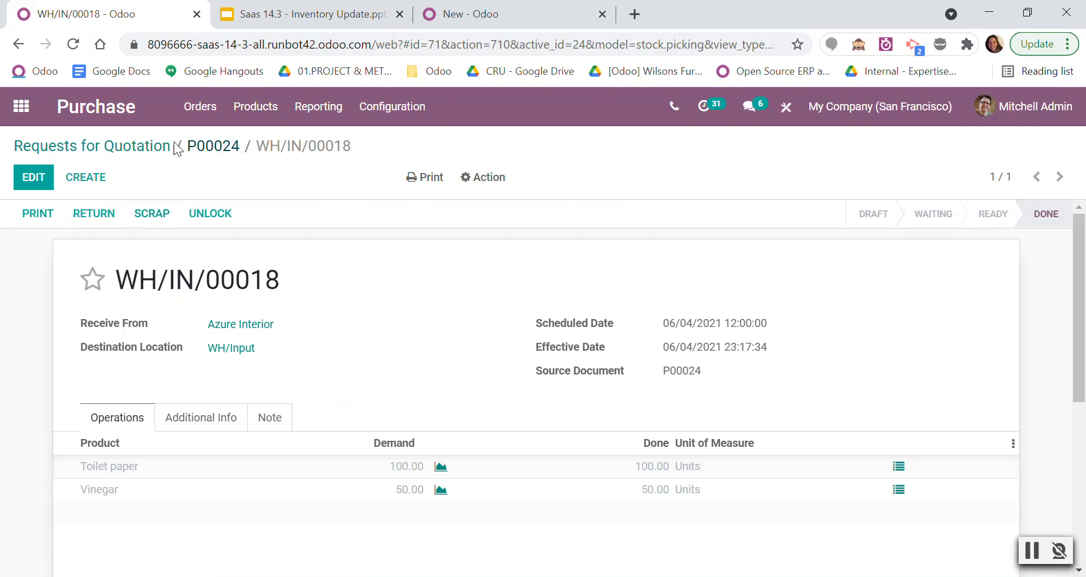
Open the ready San Francisco internal transfer from WH/Input to WH/Stock in Inventory and check each product's destination location.
click(21, 106)
scroll(608, 469, down, 2)
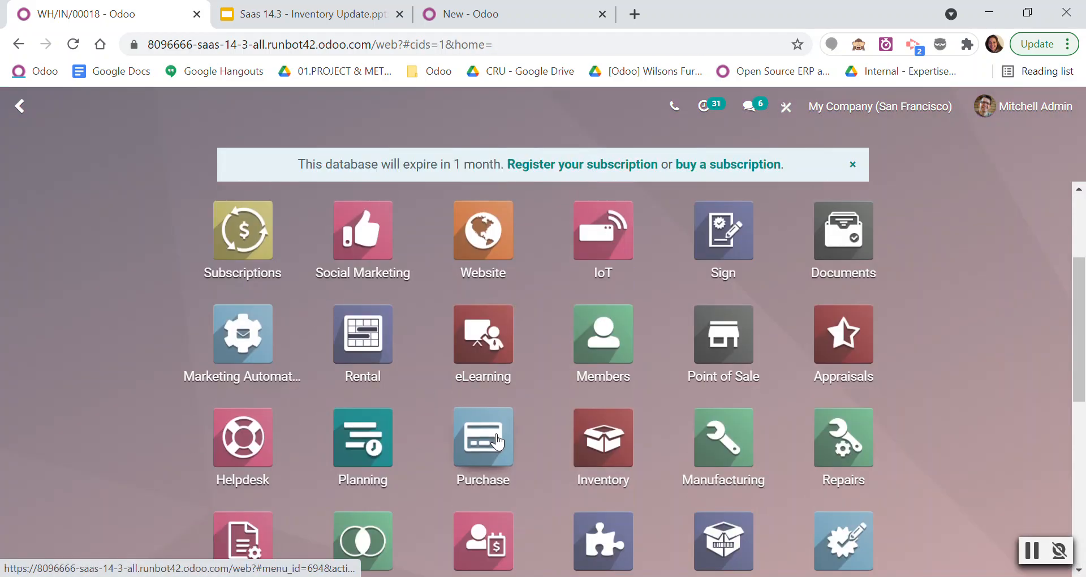
click(608, 468)
click(356, 269)
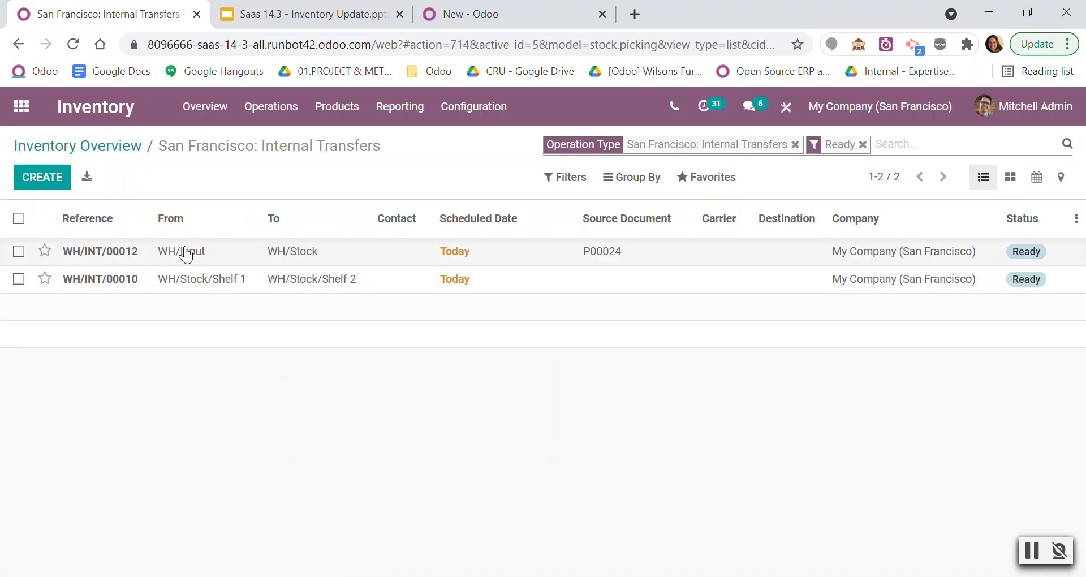
click(244, 255)
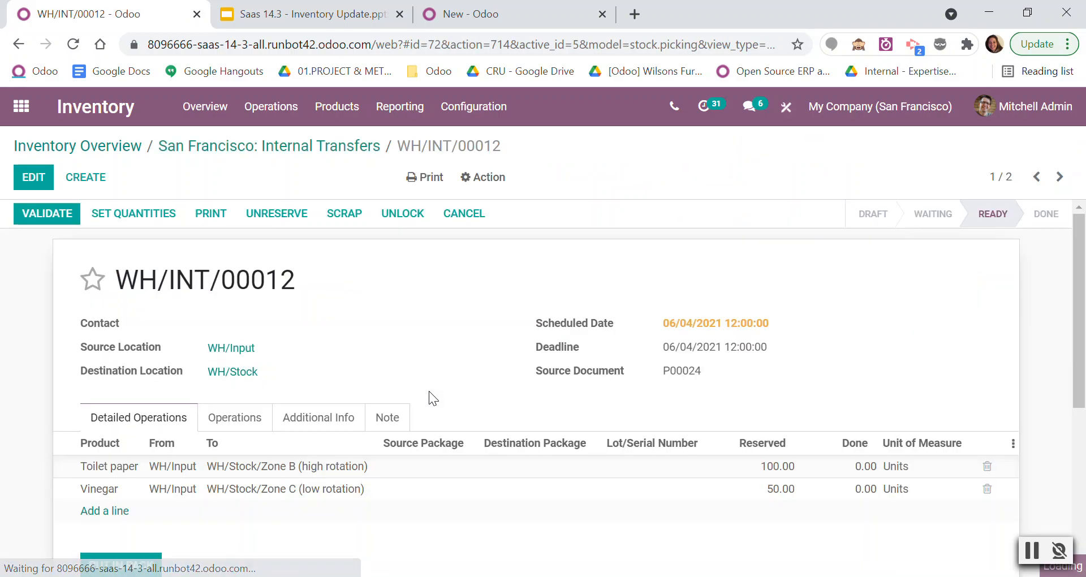
scroll(212, 477, down, 1)
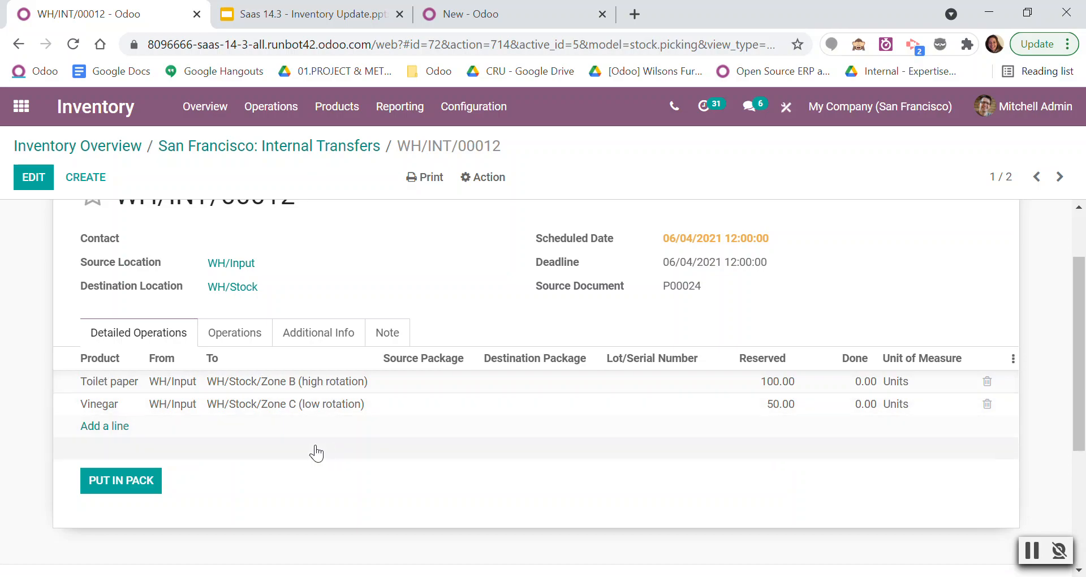
scroll(238, 390, up, 3)
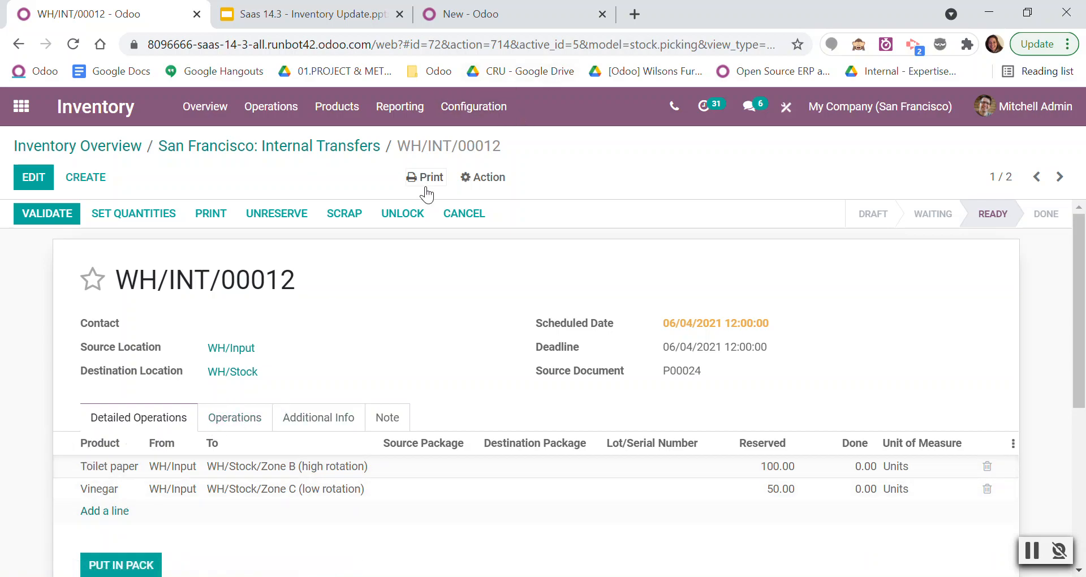
Print the internal transfer's Picking Operations report and open the PDF to check the destination locations.
click(493, 179)
click(427, 177)
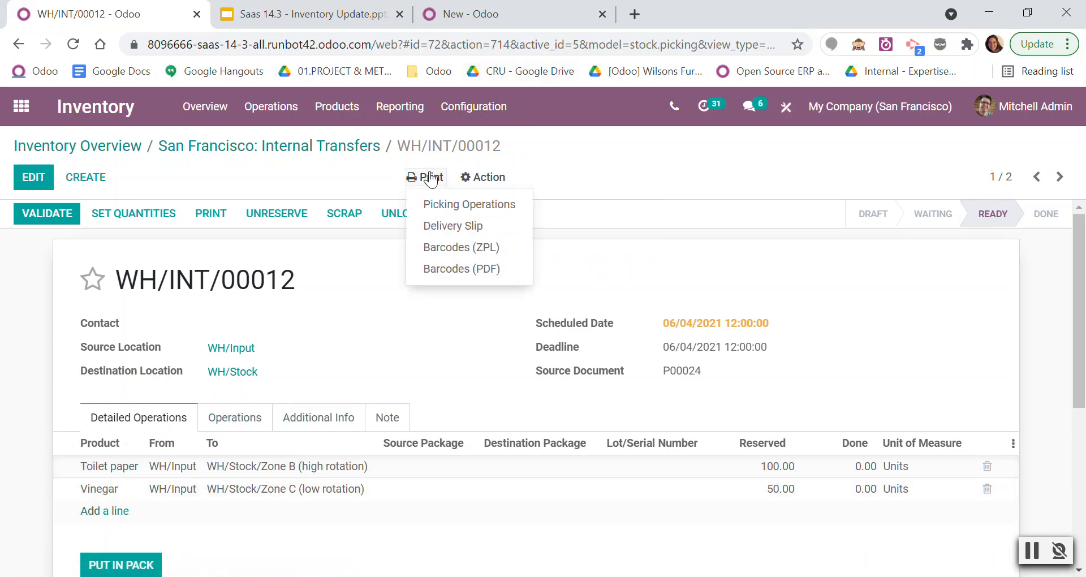
click(442, 207)
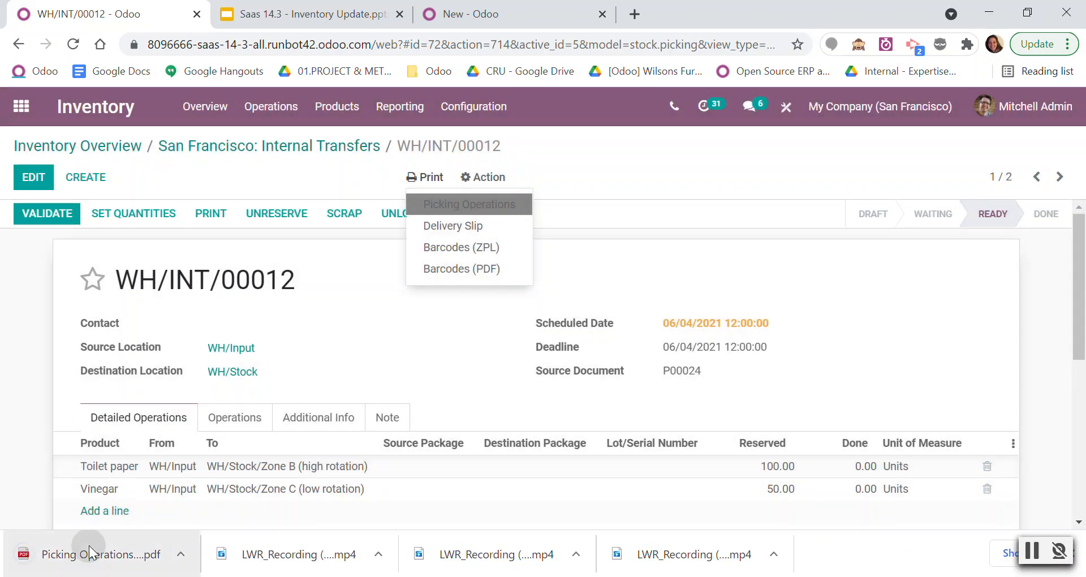
click(91, 552)
scroll(535, 409, down, 3)
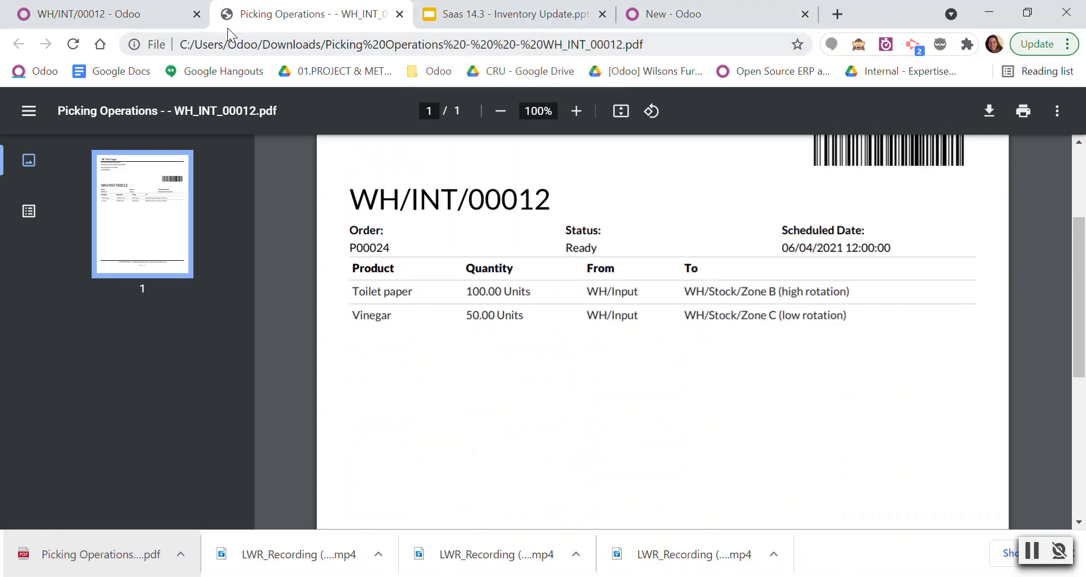
Return to the internal transfer and validate it, processing all quantities immediately.
click(189, 25)
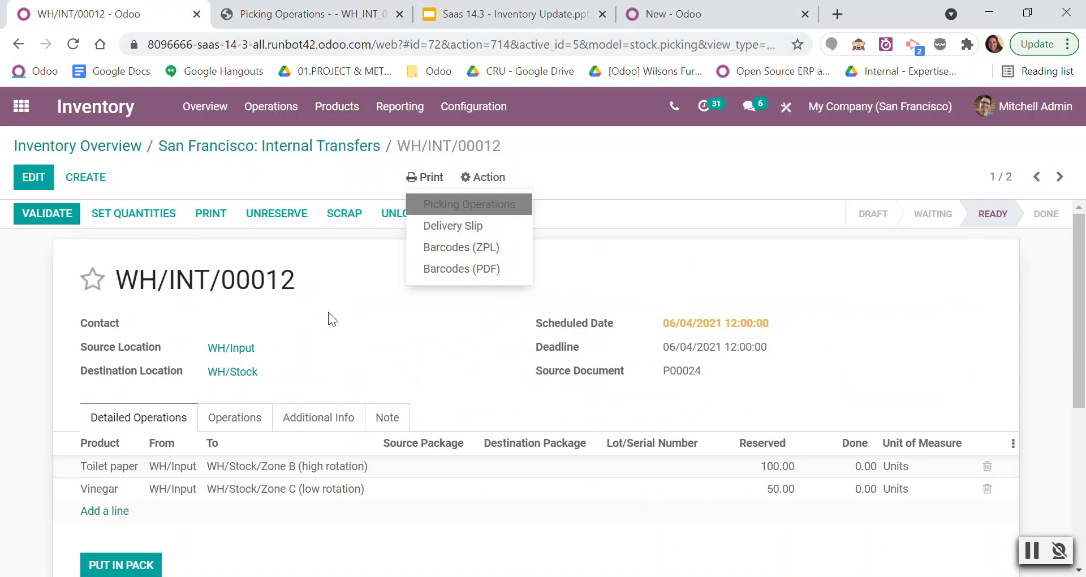
click(49, 212)
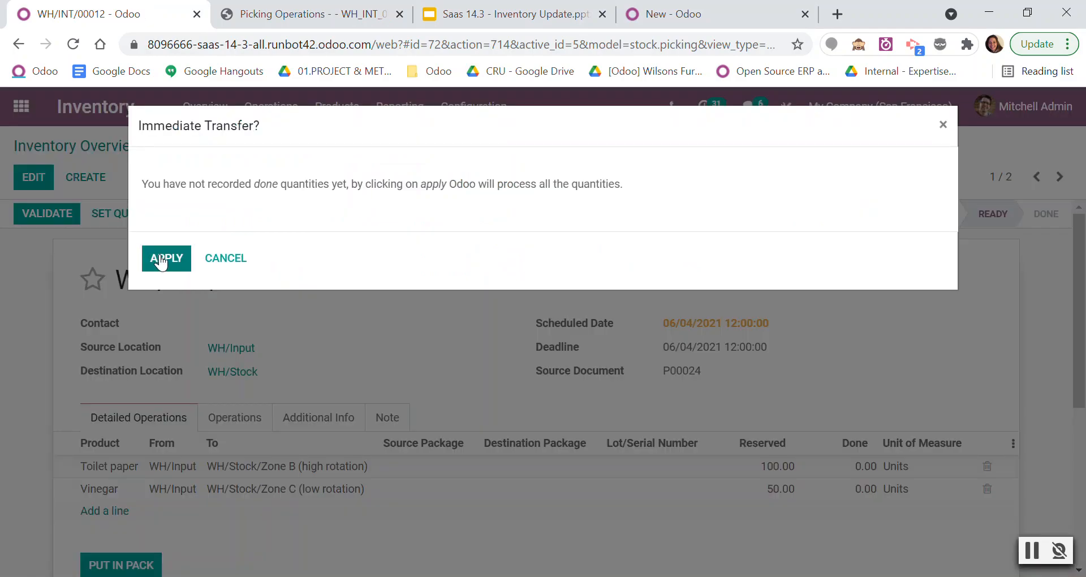
click(163, 259)
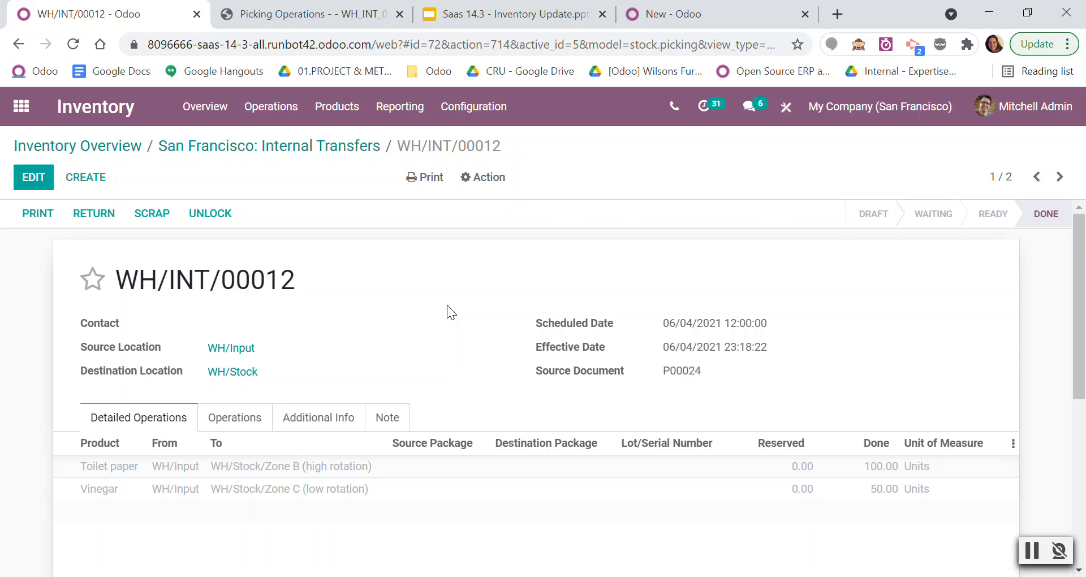
Switch to the Odoo 14.0 database, open its Inventory app and highlight the version in the web address.
click(749, 8)
scroll(656, 355, down, 5)
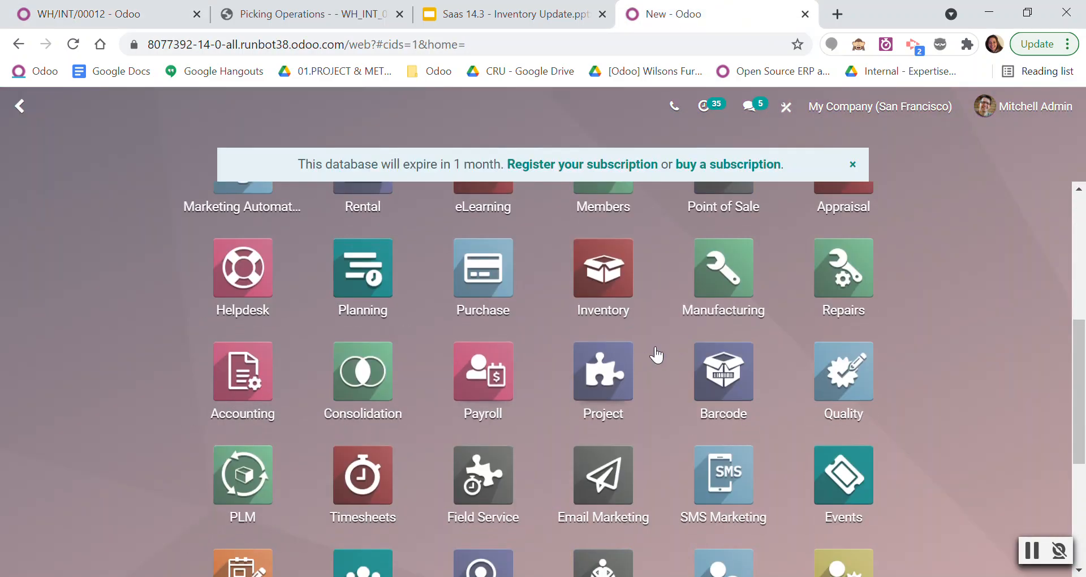
click(604, 280)
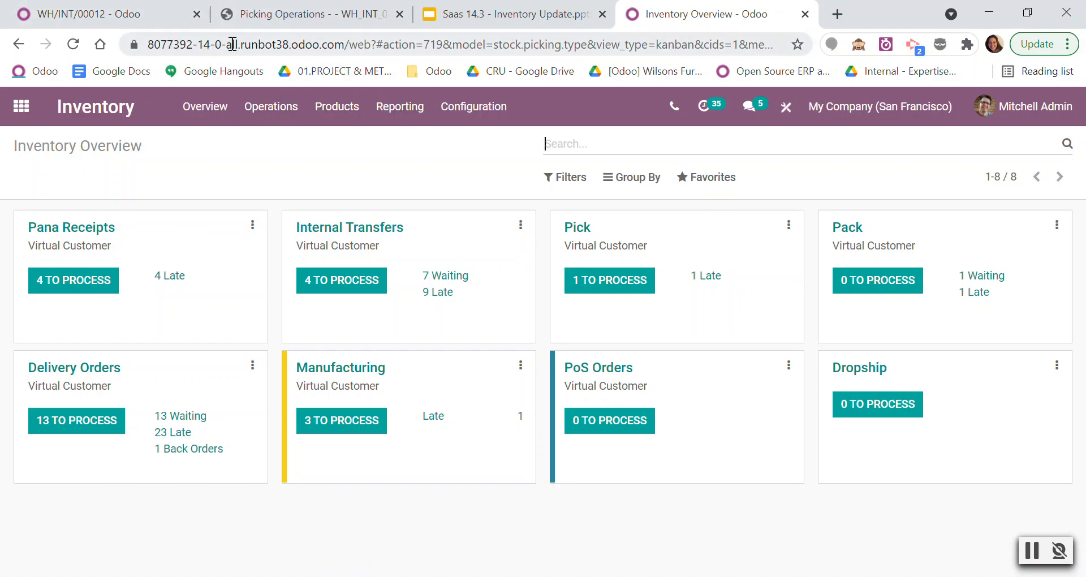
double_click(201, 46)
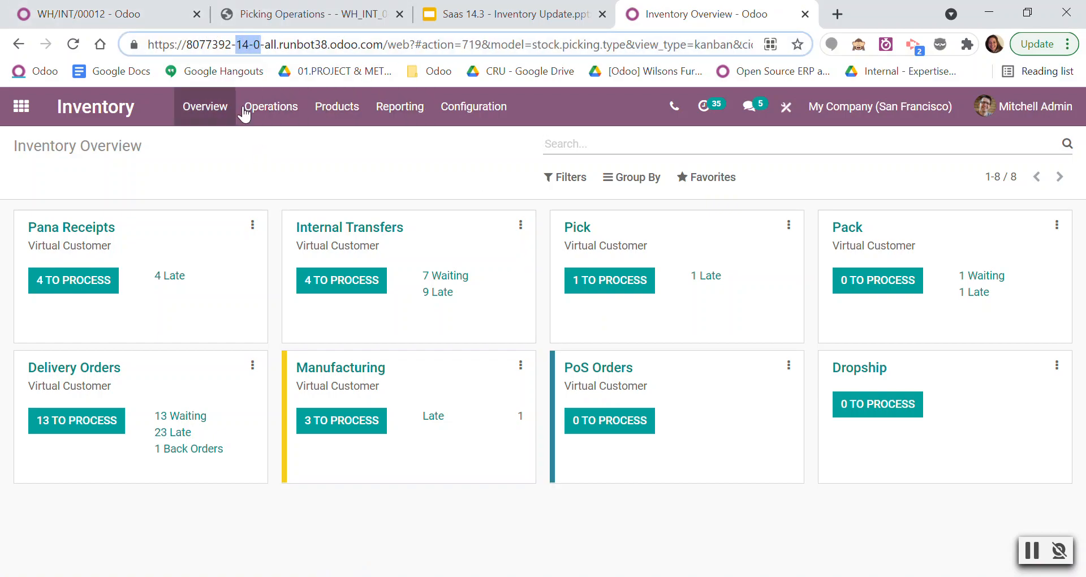
Start a new inventory adjustment in the Odoo 14.0 database, check its location choices and include exhausted products.
click(284, 115)
click(281, 170)
click(271, 108)
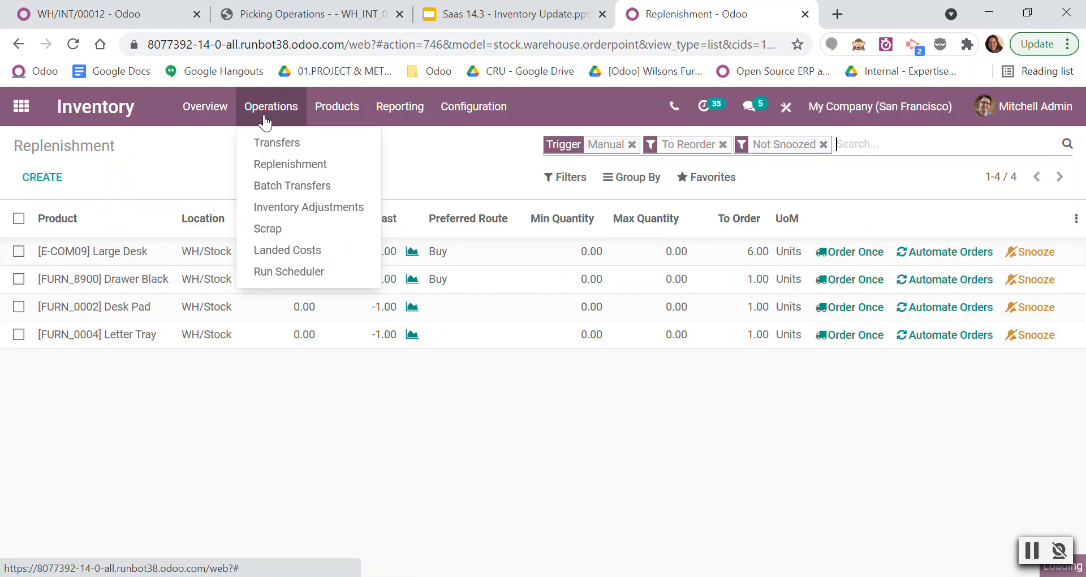
click(291, 210)
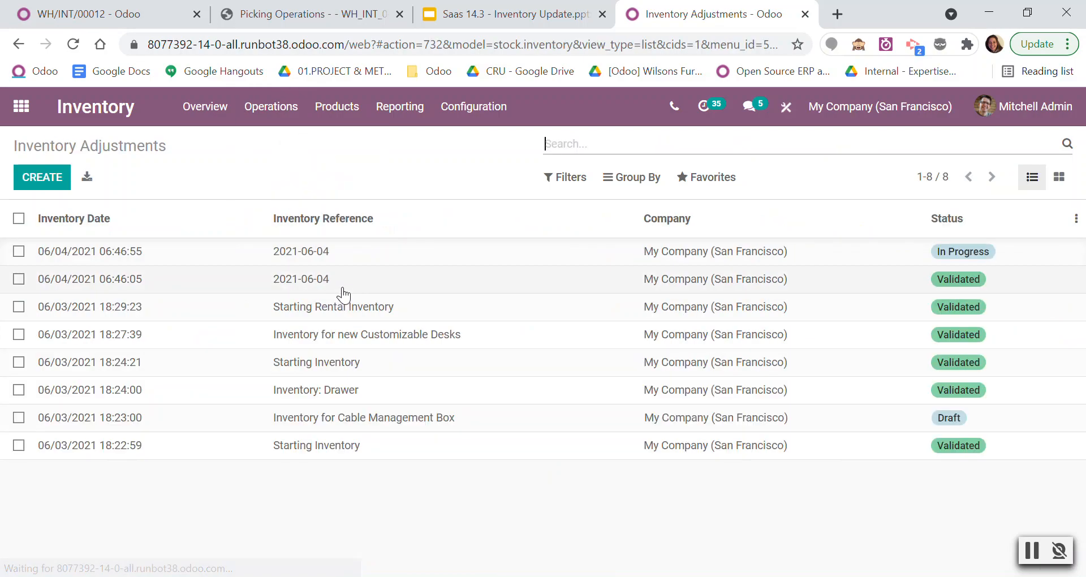
click(61, 191)
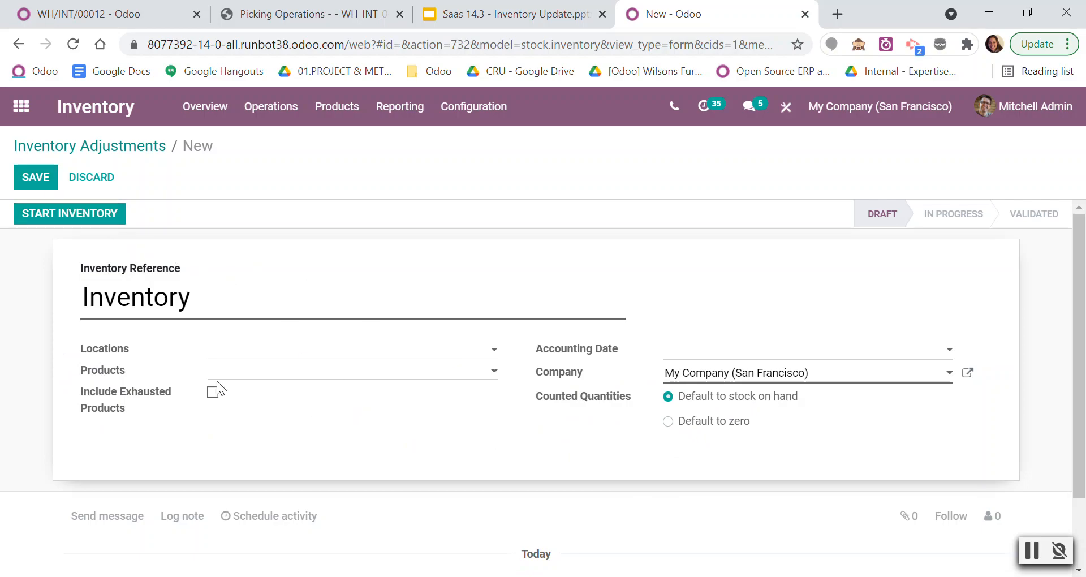
click(244, 354)
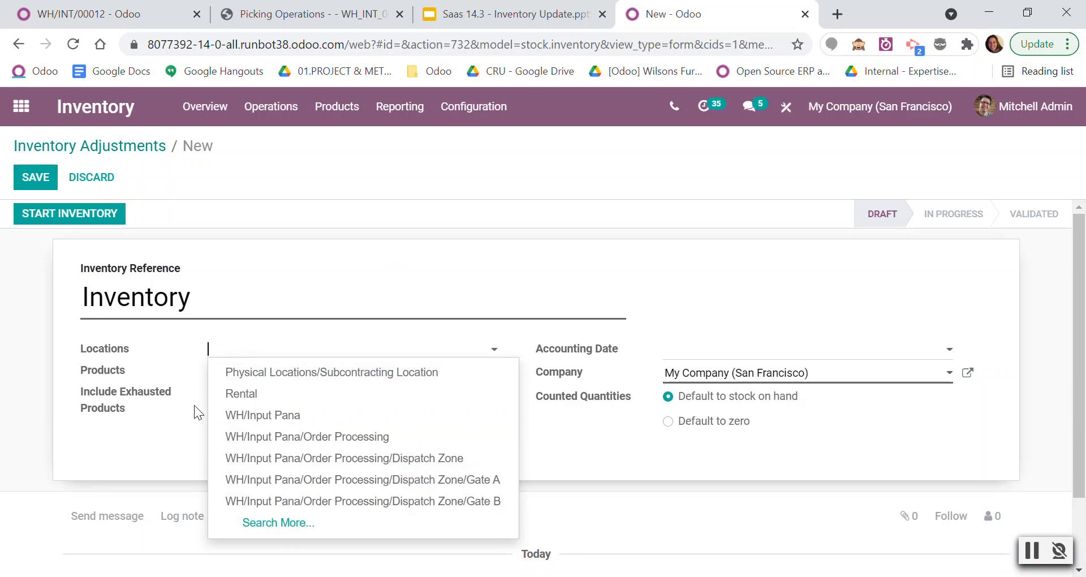
click(371, 277)
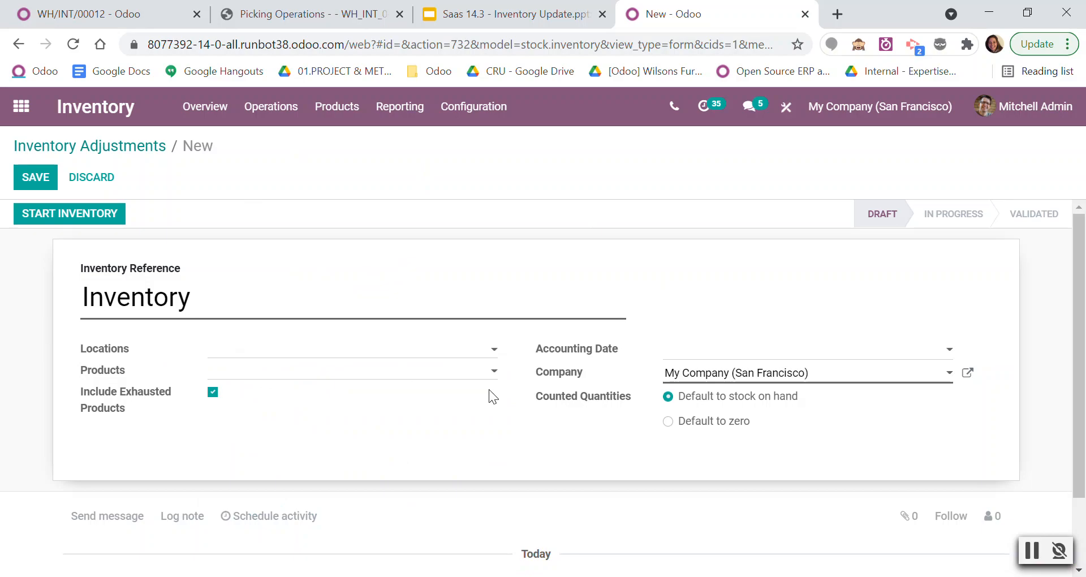
Switch to the saas-14.3 database and open Inventory Adjustments to review its stock list and available filters.
click(120, 11)
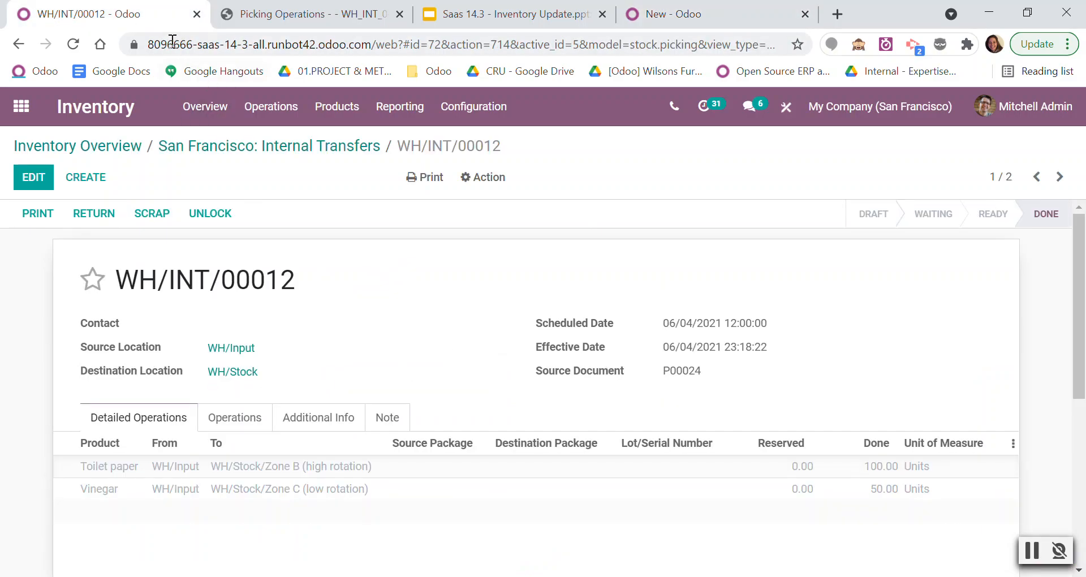
click(266, 107)
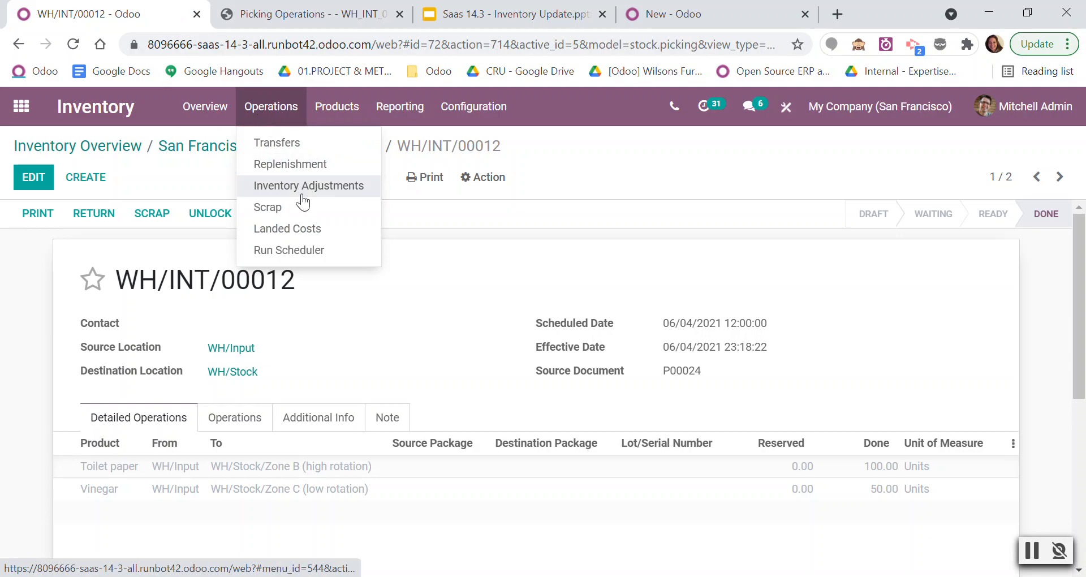
click(304, 188)
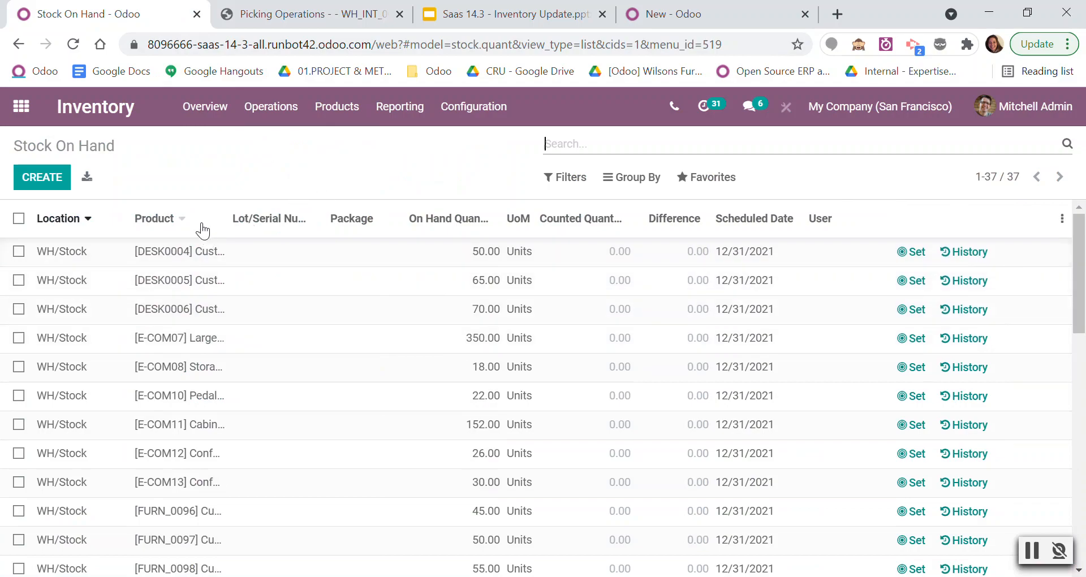
drag(227, 219, 415, 252)
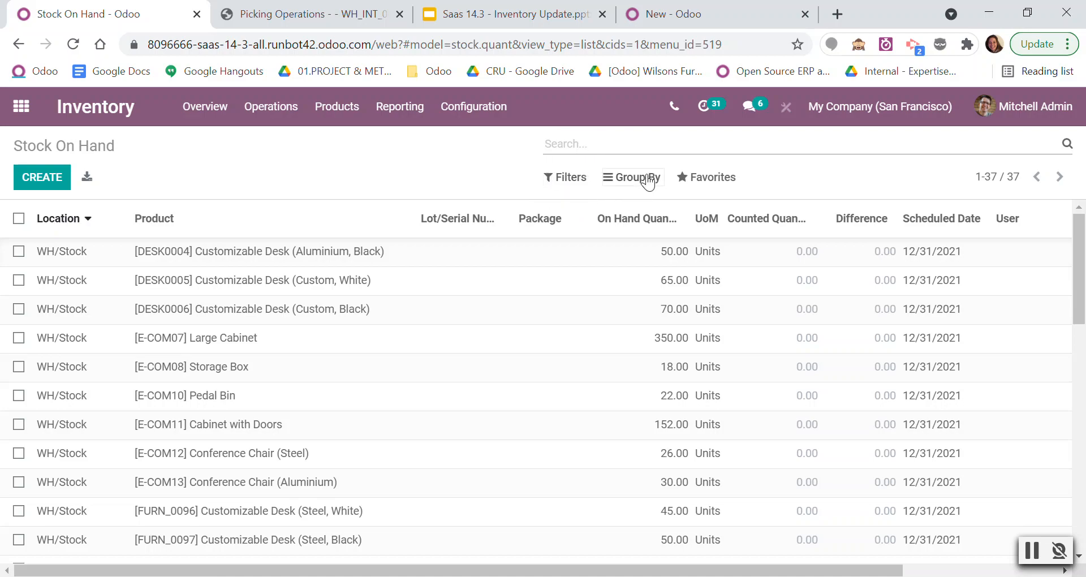
click(564, 183)
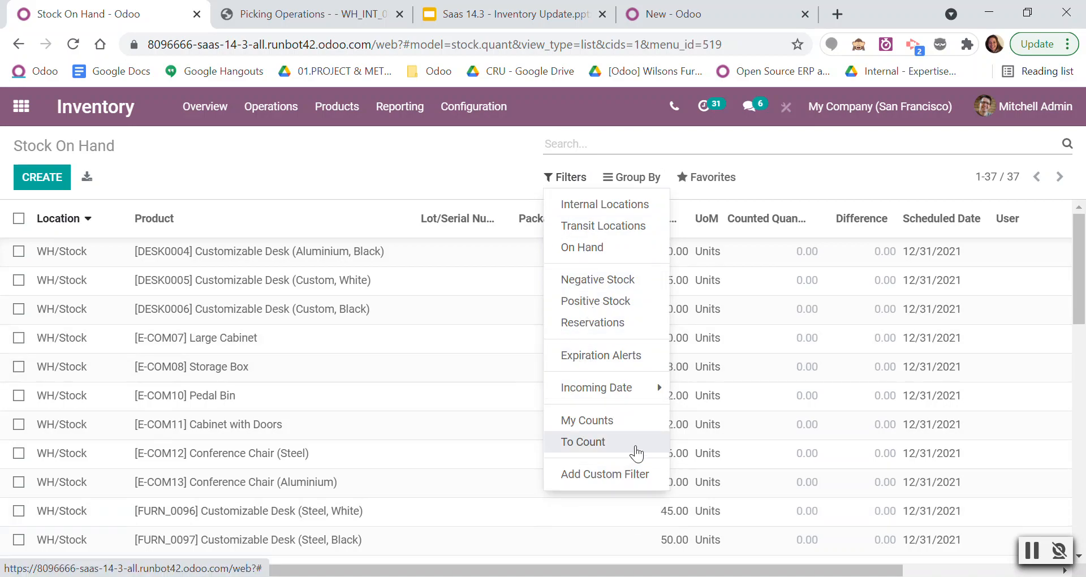
click(463, 181)
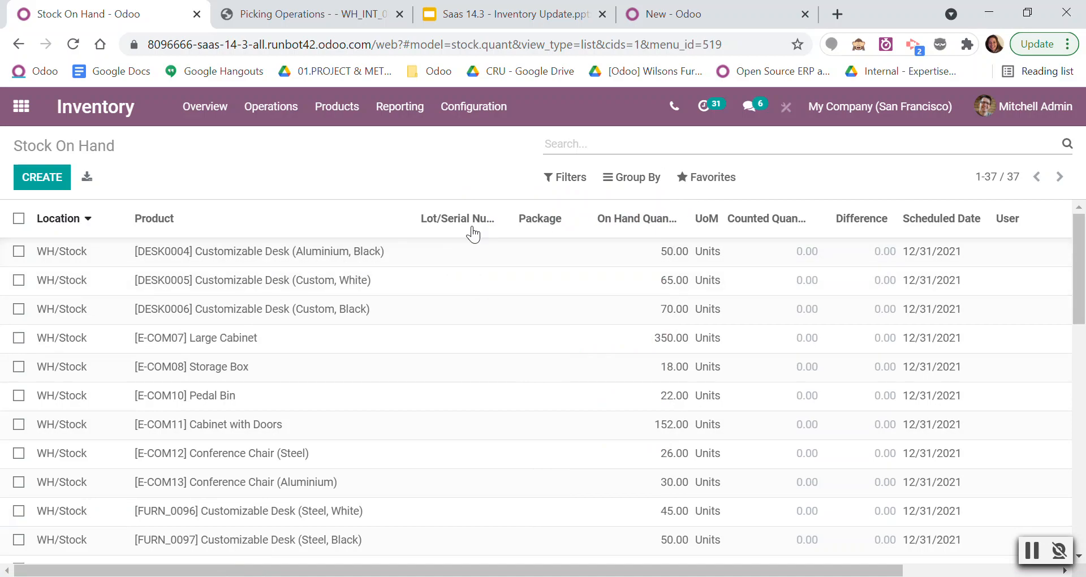
Set the counted quantity of [DESK0004] Customizable Desk to its on-hand quantity and clear that count again.
click(485, 251)
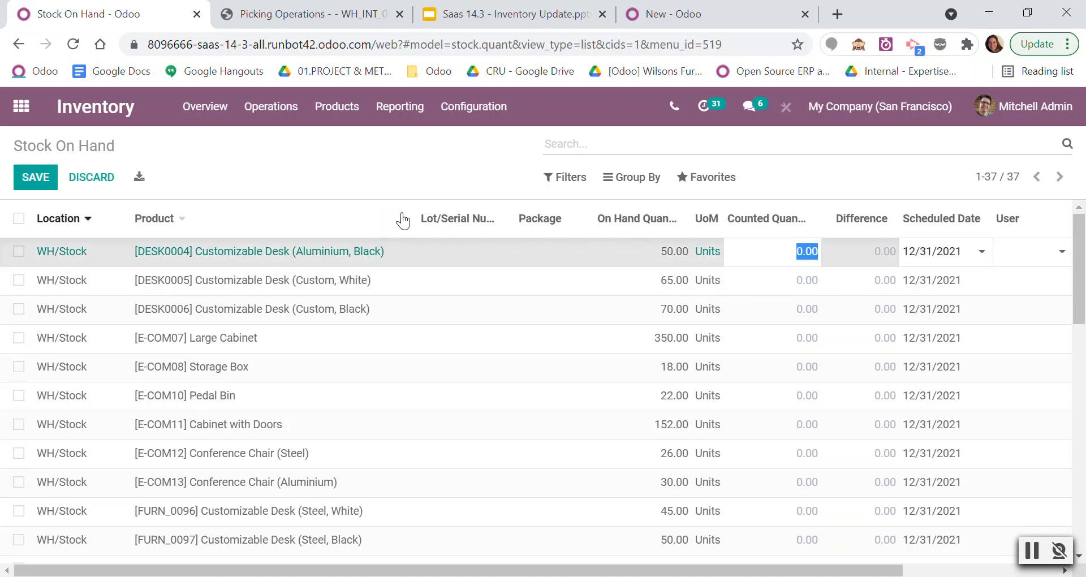
drag(412, 216, 231, 215)
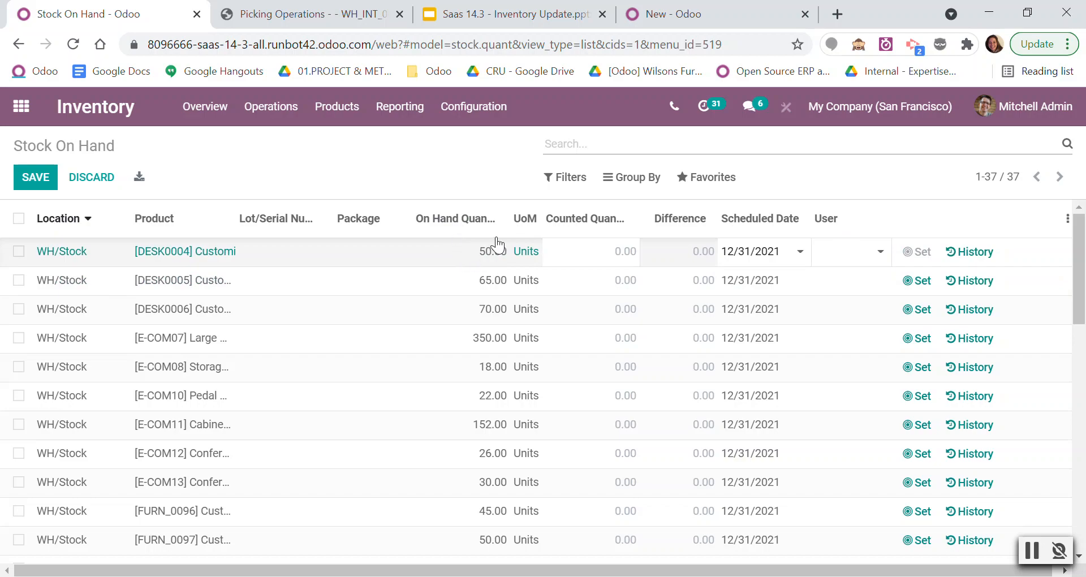
click(914, 252)
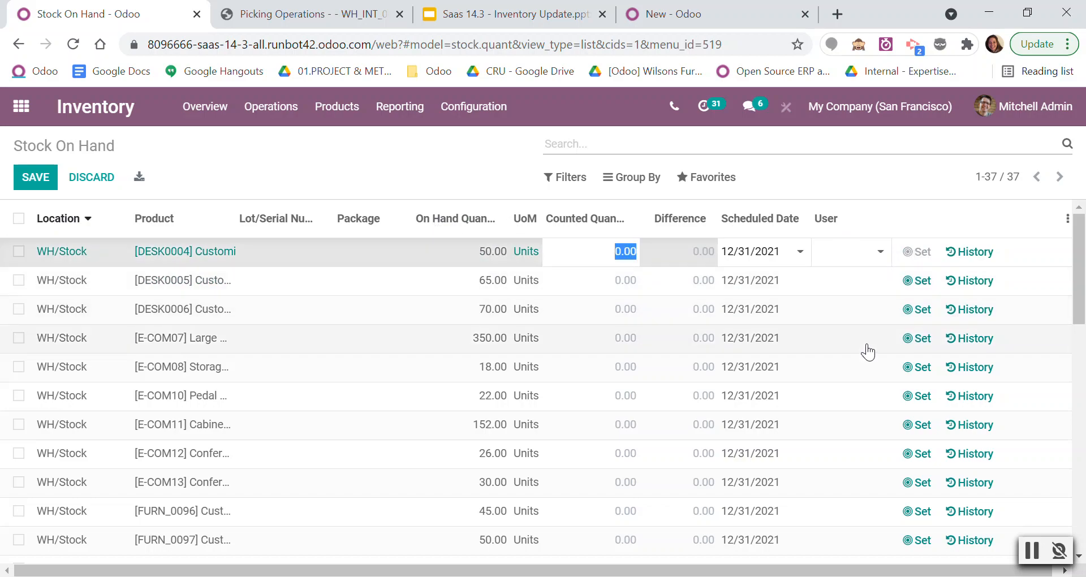
click(922, 254)
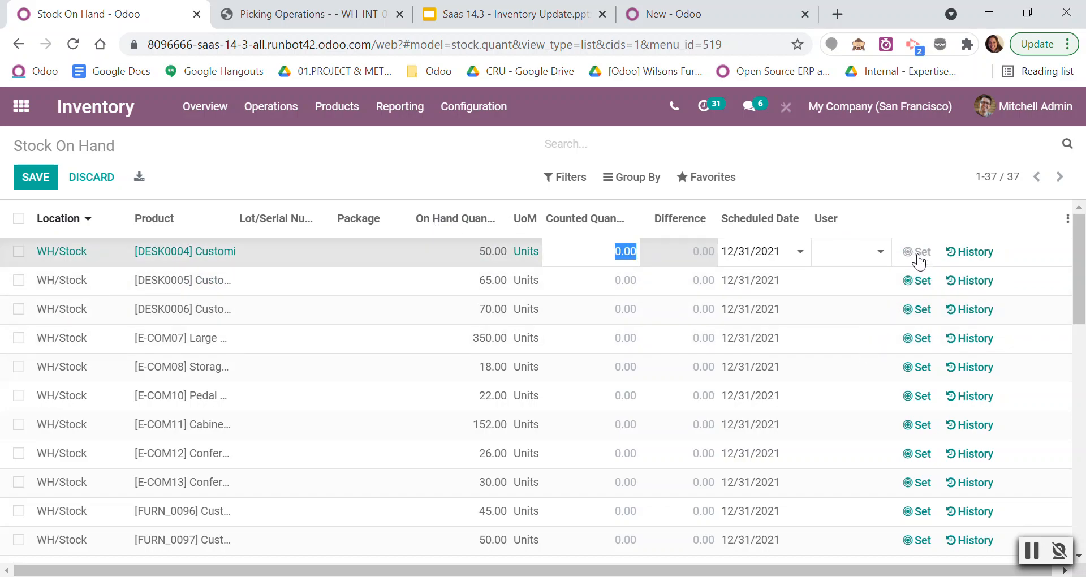
click(886, 198)
click(913, 252)
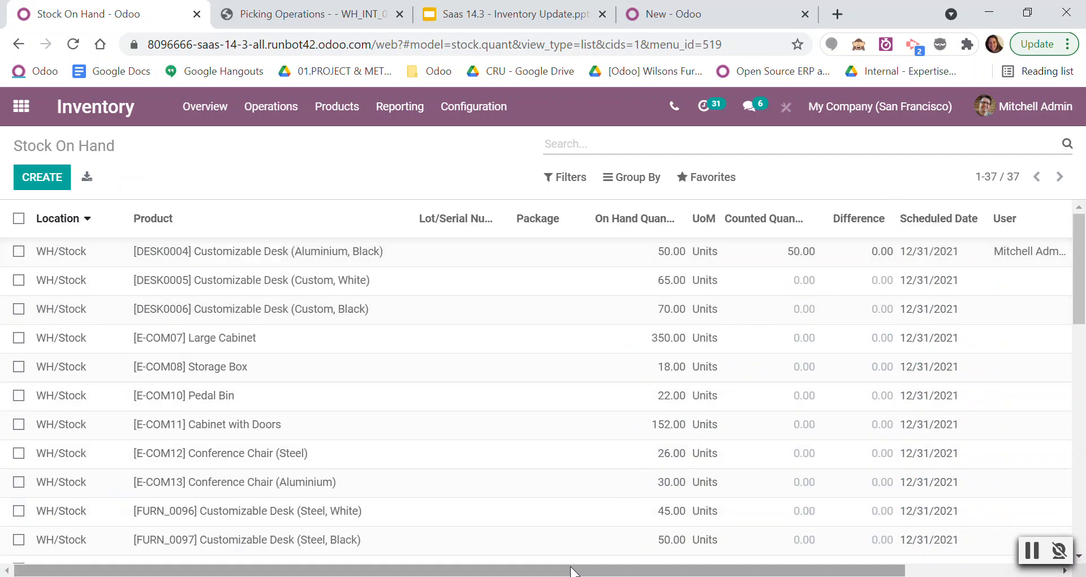
drag(575, 569, 729, 568)
click(912, 252)
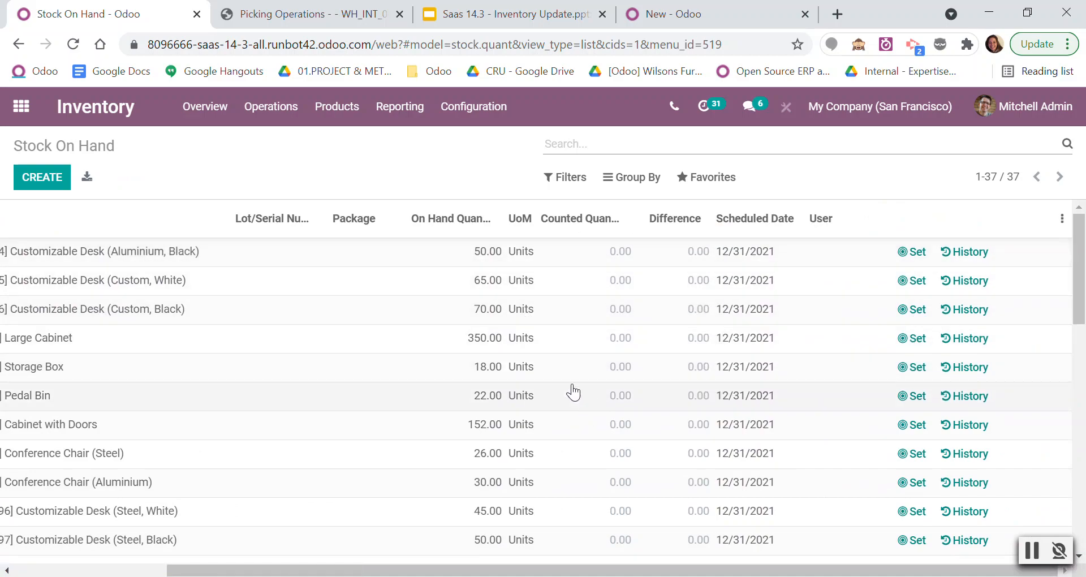
Reduce the browser zoom to 80% and widen the Product column to fit the full product names.
drag(639, 569, 536, 564)
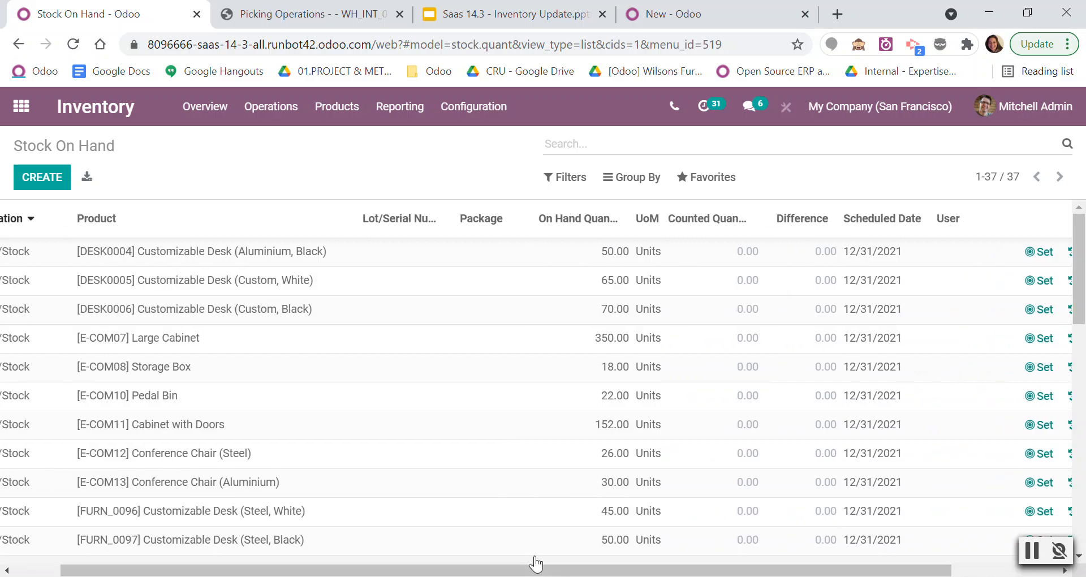
click(1068, 44)
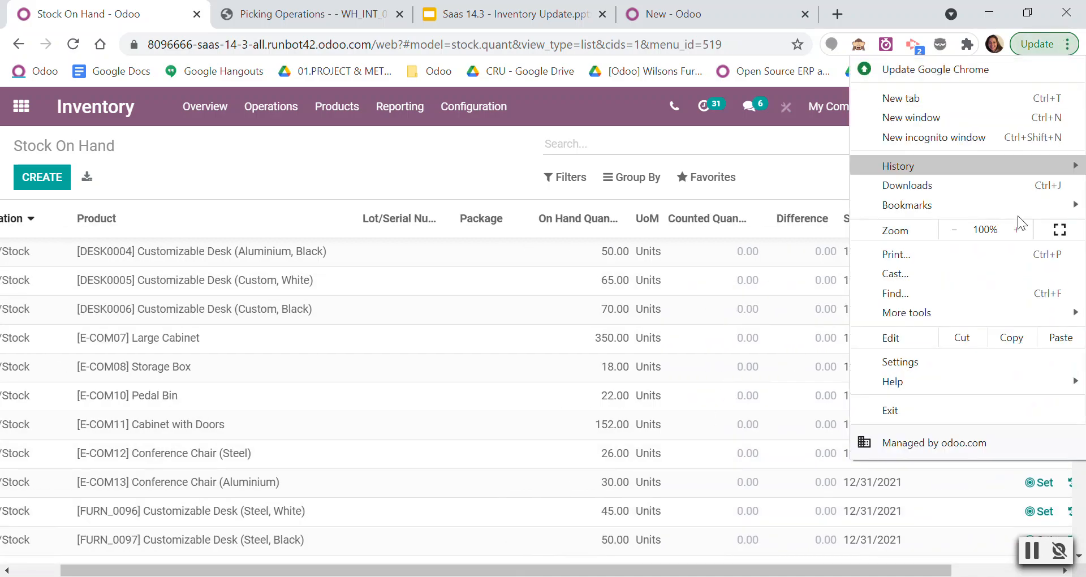
click(955, 229)
click(955, 229)
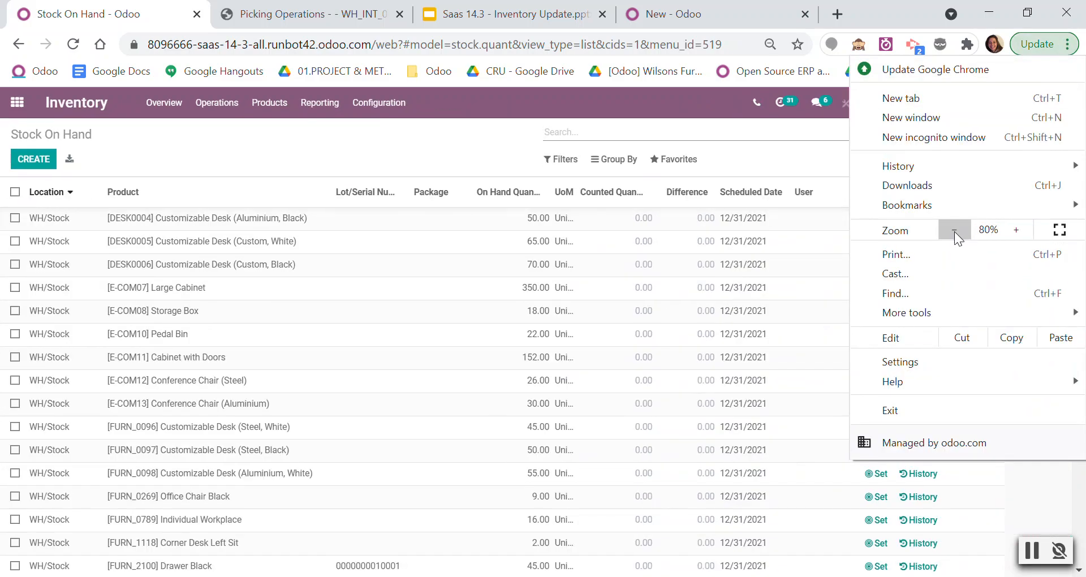
click(469, 155)
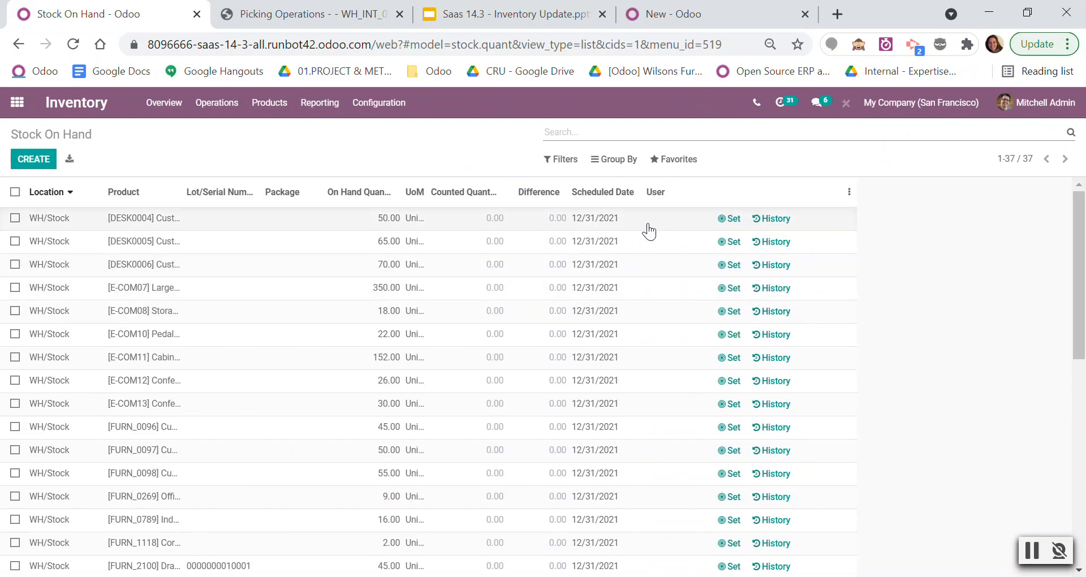
drag(180, 191, 342, 199)
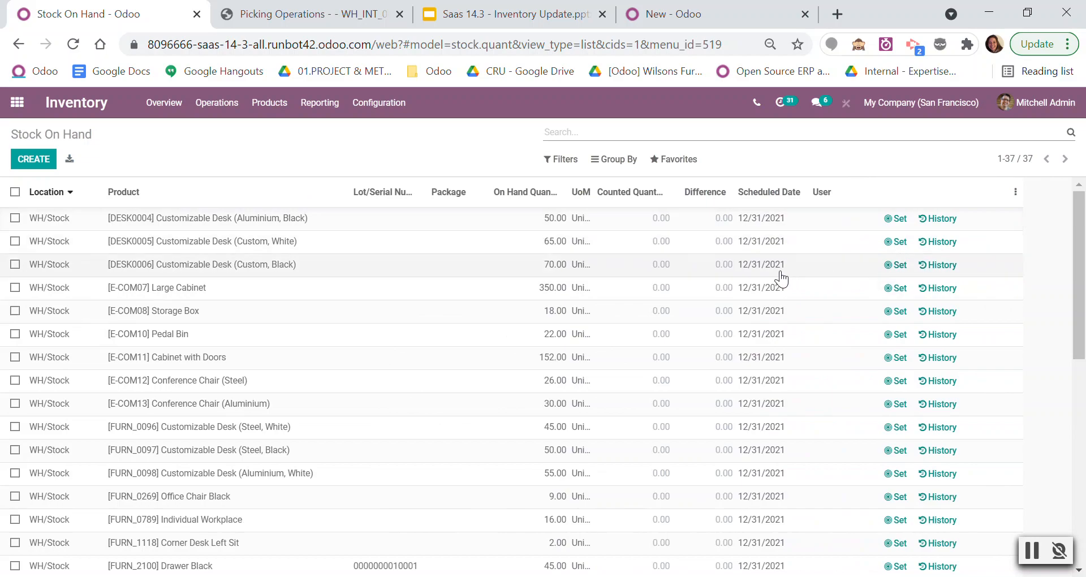
View the adjustment history of [E-COM07] Large Cabinet and return to the stock list.
click(940, 290)
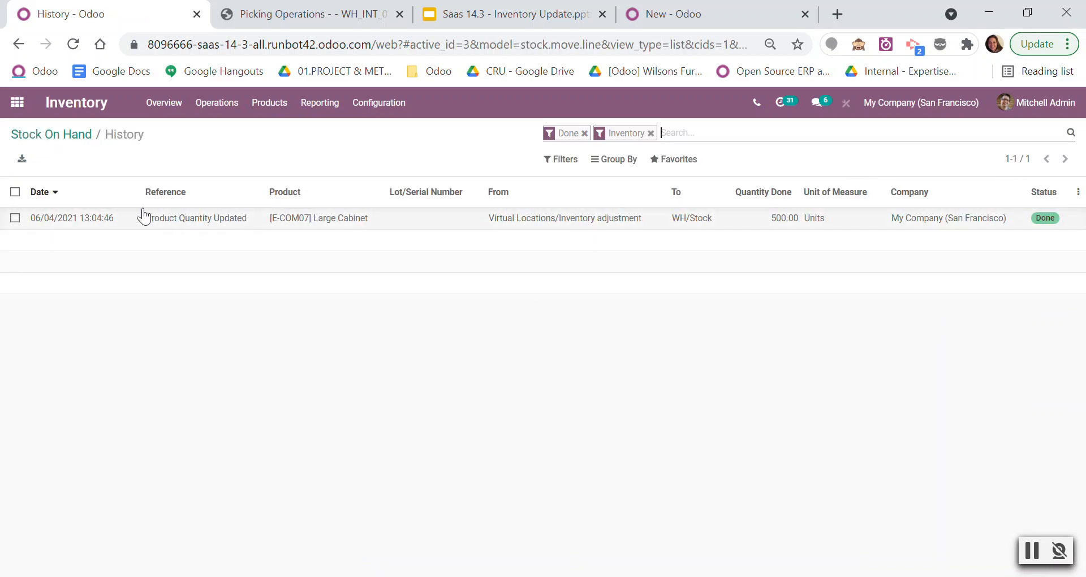
click(81, 141)
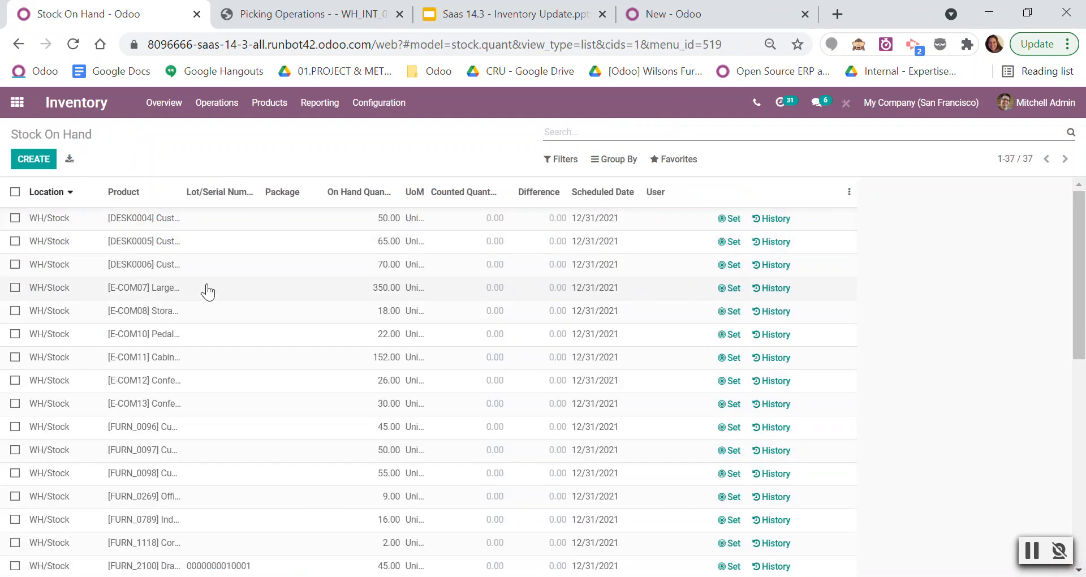
Select the first three Customizable Desk lines to check the bulk actions, and clear the selection.
click(15, 218)
click(16, 242)
click(15, 264)
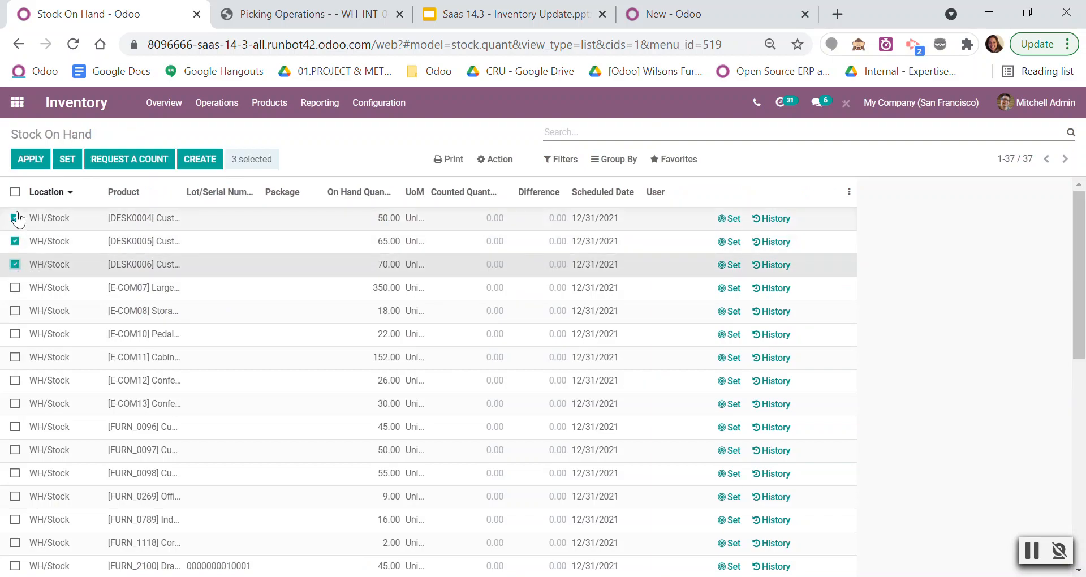
click(16, 192)
click(15, 192)
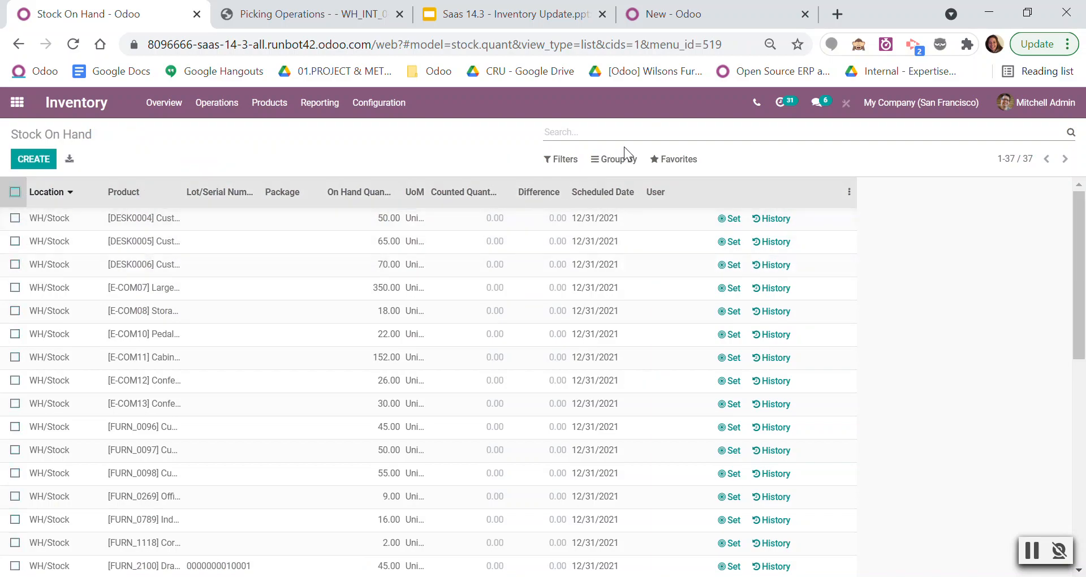
Group the stock lines by location, expand WH/Stock and select all of its product lines.
click(622, 159)
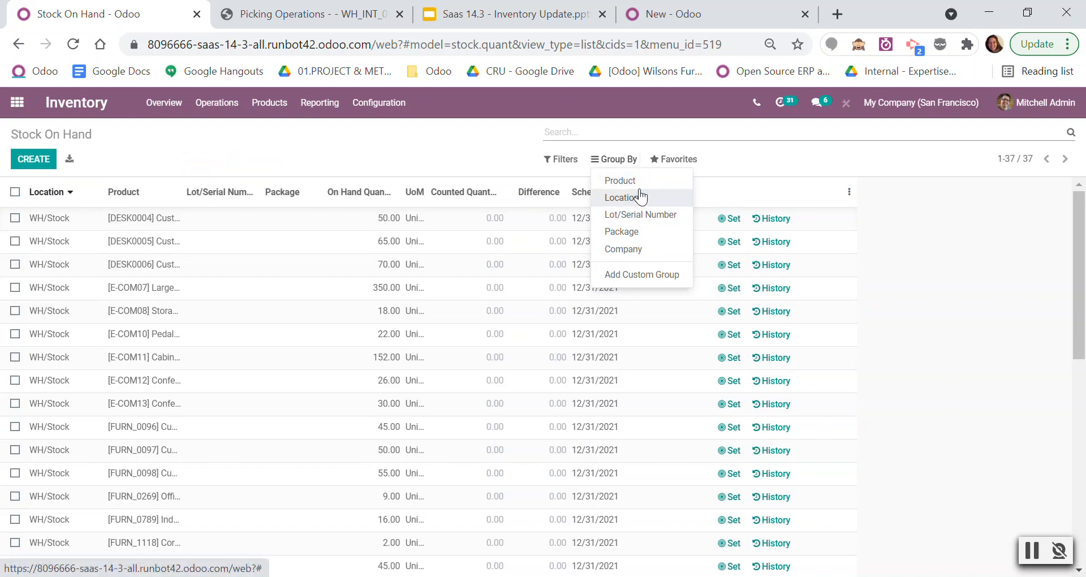
click(621, 198)
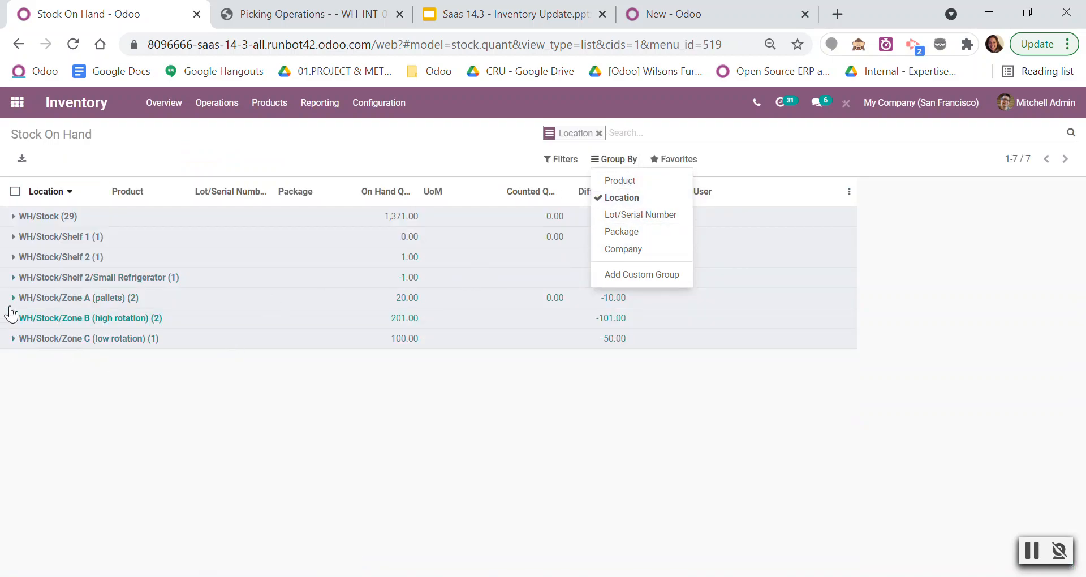
click(14, 217)
click(15, 191)
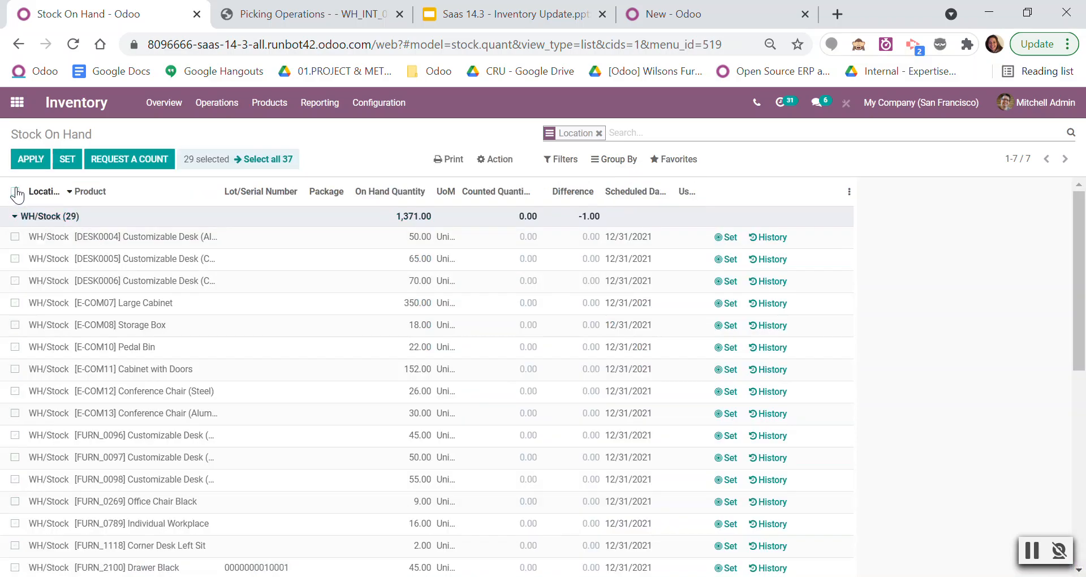
scroll(255, 347, down, 7)
scroll(254, 353, up, 4)
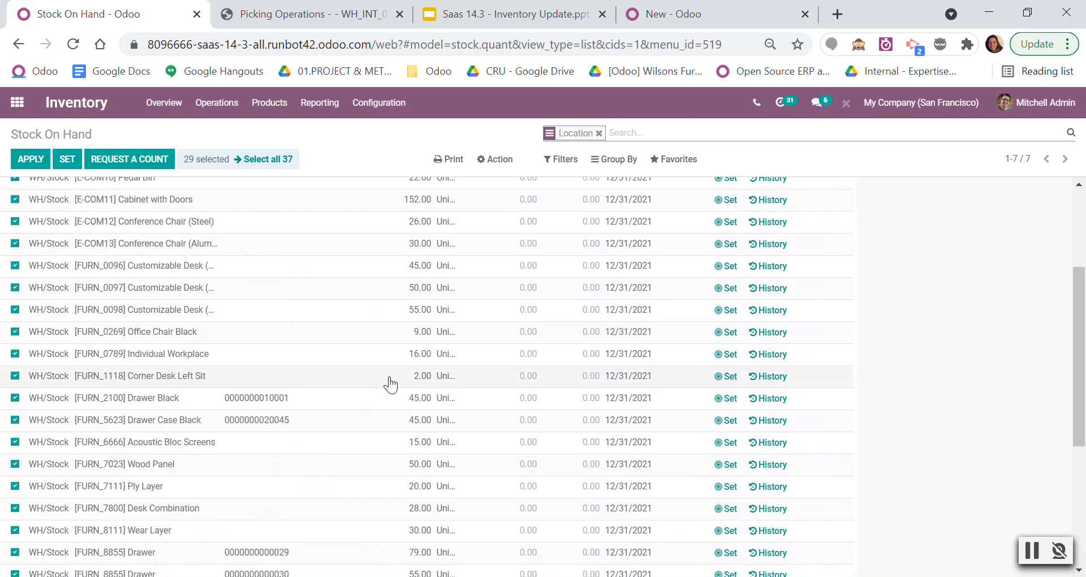
scroll(386, 386, up, 3)
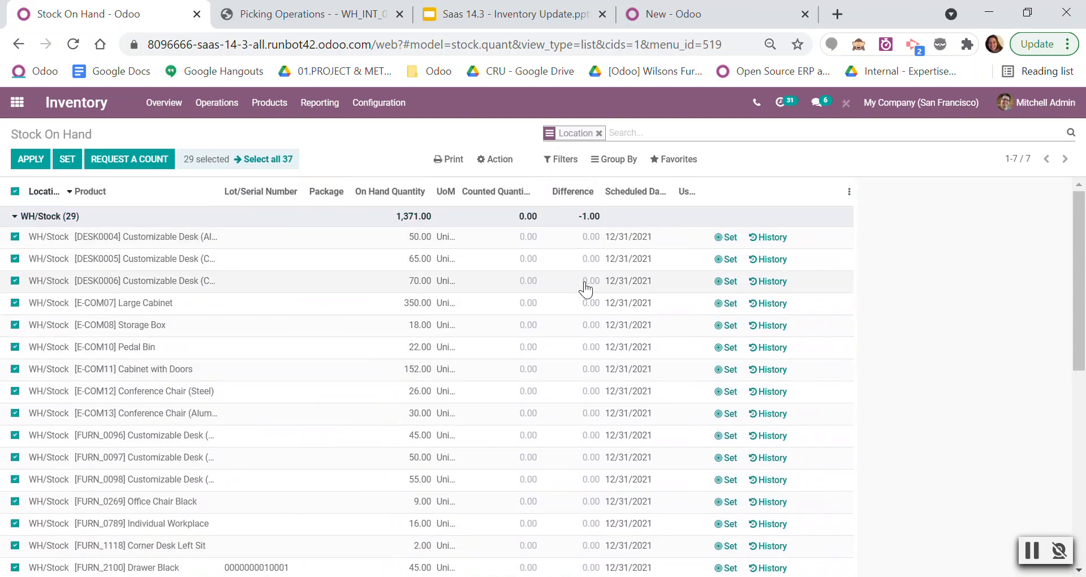
Request a count for the selected WH/Stock lines with inventory and accounting dates of 06/17/2021, assigned to the first listed user.
click(130, 159)
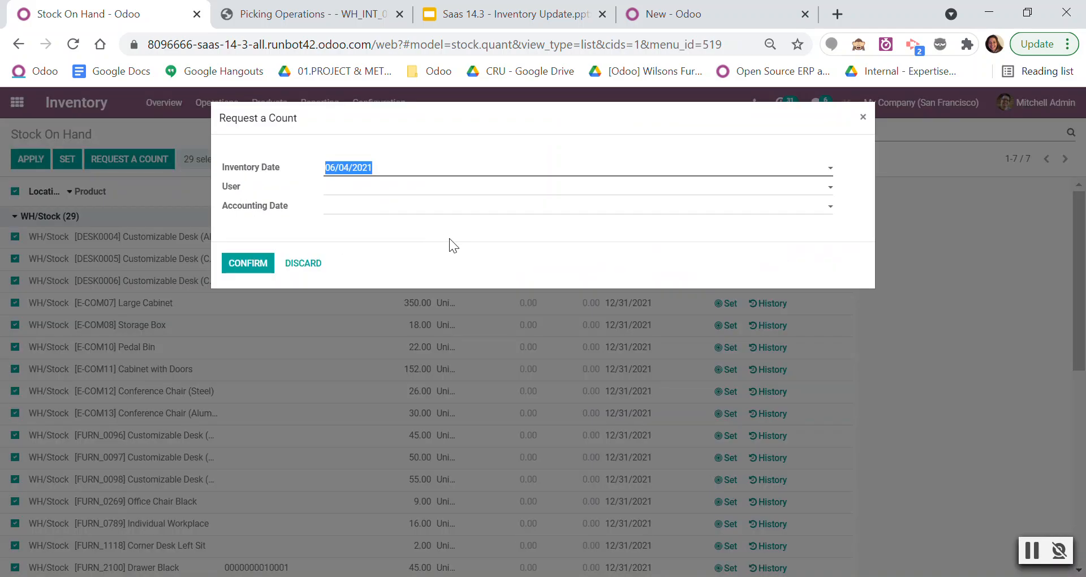
click(399, 192)
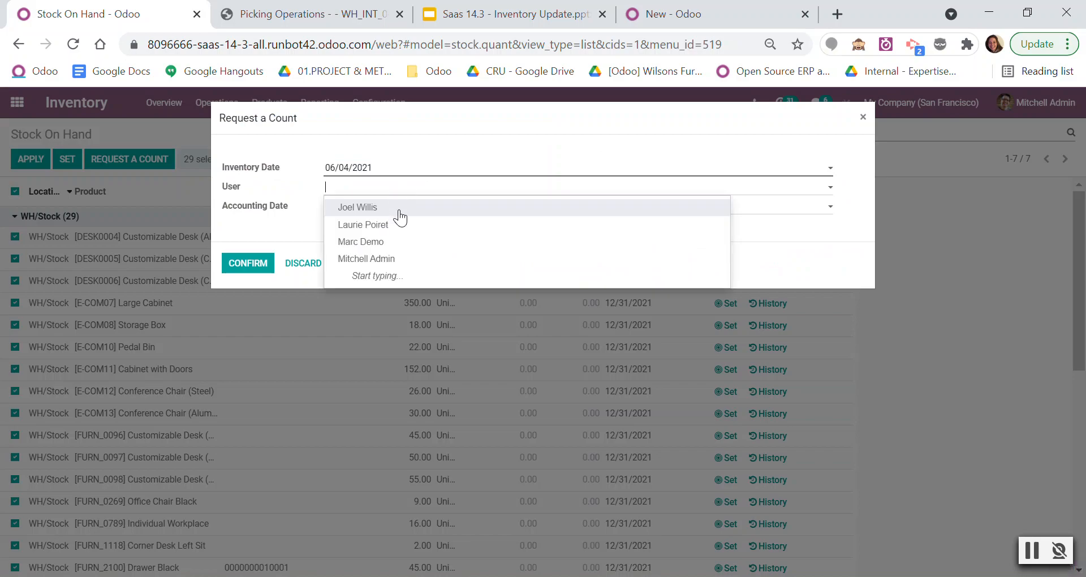
click(399, 209)
click(379, 211)
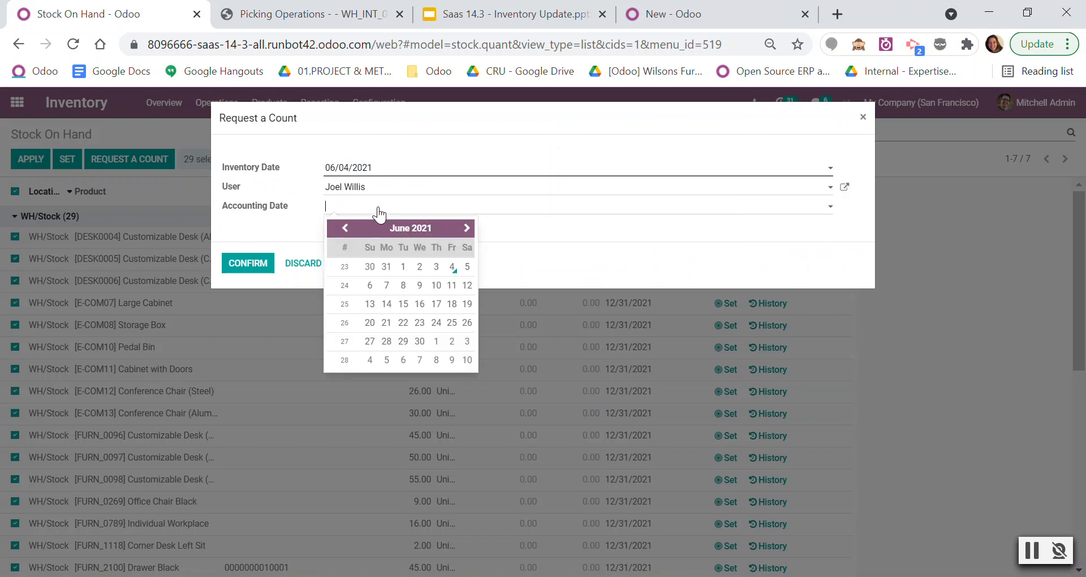
click(419, 304)
click(408, 170)
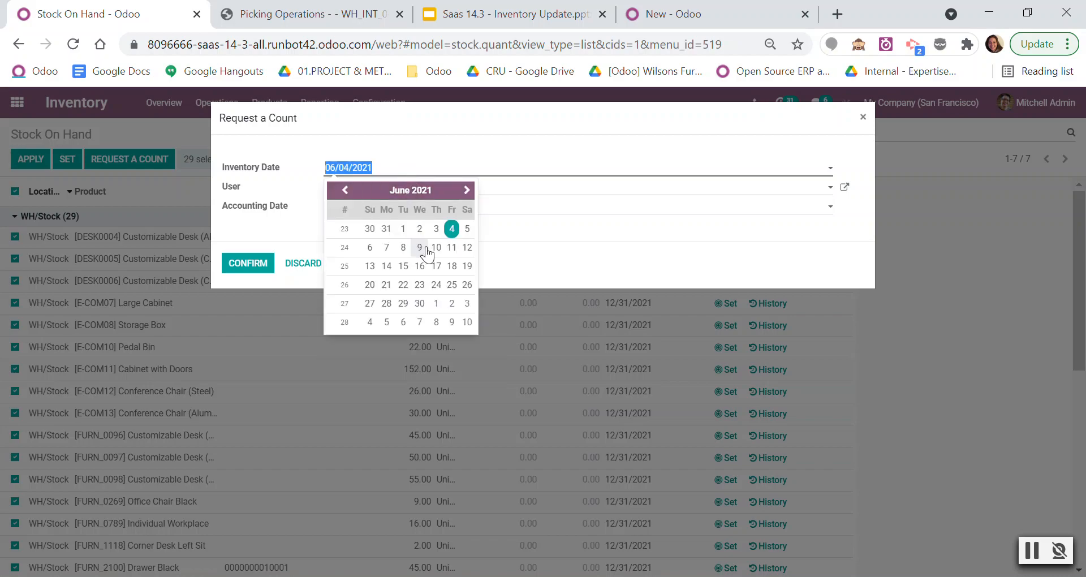
click(436, 266)
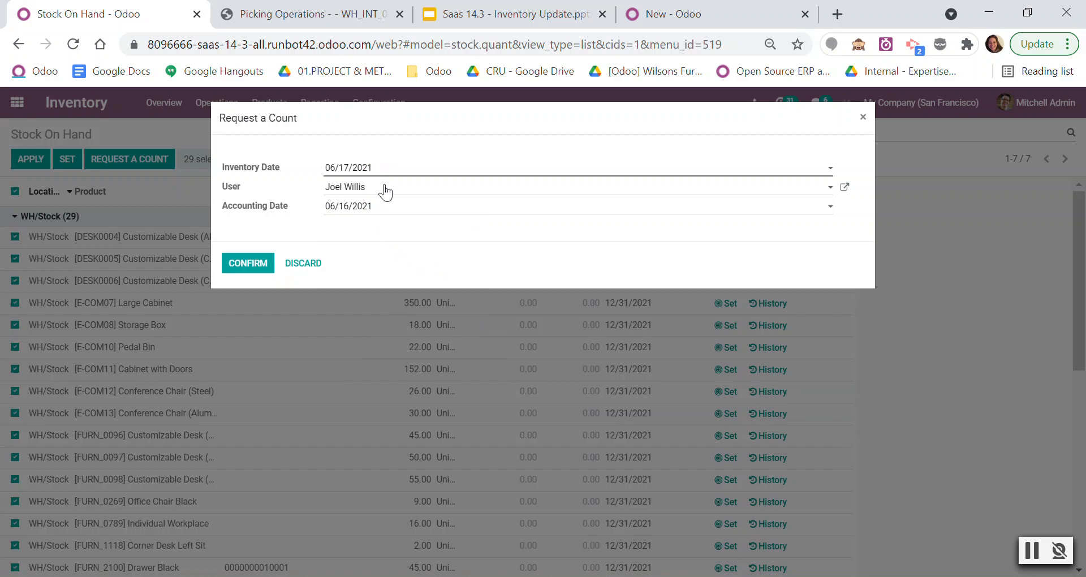
click(378, 211)
click(436, 304)
click(247, 263)
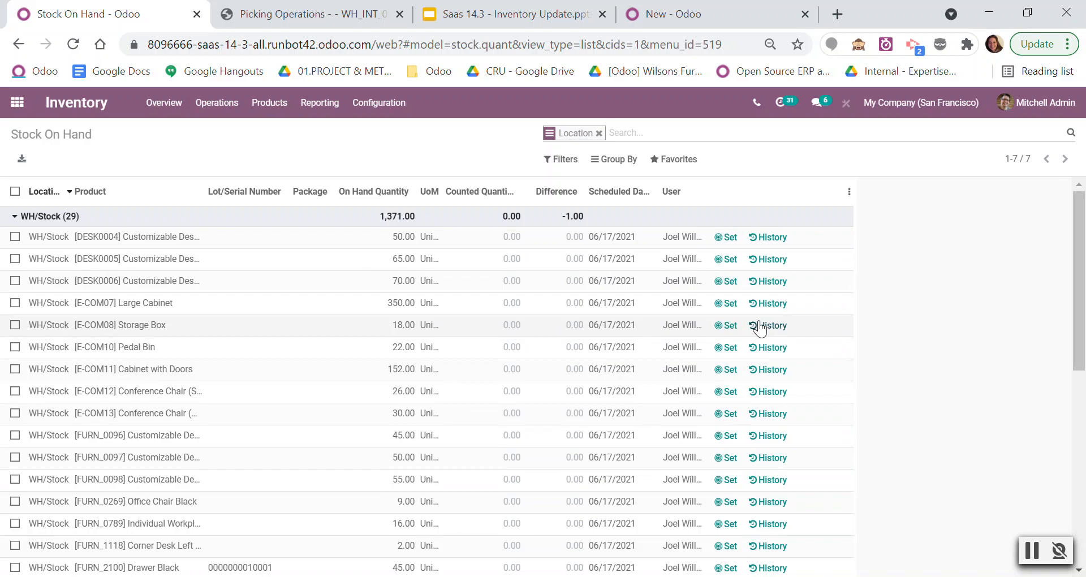
Switch to the Odoo 14.0 database, discard the unsaved inventory adjustment and open the Sales quotations.
click(732, 13)
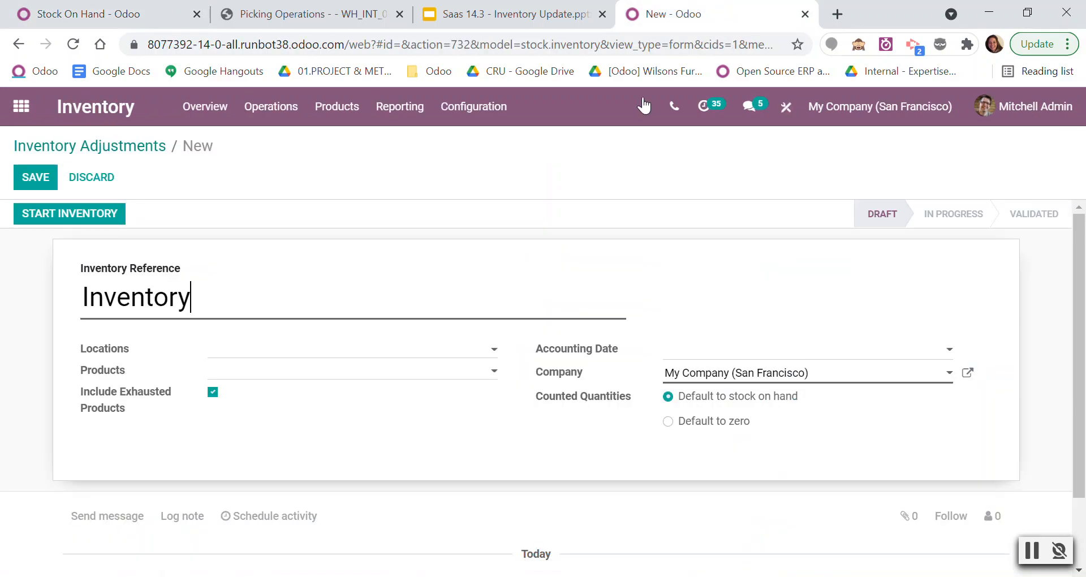
click(21, 107)
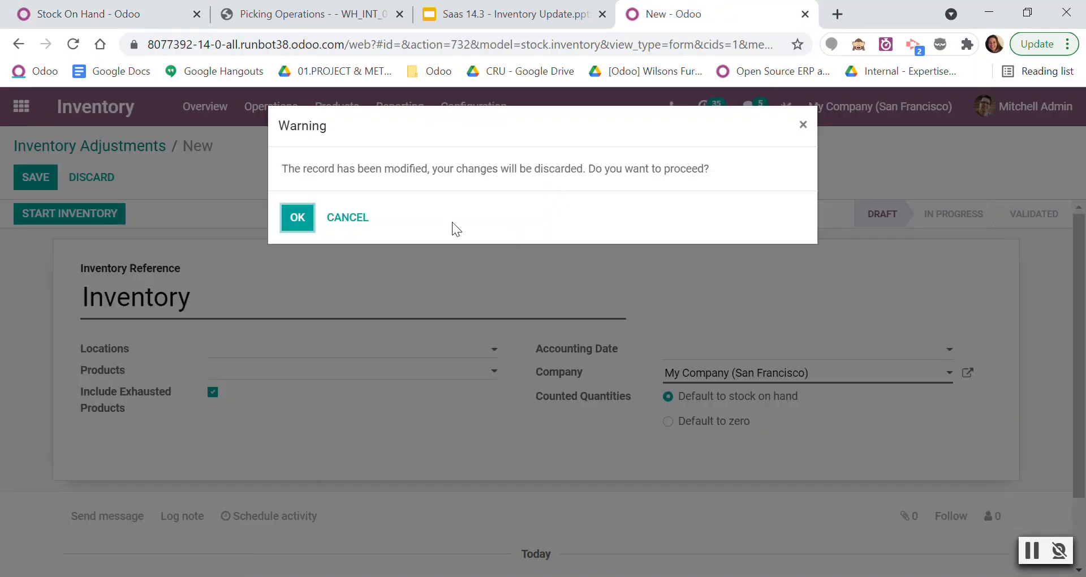
click(286, 216)
click(807, 358)
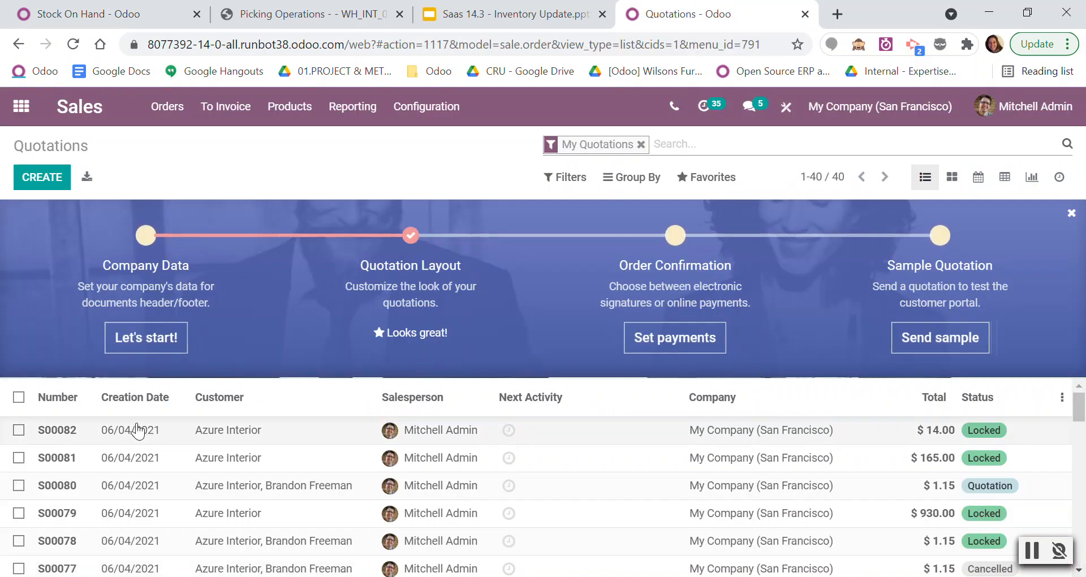
Create a quotation for Azure Interior with one [FURN_6666] Acoustic Bloc Screens and confirm it.
click(42, 177)
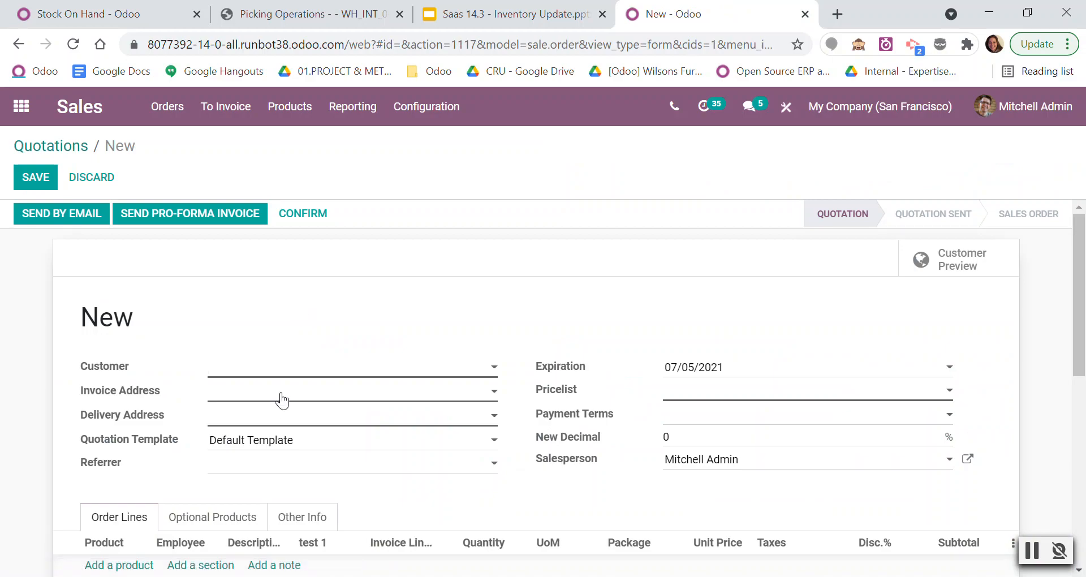
click(283, 368)
click(289, 190)
scroll(308, 320, down, 3)
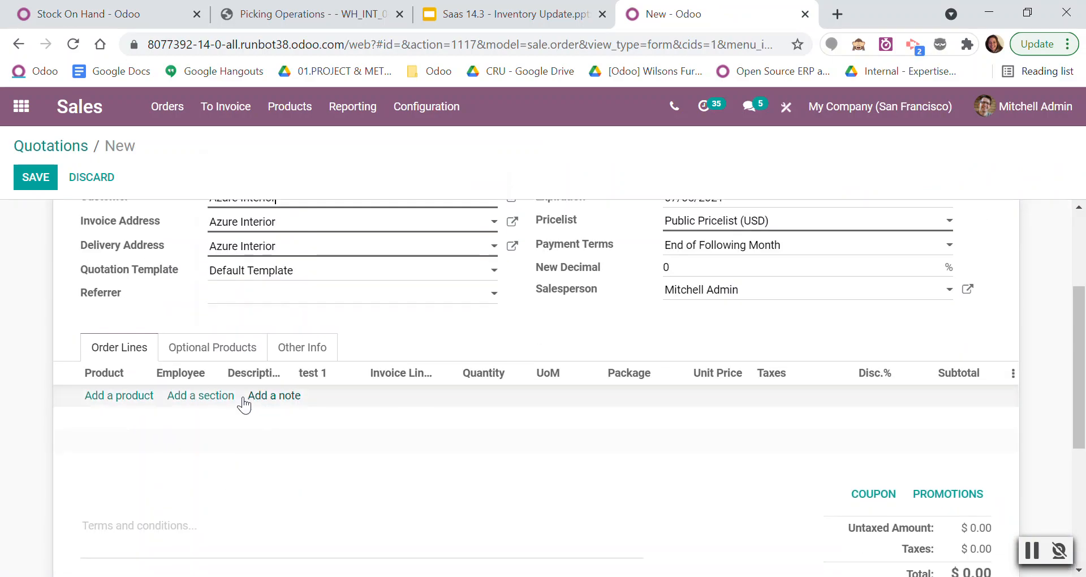
click(121, 395)
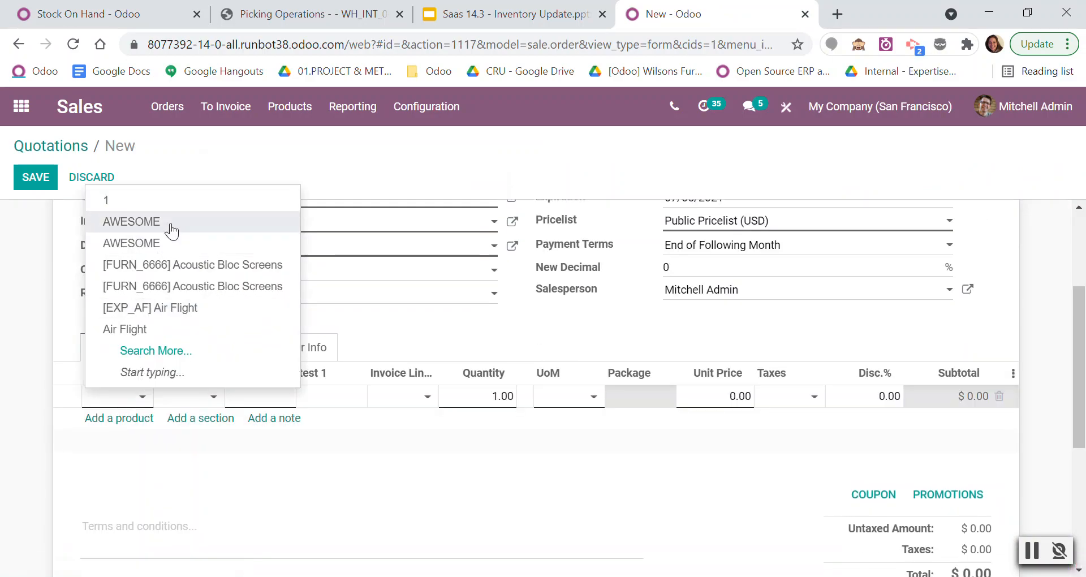
click(204, 285)
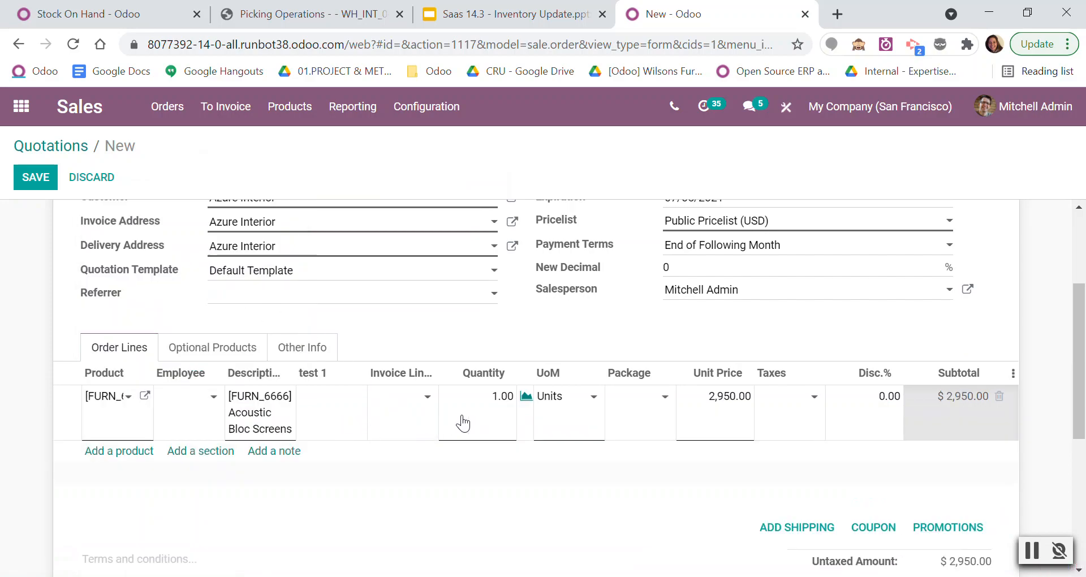
scroll(350, 386, up, 3)
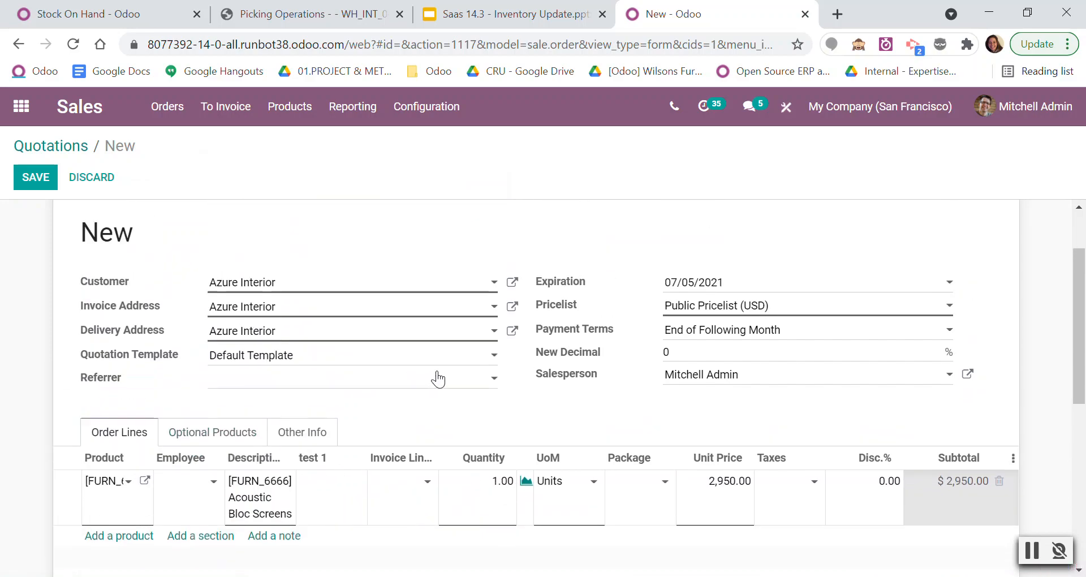
click(303, 213)
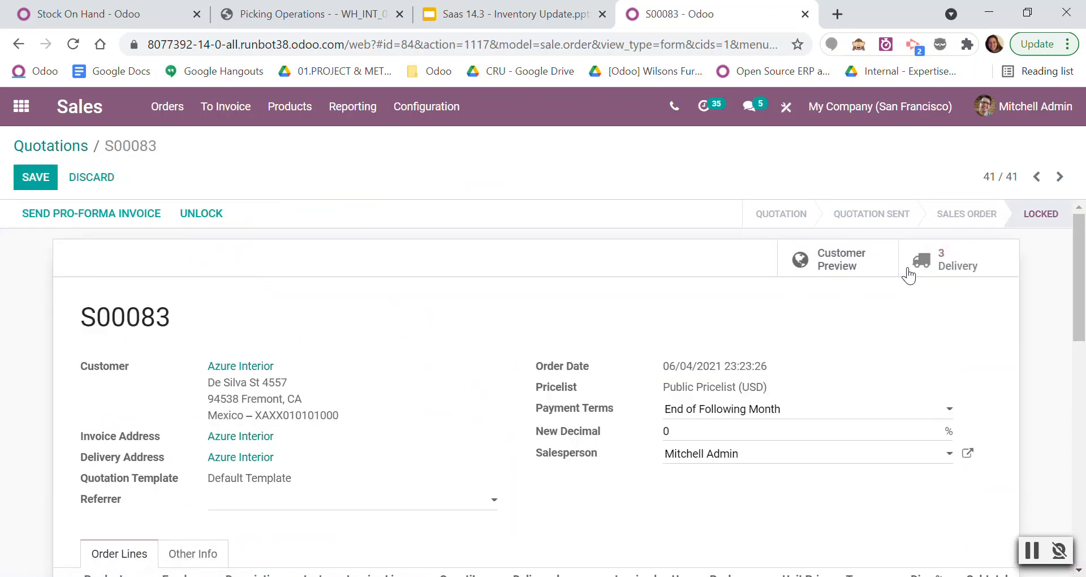
View the order's delivery transfers, look at the picking from WH/Stock and return to the sales order.
click(944, 259)
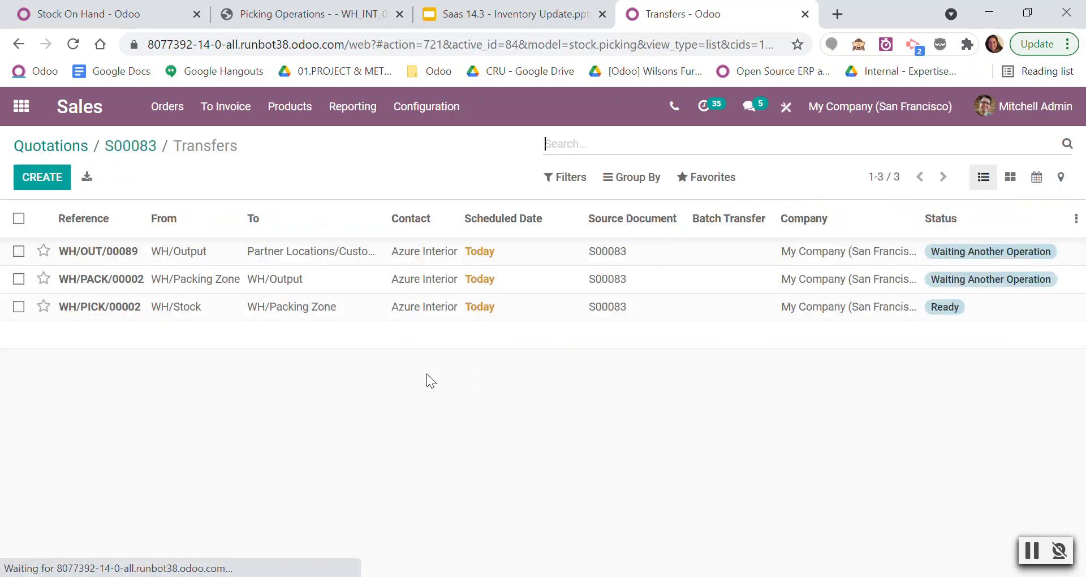
click(225, 316)
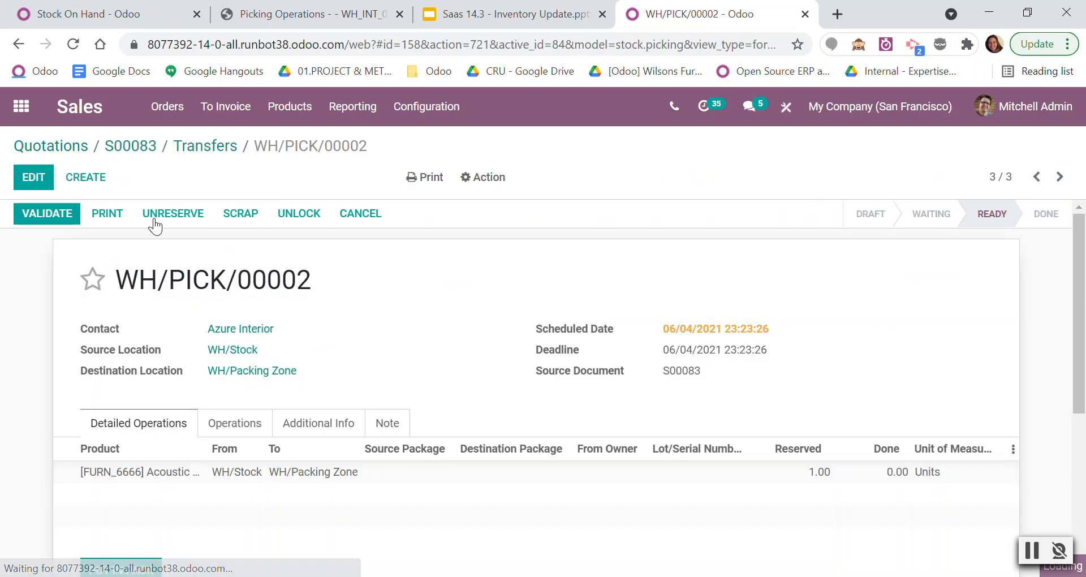
click(141, 147)
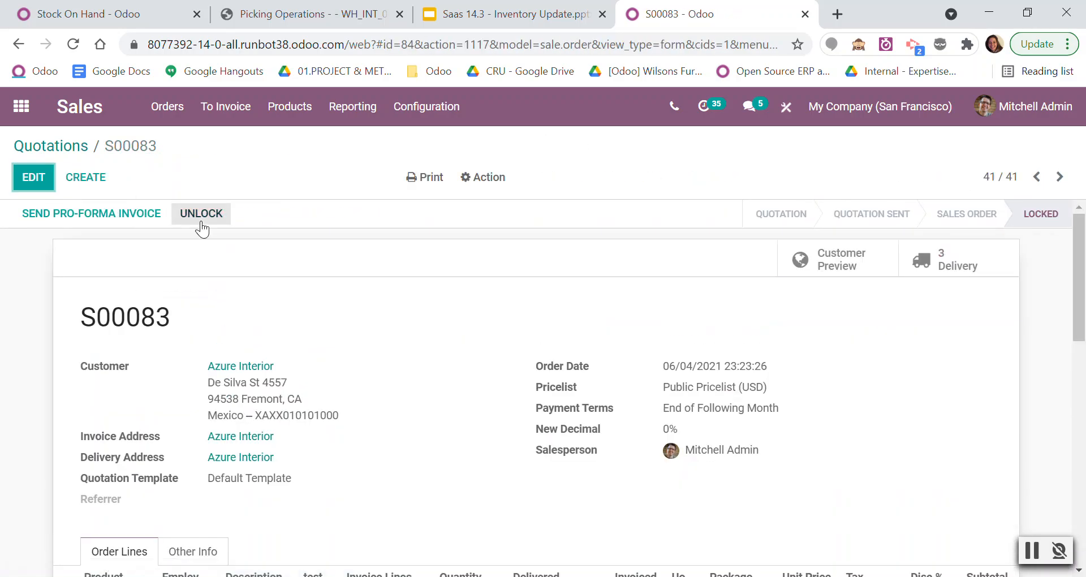
Create another quotation for Azure Interior and add one [FURN_6666] Acoustic Bloc Screens line.
click(88, 183)
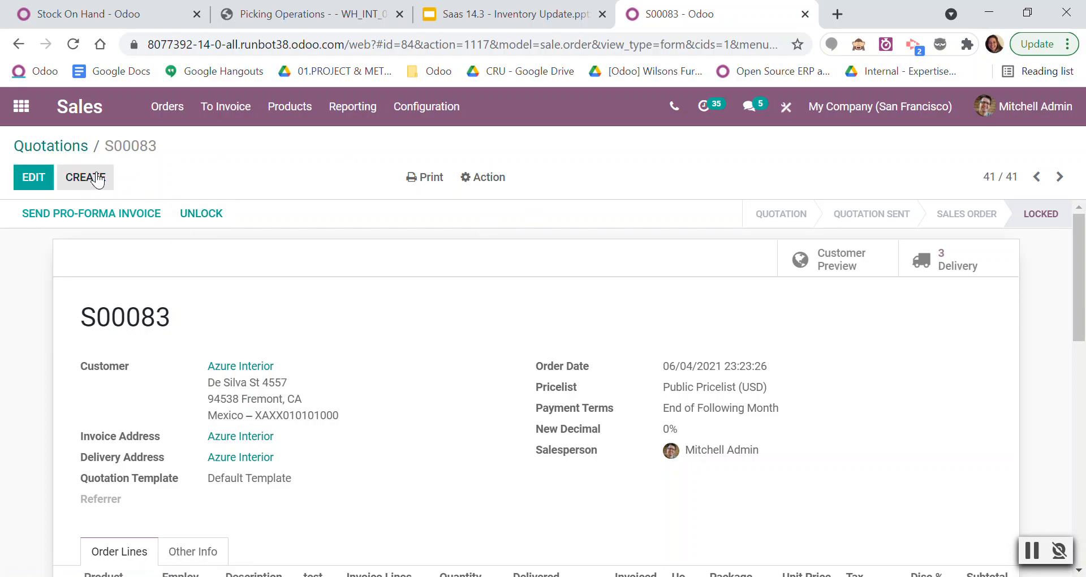
click(284, 407)
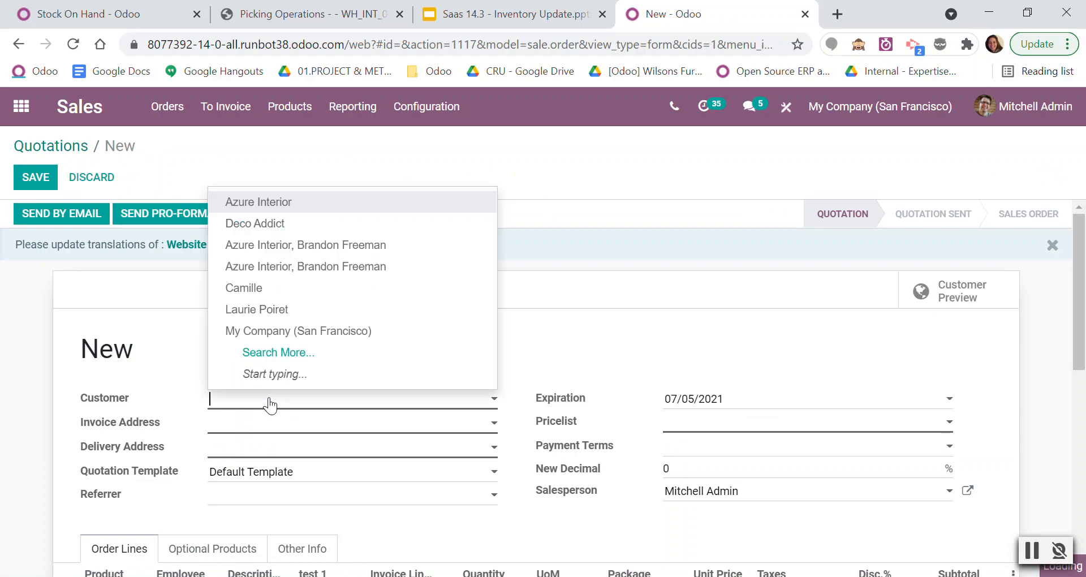
scroll(116, 413, down, 5)
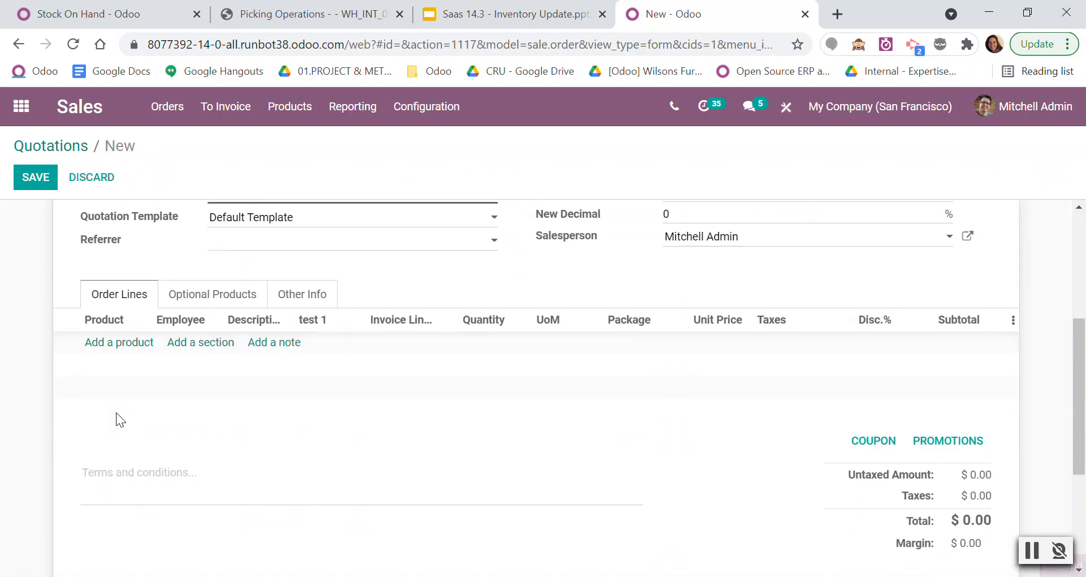
click(116, 343)
click(118, 344)
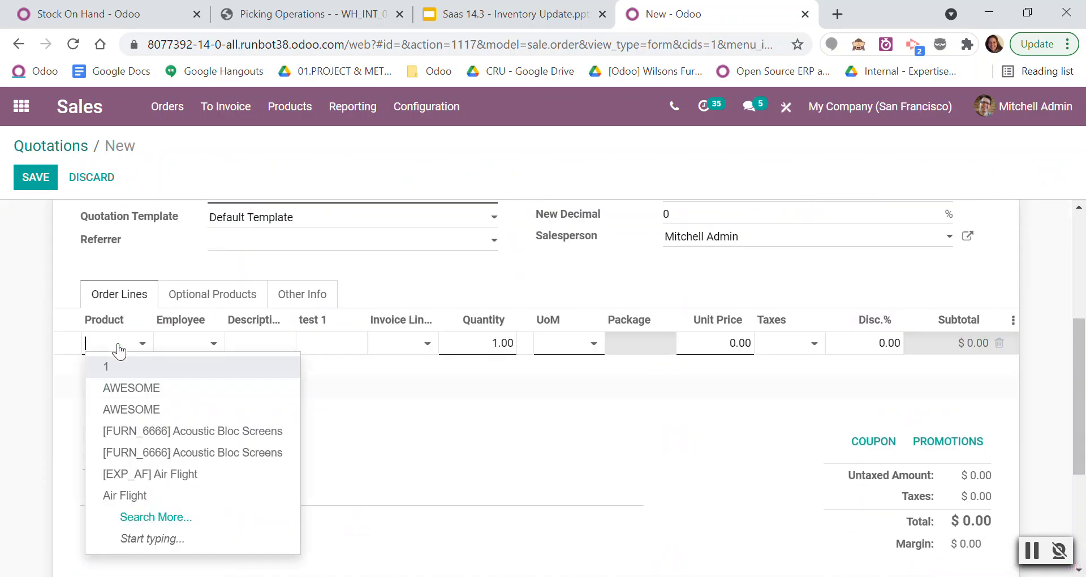
click(148, 431)
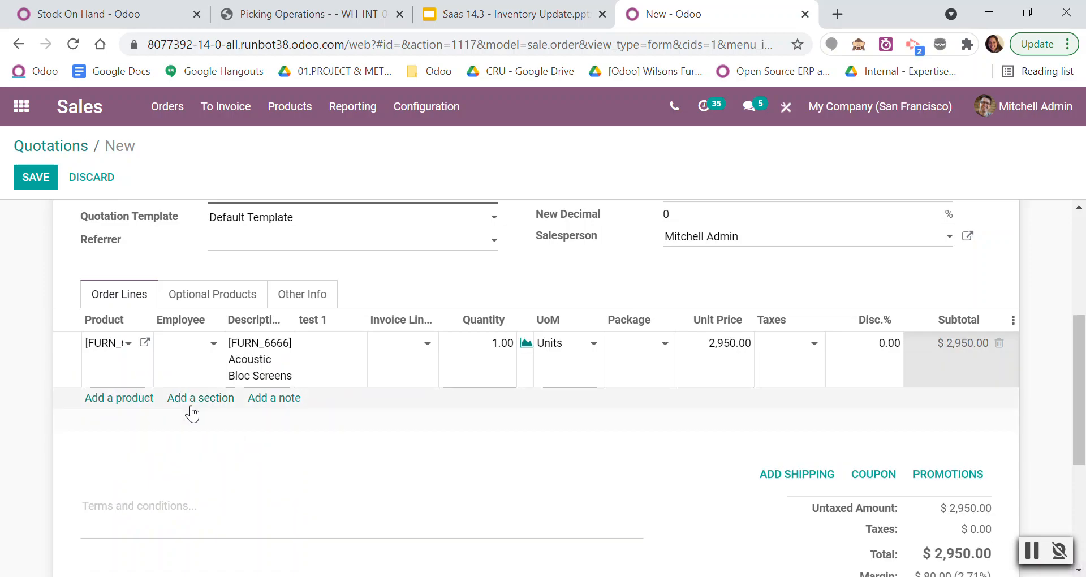
Add DHL USA as the quotation's shipping method and confirm the order.
click(778, 482)
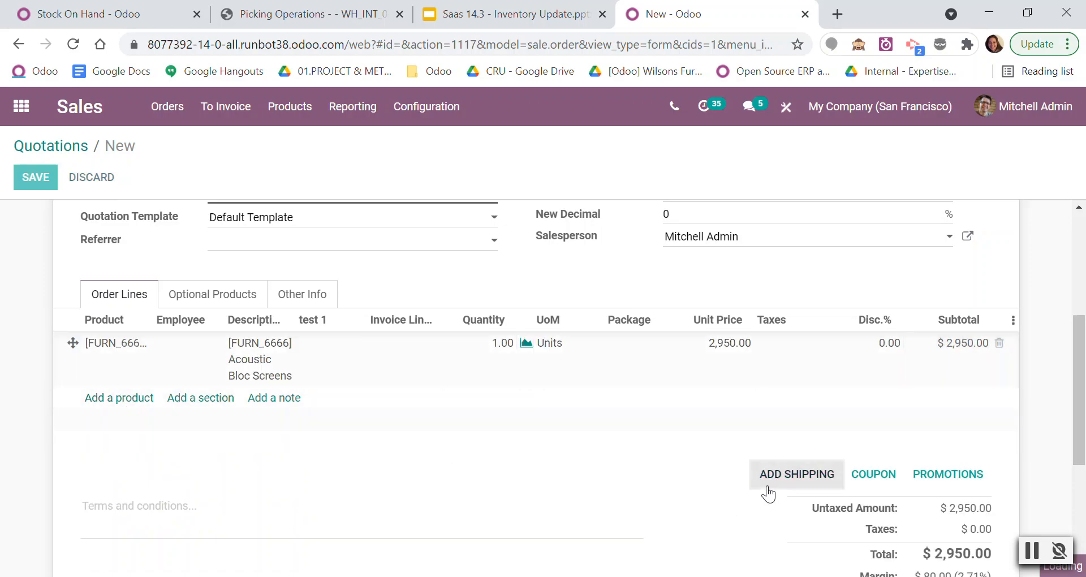
click(419, 205)
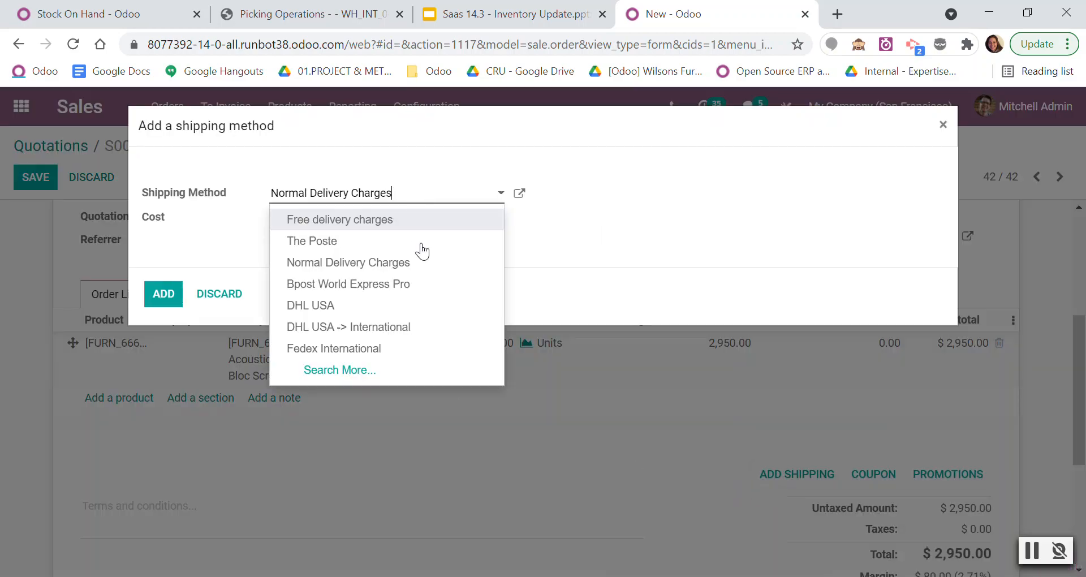
click(404, 306)
click(152, 296)
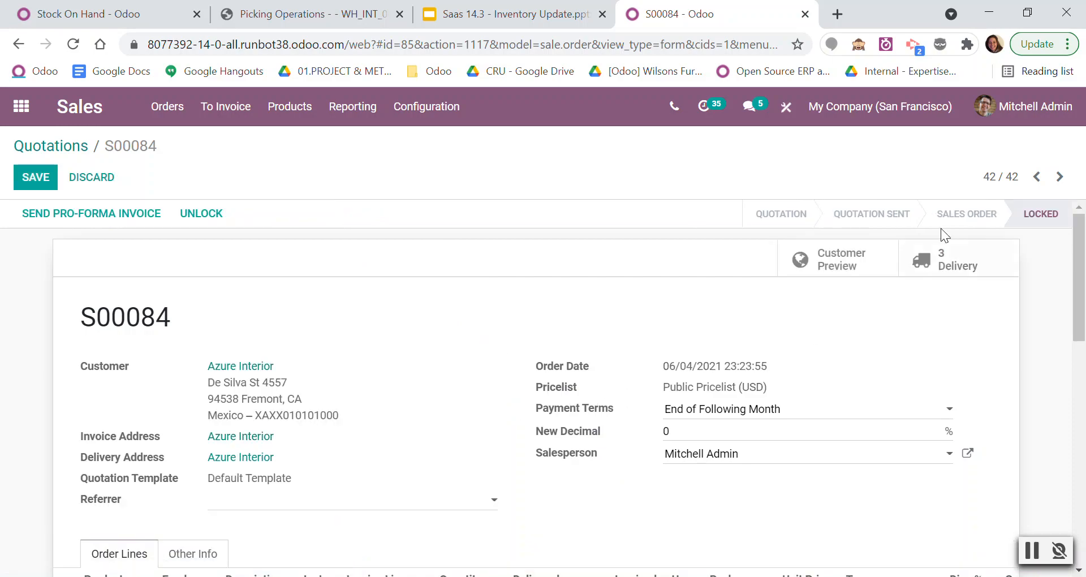
Check the shipping information on the new order's pick transfer from WH/Stock to WH/Packing Zone.
click(945, 264)
click(201, 313)
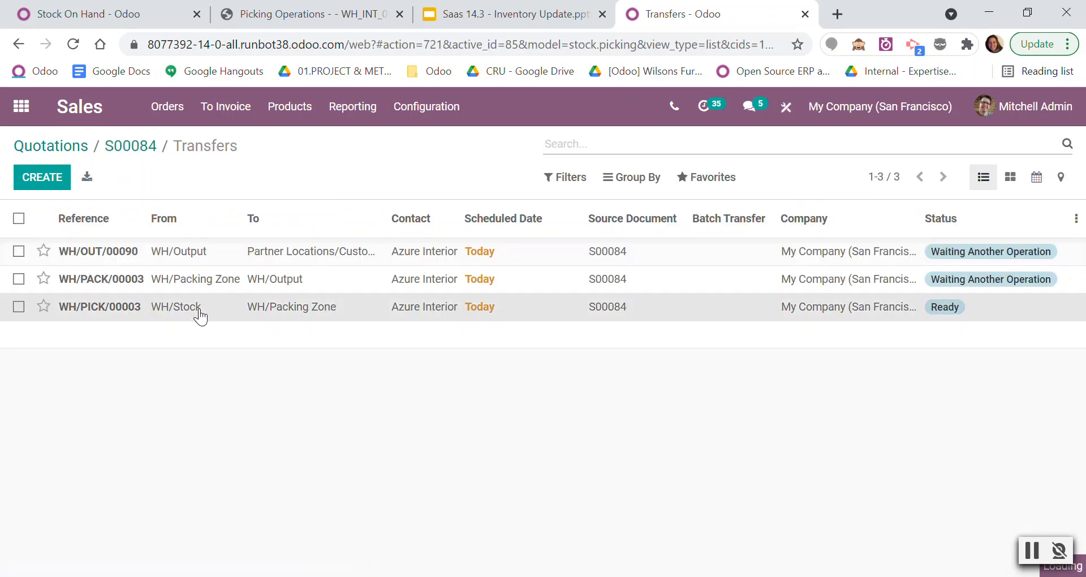
scroll(303, 312, down, 2)
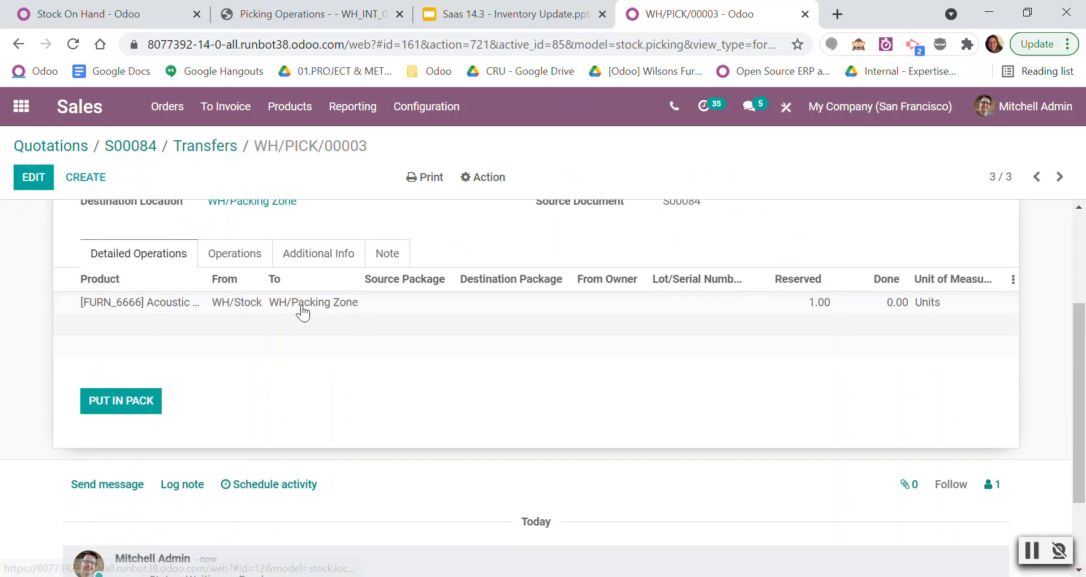
click(315, 255)
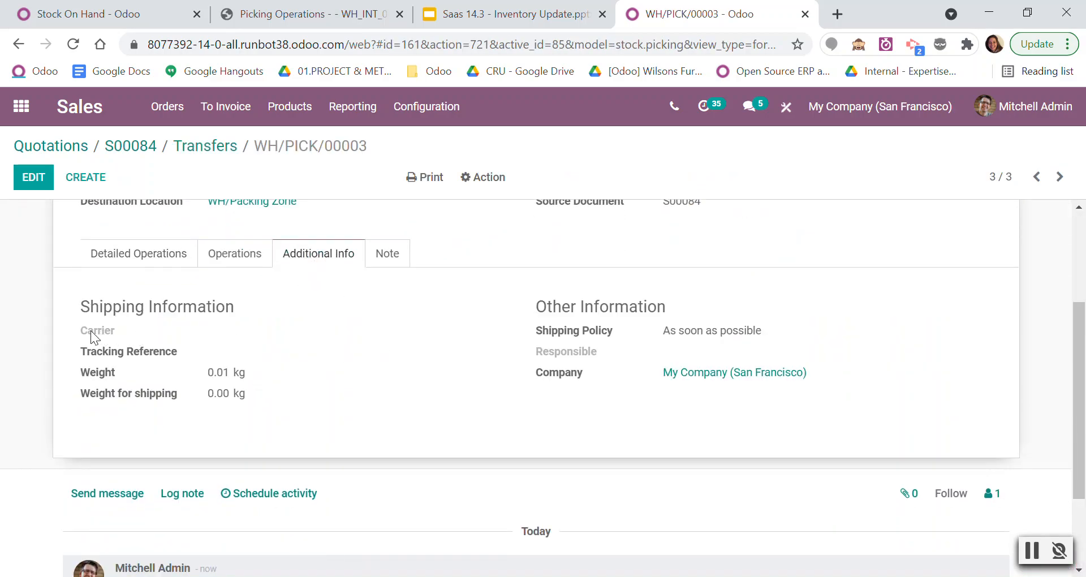
Check the shipping information on the order's pack and outgoing transfers, and switch back to the saas-14.3 stock list.
click(229, 147)
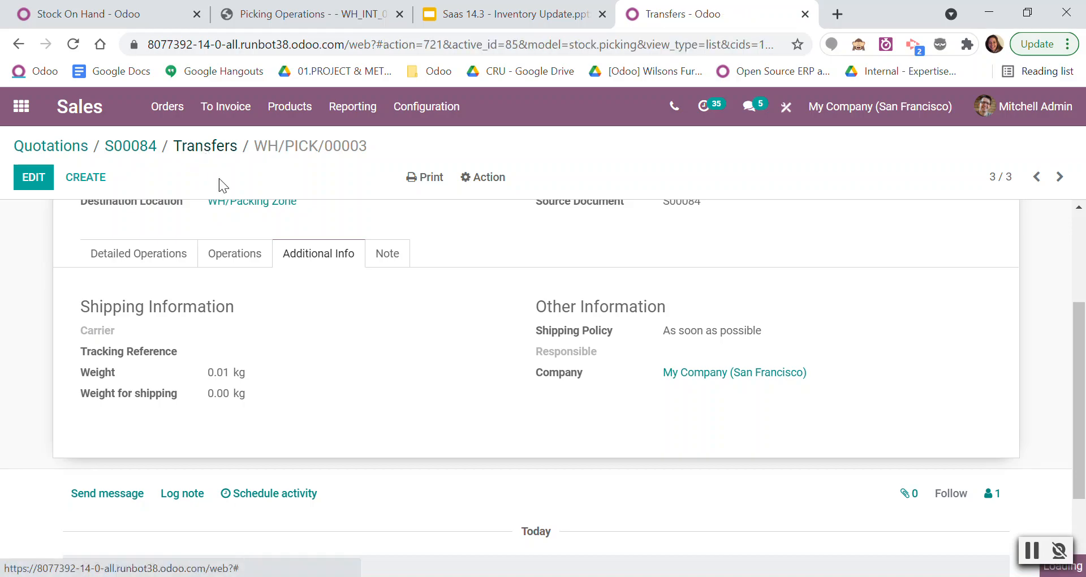
click(266, 279)
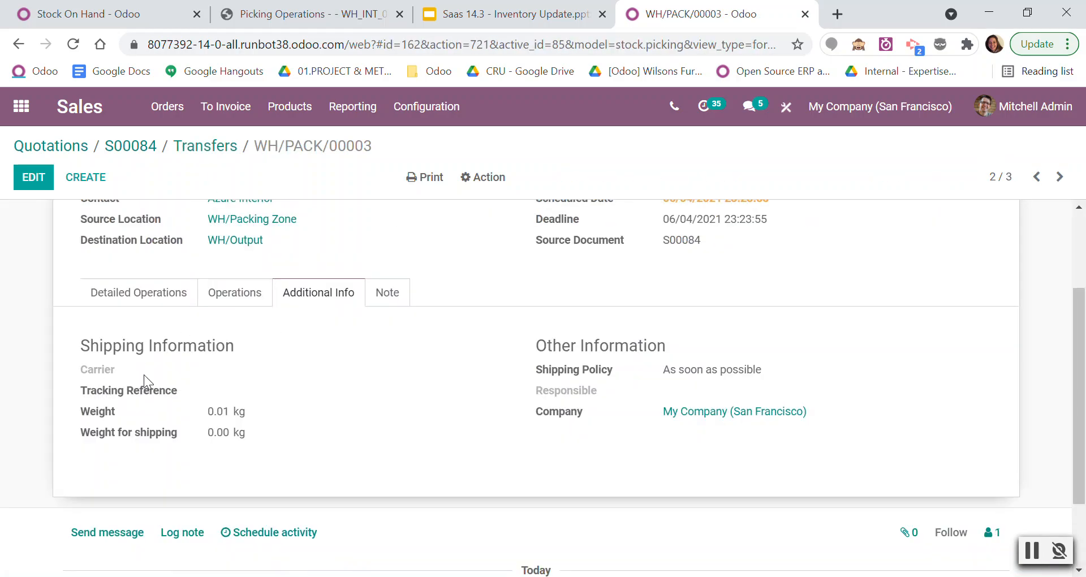
scroll(290, 207, up, 3)
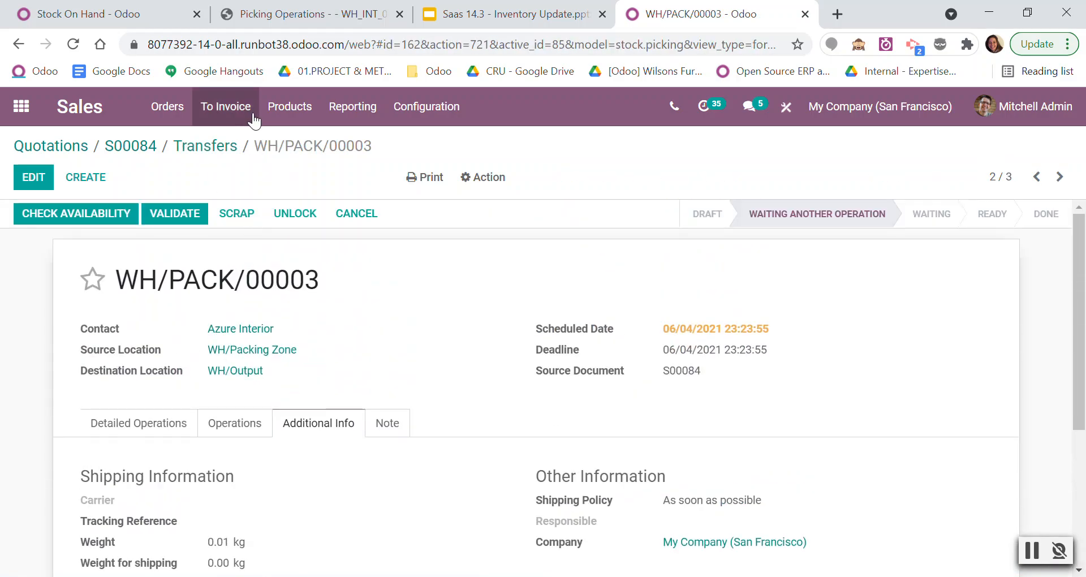
click(220, 146)
click(262, 252)
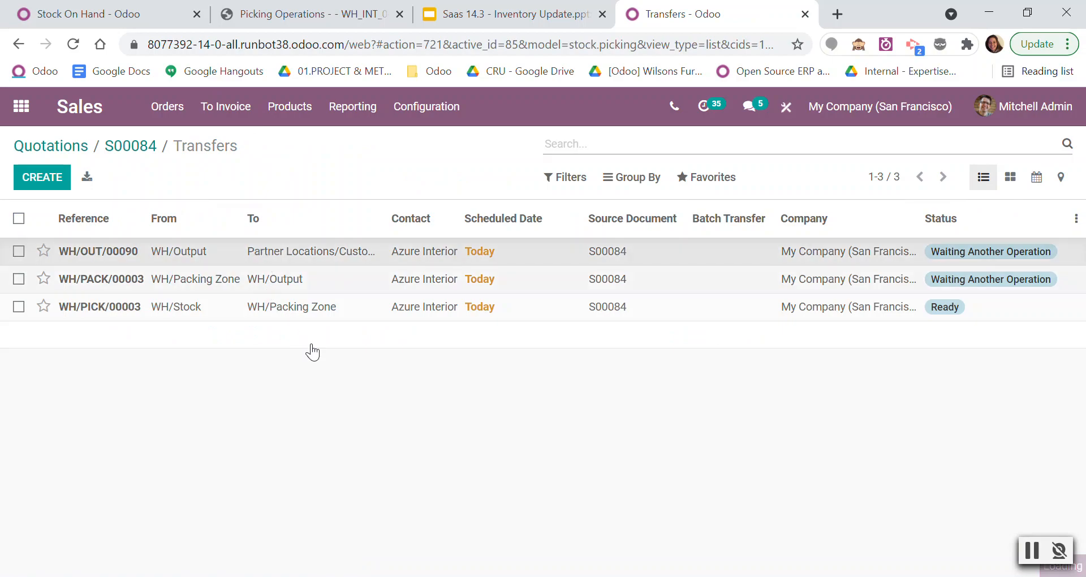
scroll(287, 411, down, 1)
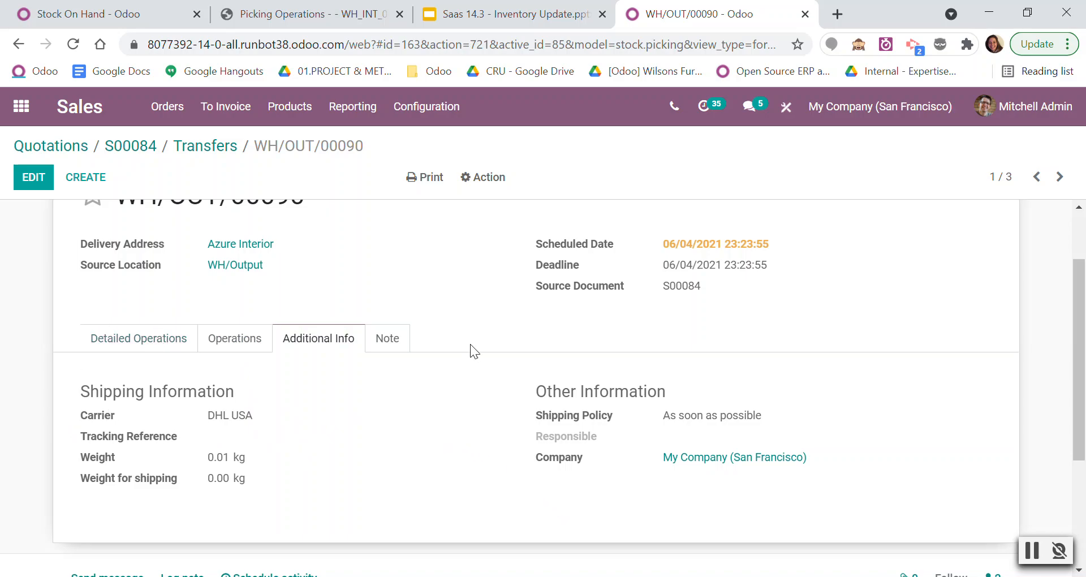
click(85, 14)
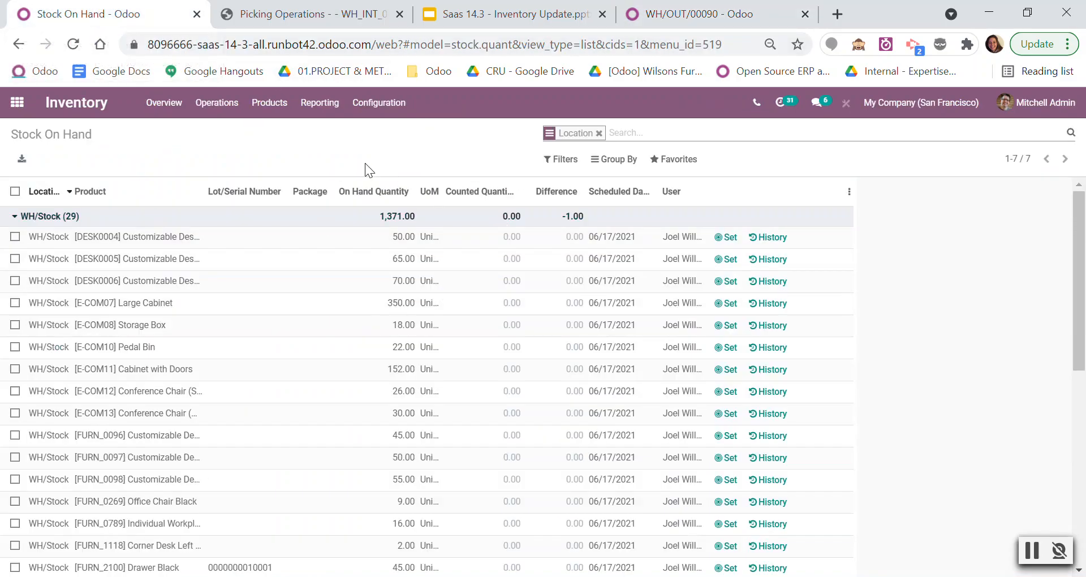
Create a new sales quotation for the customer Deco Addict.
click(17, 102)
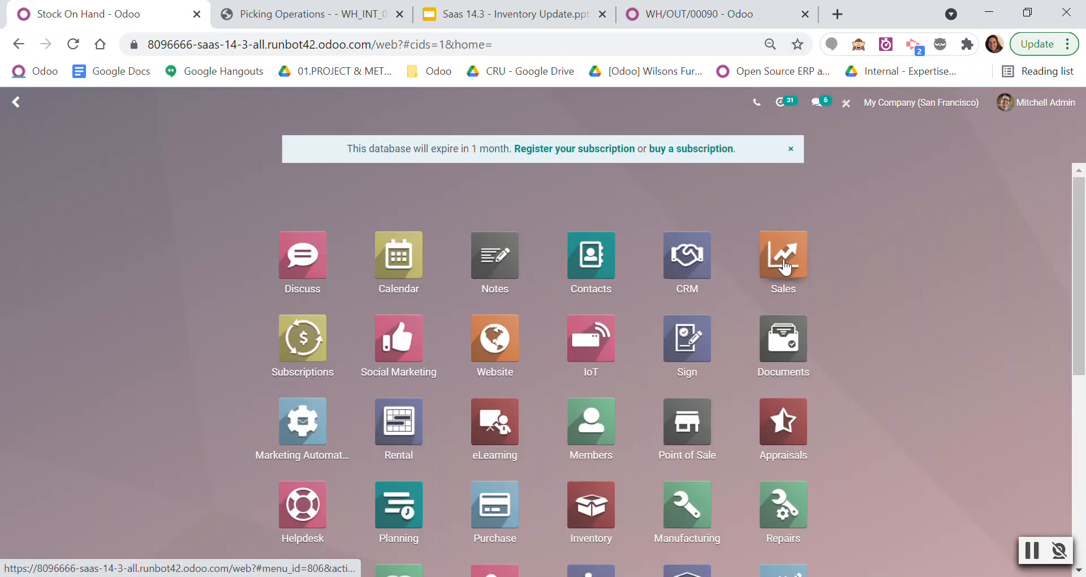
scroll(783, 264, down, 4)
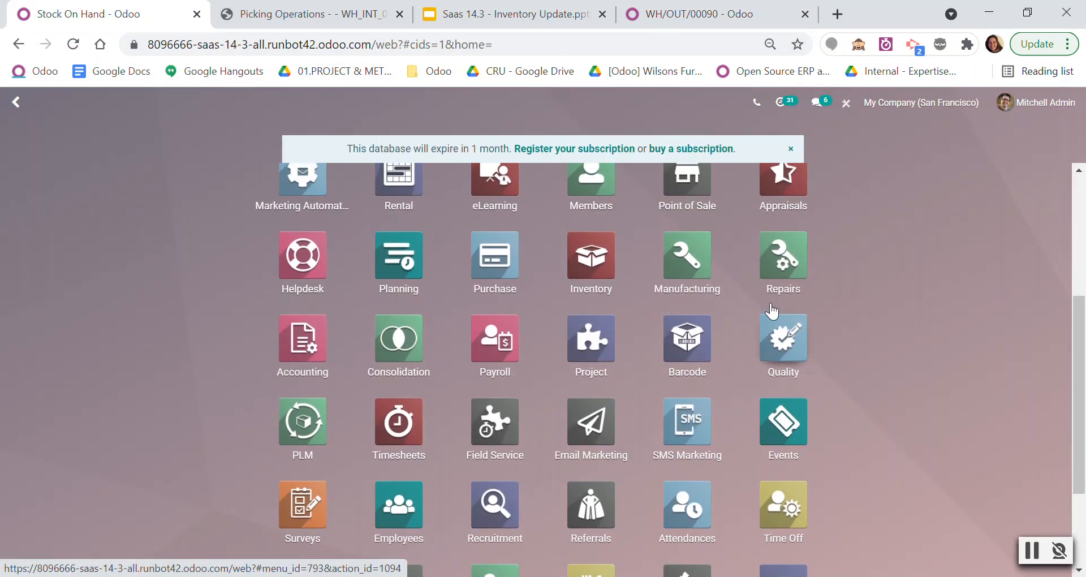
scroll(791, 292, up, 4)
click(795, 298)
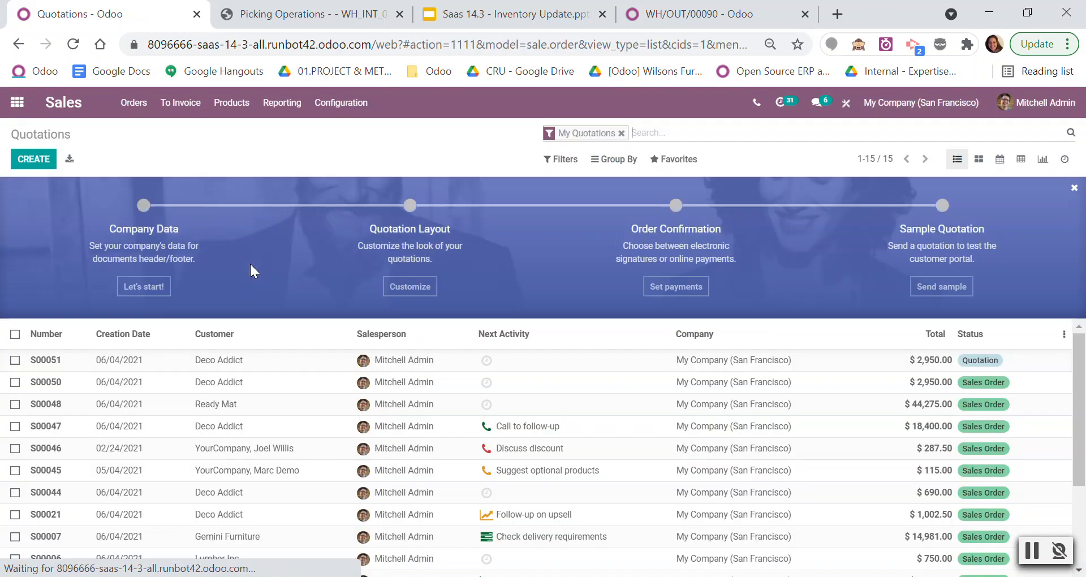
click(34, 159)
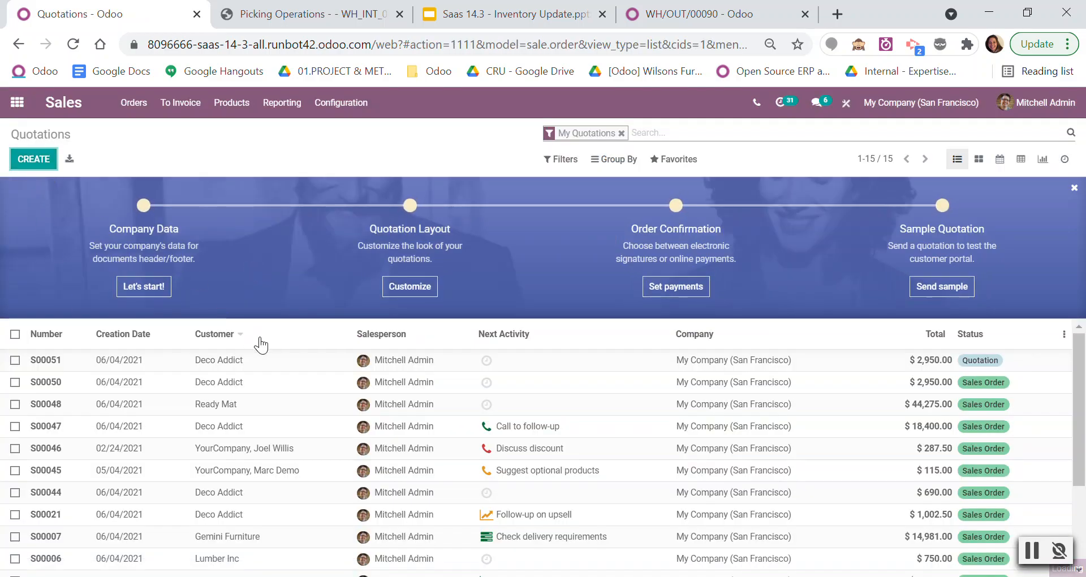
click(199, 306)
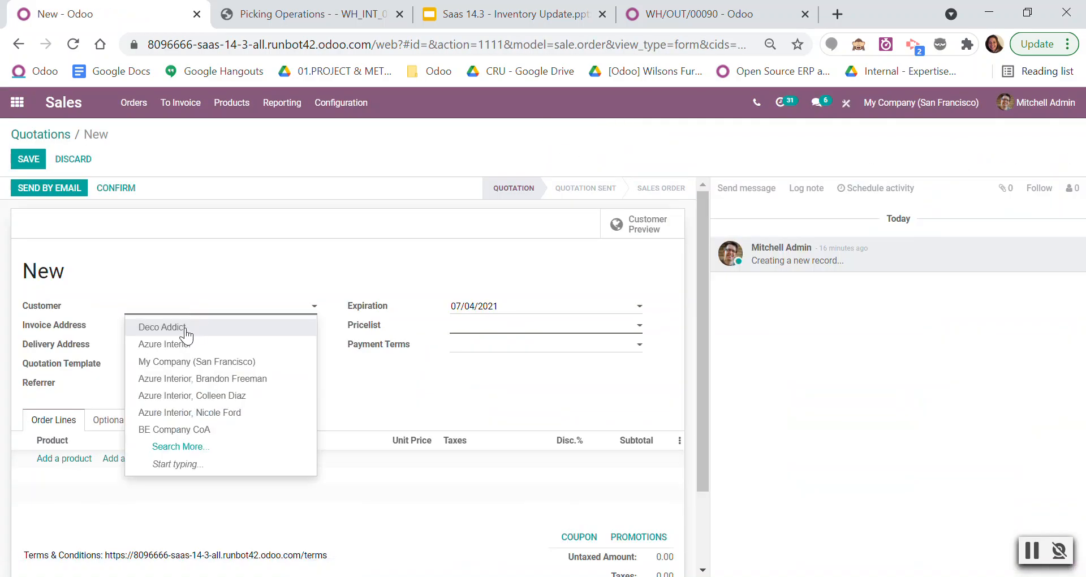
click(187, 328)
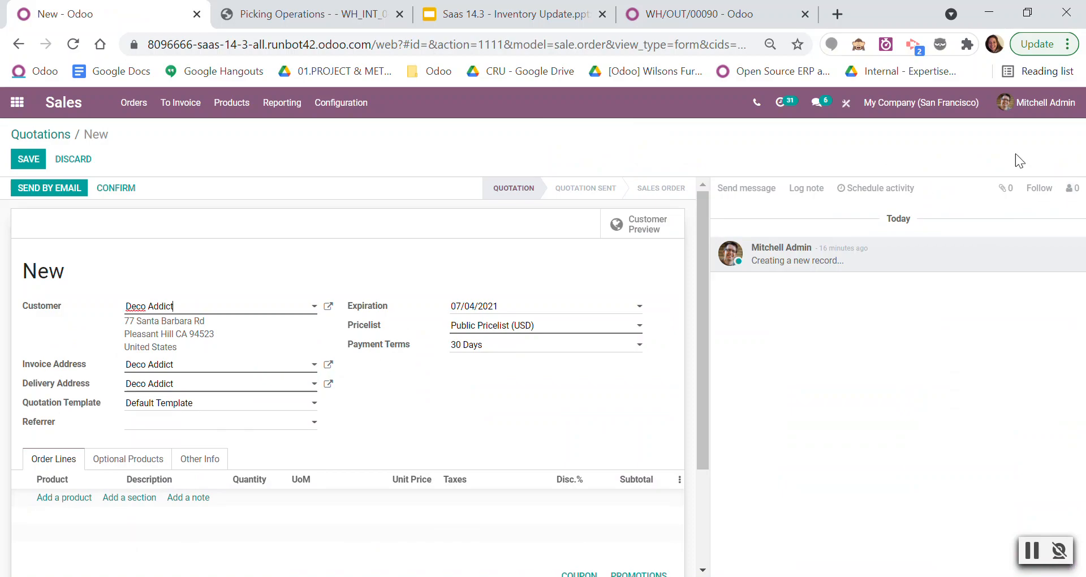
Add one [FURN_6666] Acoustic Bloc Screens line to the quotation without a shipping method and confirm the order.
click(1069, 43)
click(1016, 229)
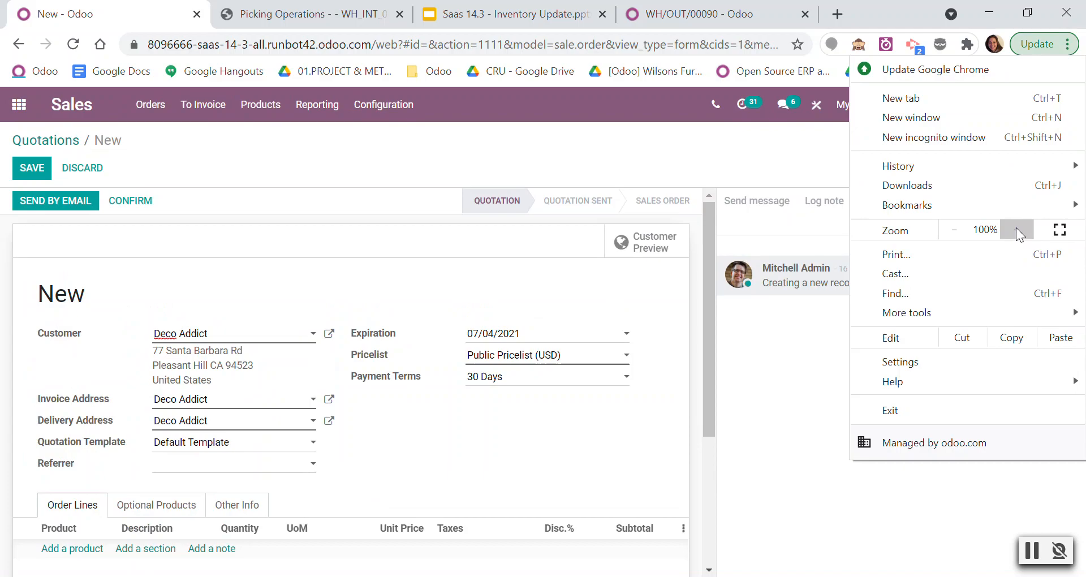
click(1016, 229)
click(533, 269)
scroll(532, 269, down, 3)
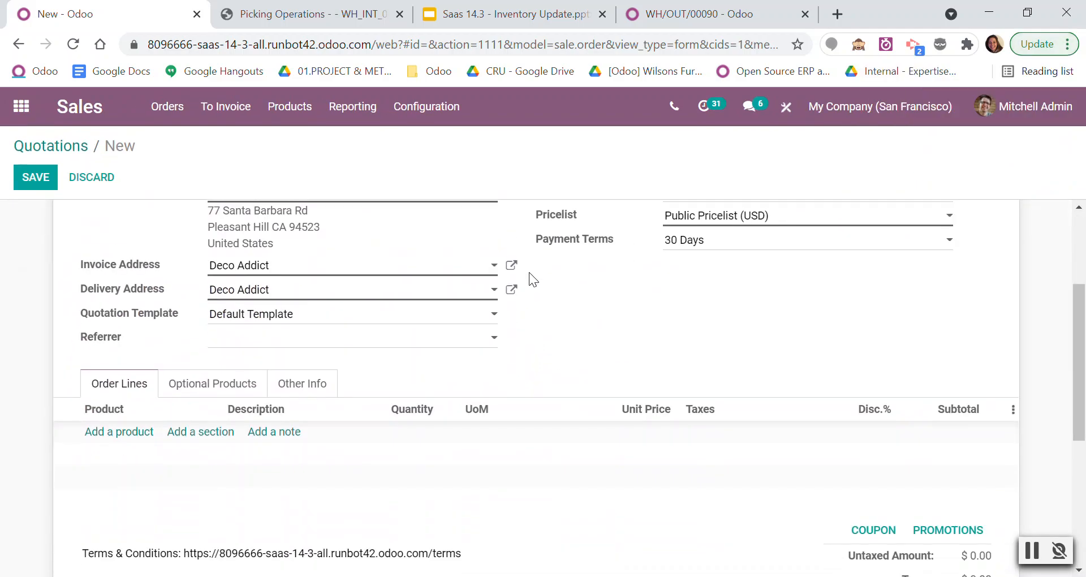
click(151, 433)
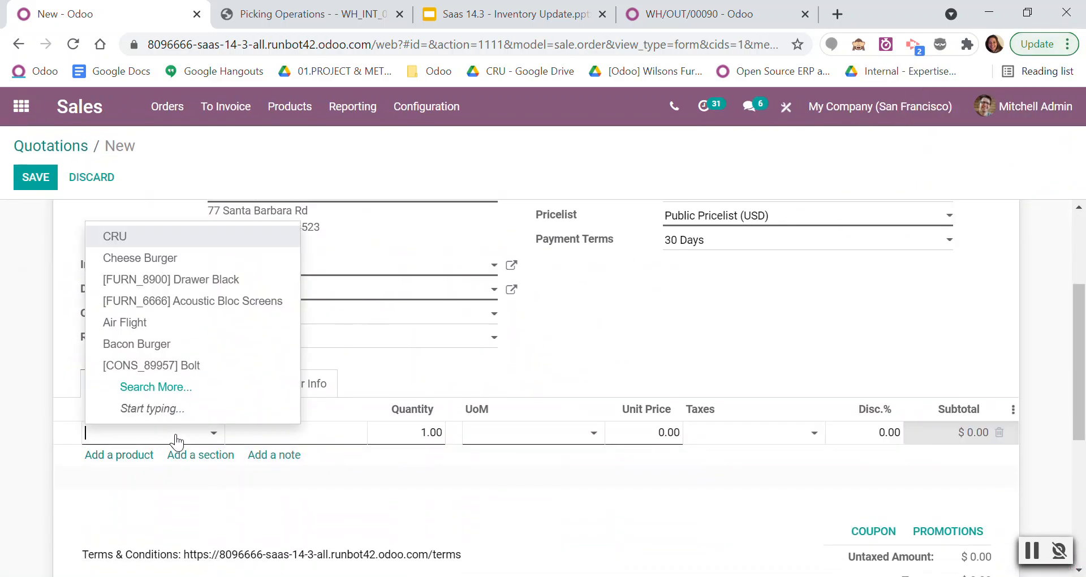
click(210, 302)
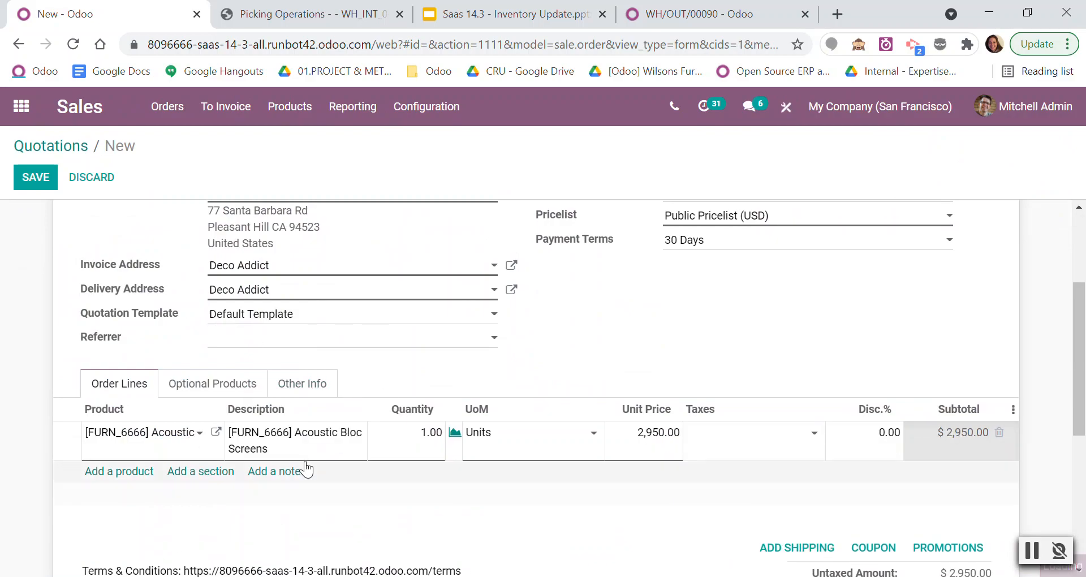
scroll(461, 486, up, 3)
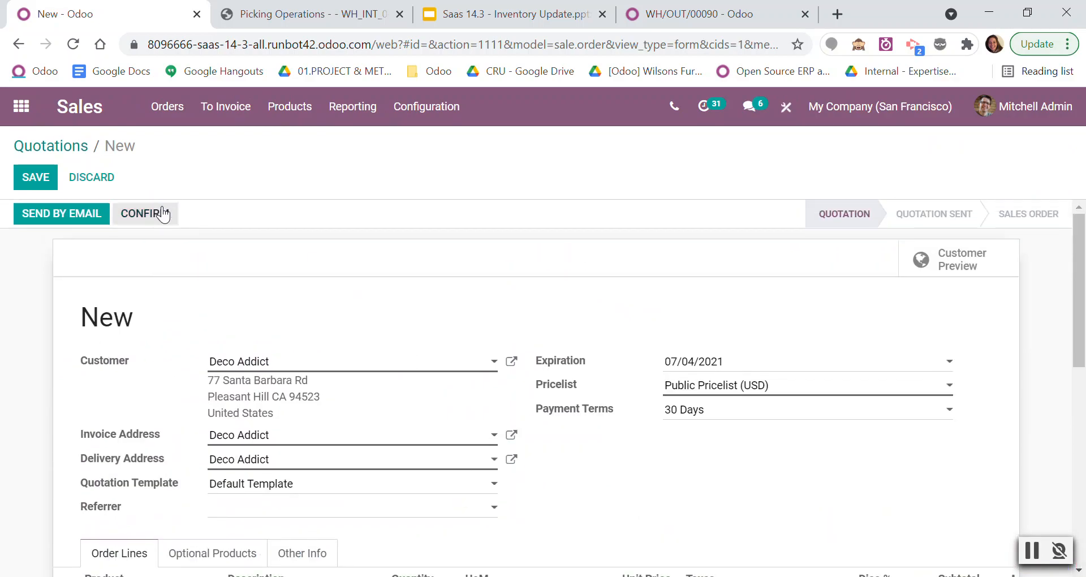
click(145, 213)
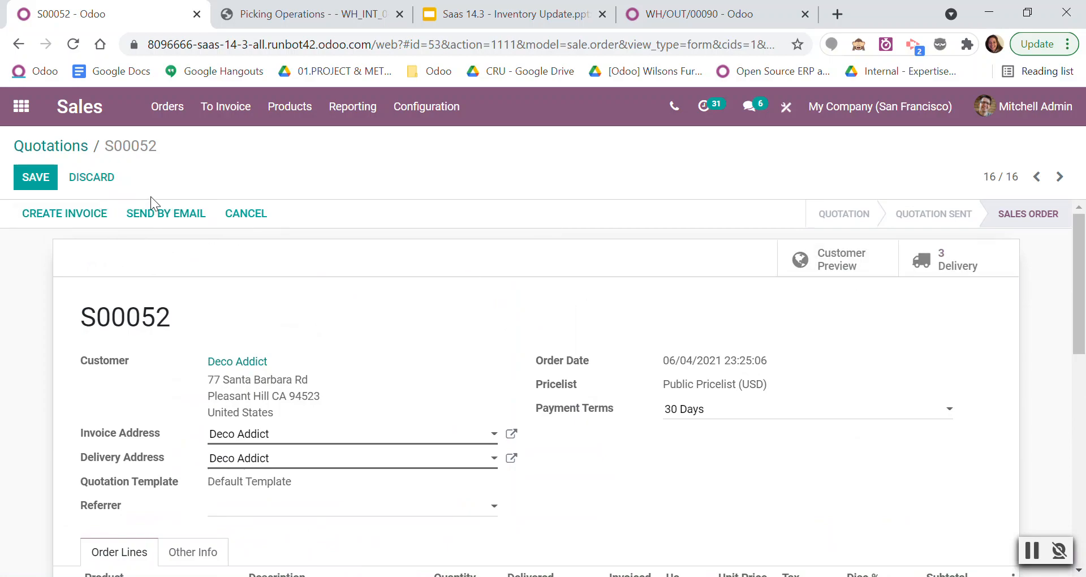
Leave edit mode on the confirmed order and duplicate it as a new quotation.
click(97, 177)
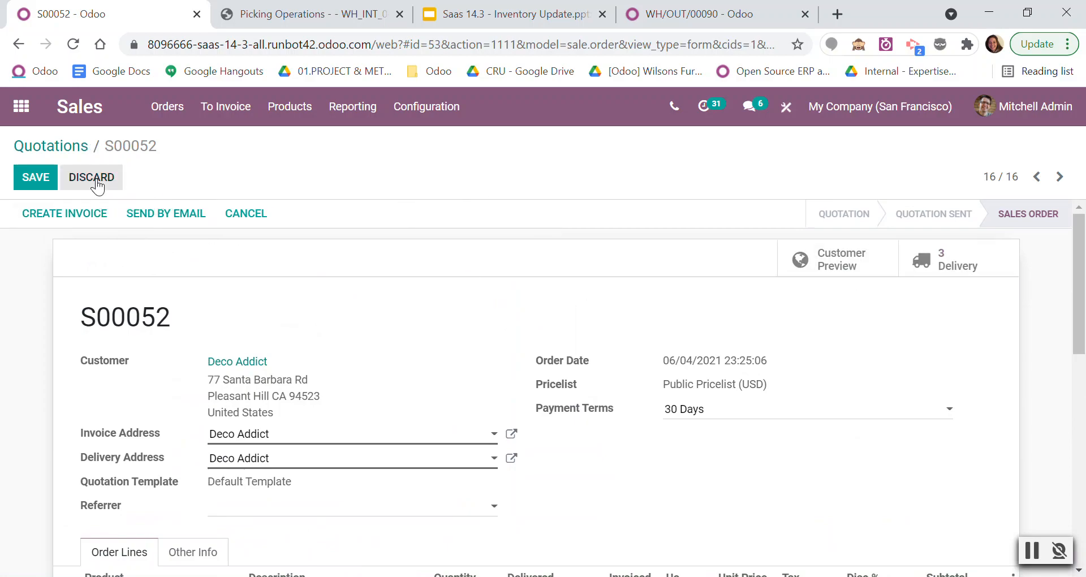
click(485, 178)
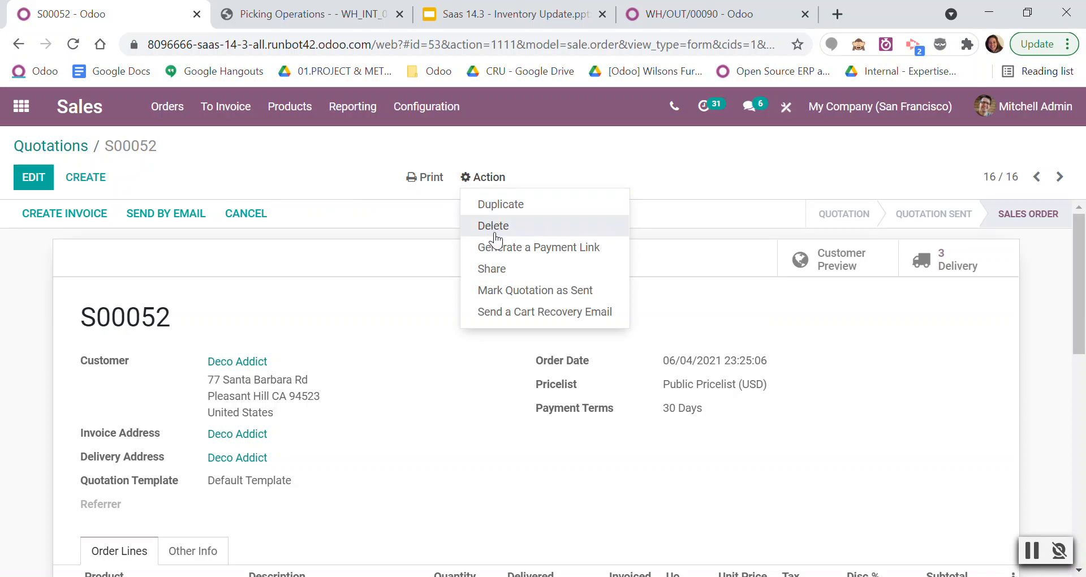
click(486, 205)
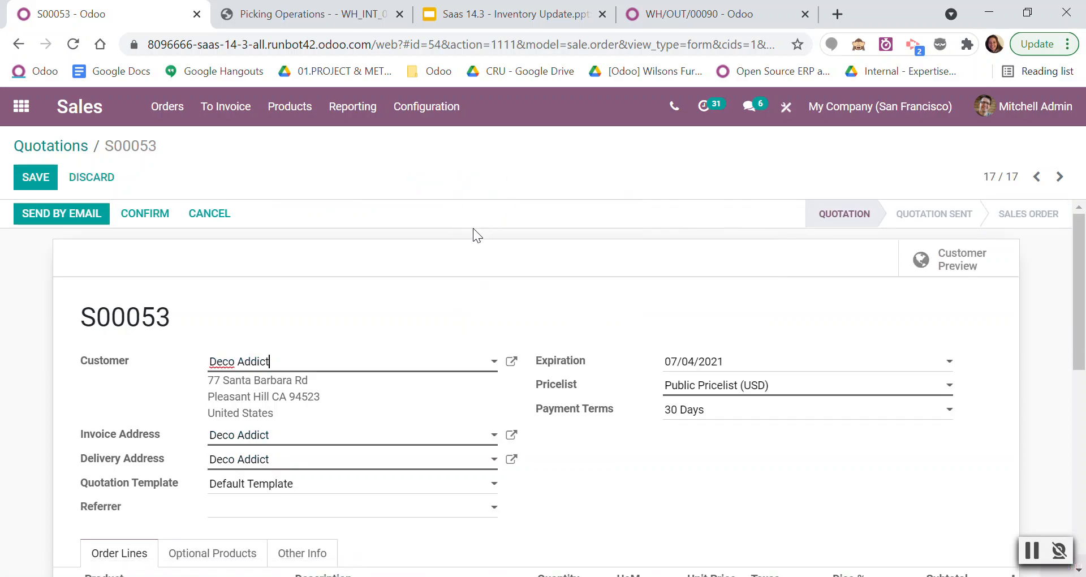
scroll(182, 354, down, 10)
scroll(182, 354, up, 2)
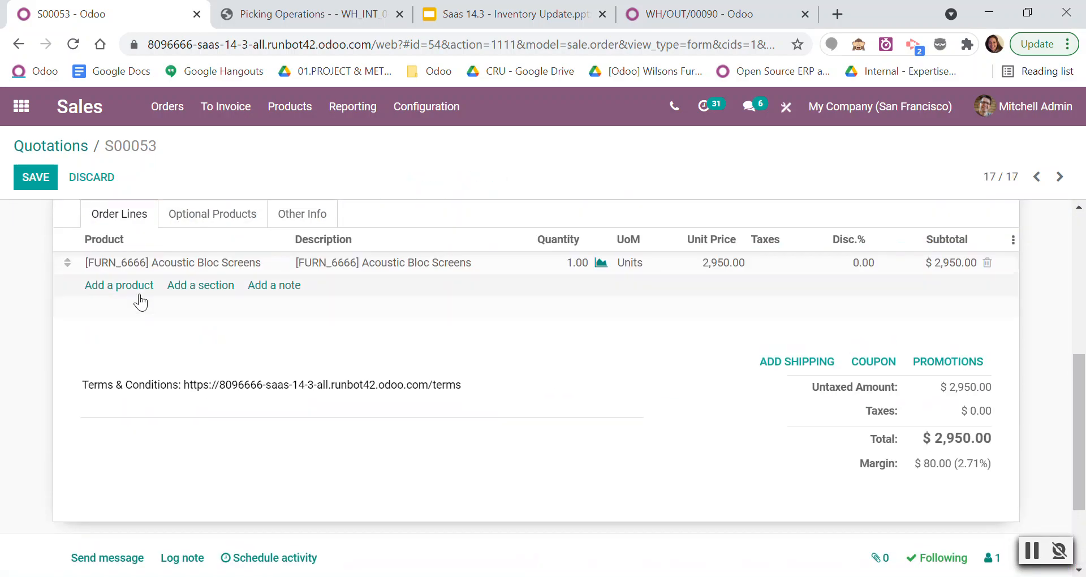
click(135, 284)
click(161, 287)
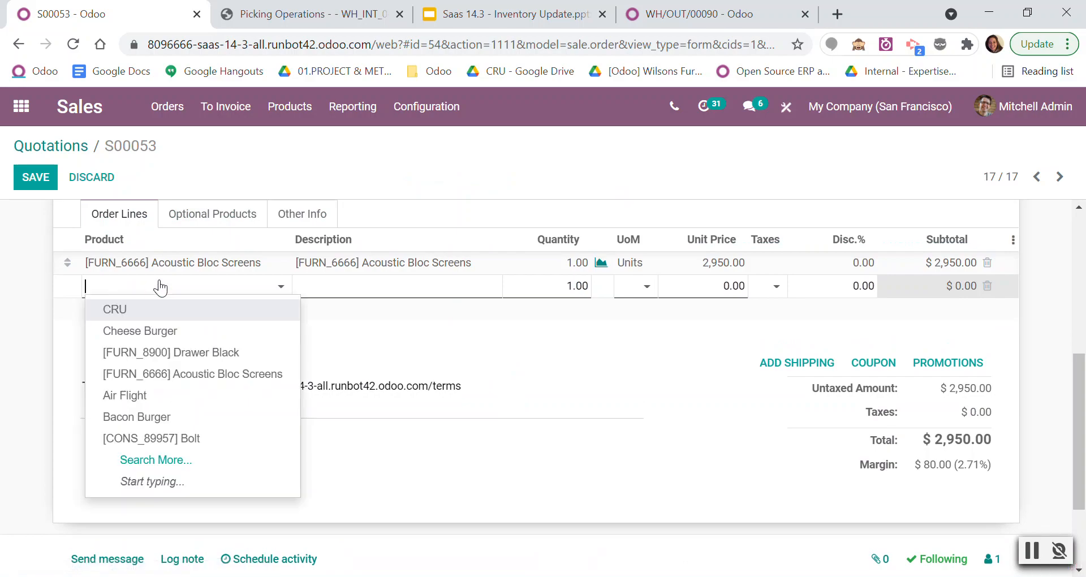
text(DHL)
key(BackSpace)
click(518, 374)
Add DHL USA as the duplicated quotation's shipping method and confirm the order.
click(786, 366)
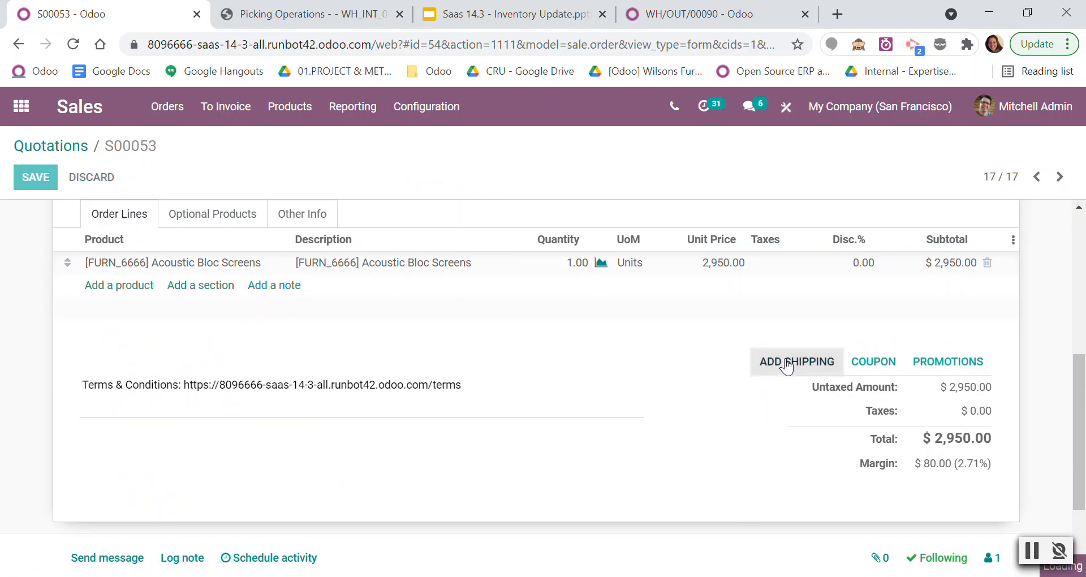
click(385, 191)
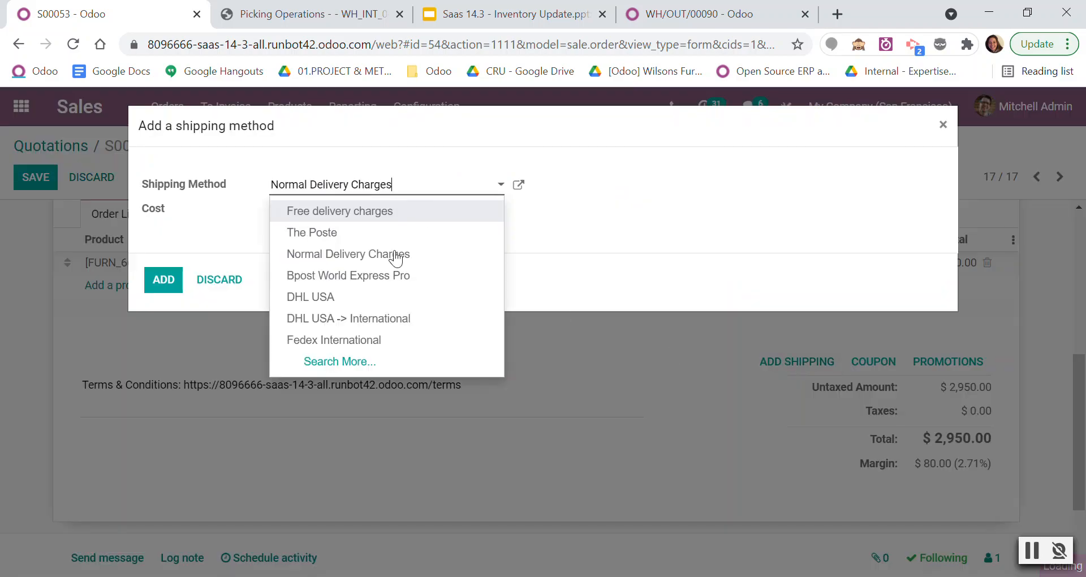
click(363, 300)
click(163, 279)
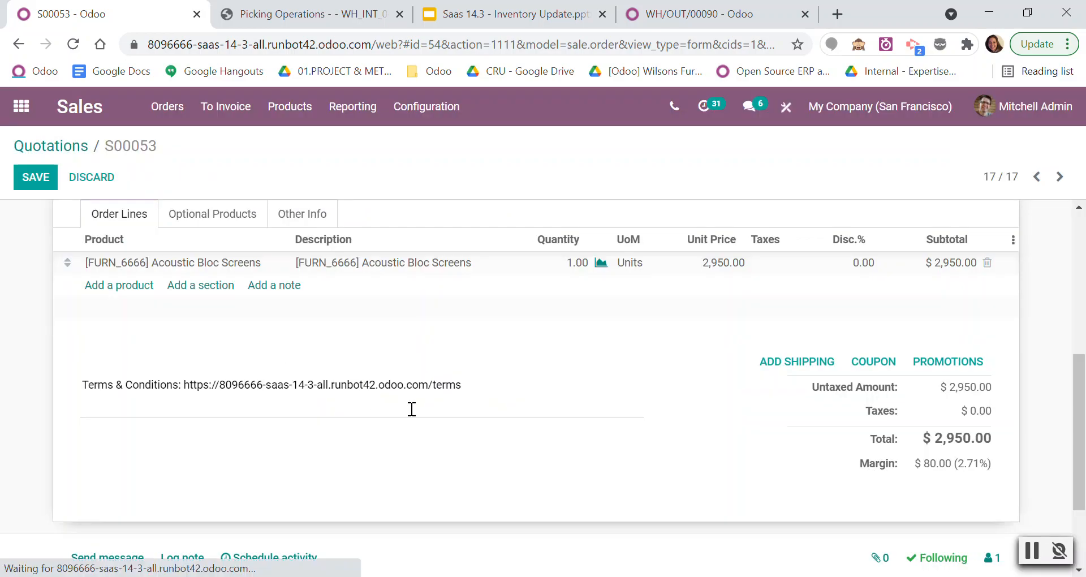
click(145, 213)
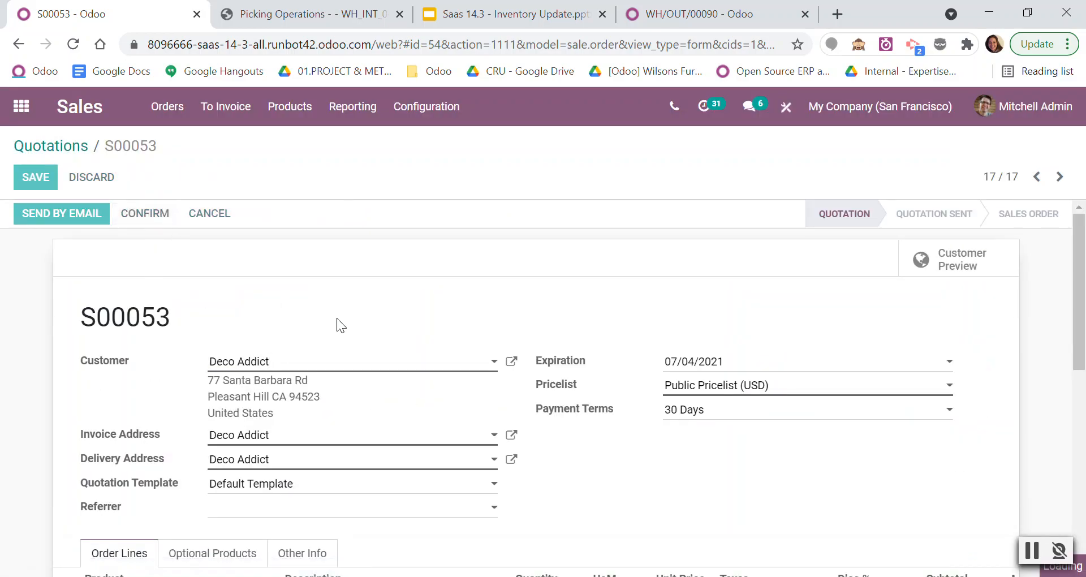
Check the operations and shipping information on the DHL order's pick transfer from WH/Stock to WH/Packing Zone.
click(952, 268)
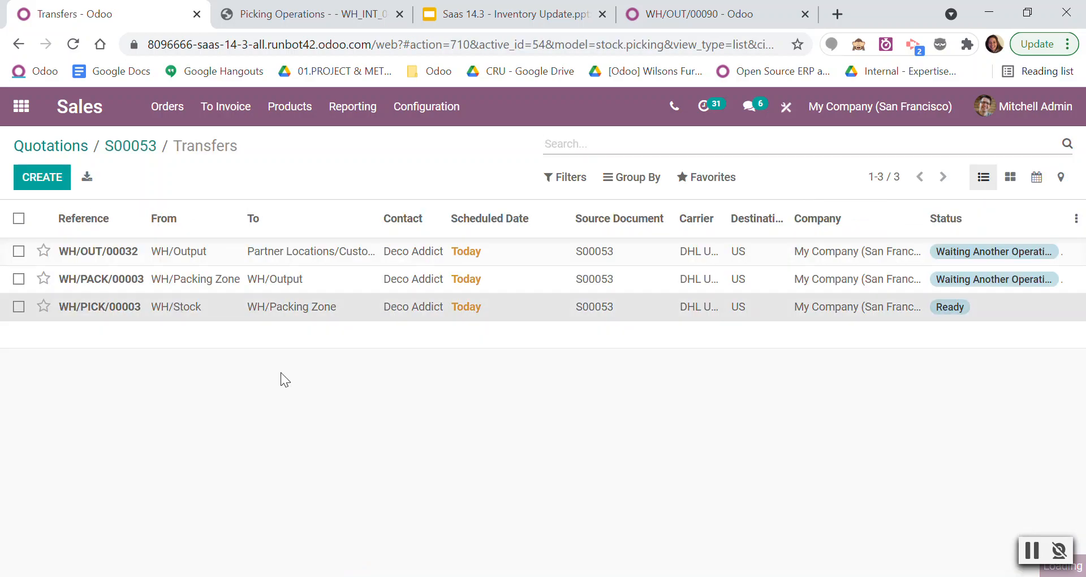
click(283, 308)
scroll(218, 363, down, 2)
click(233, 332)
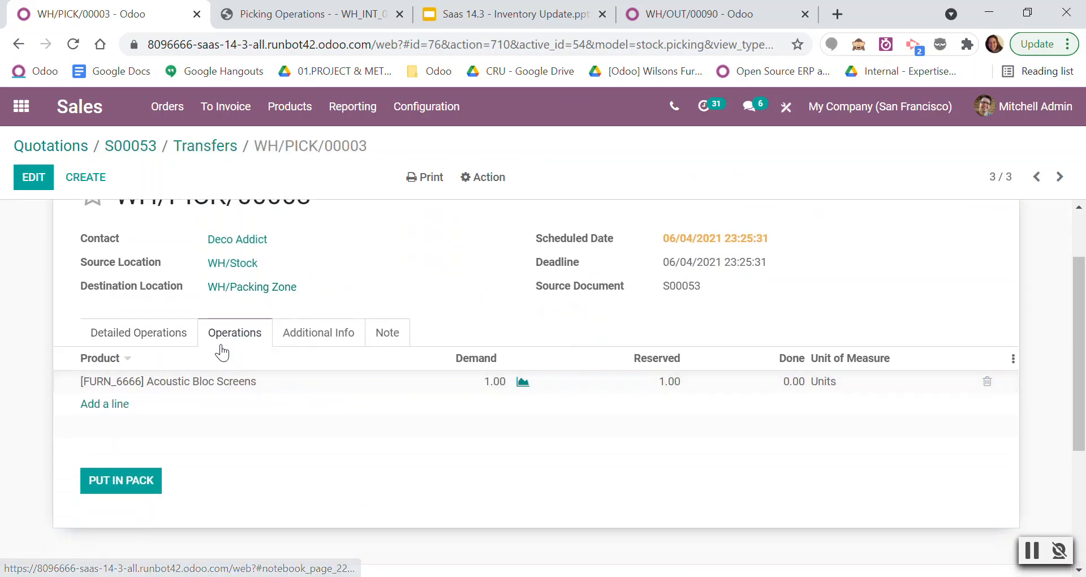
click(317, 336)
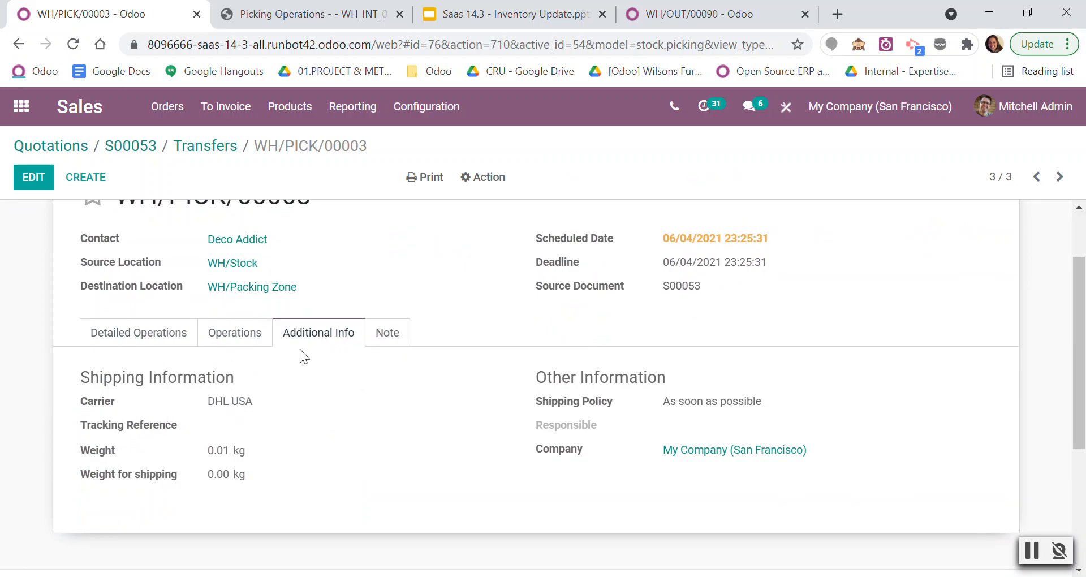
scroll(327, 407, up, 3)
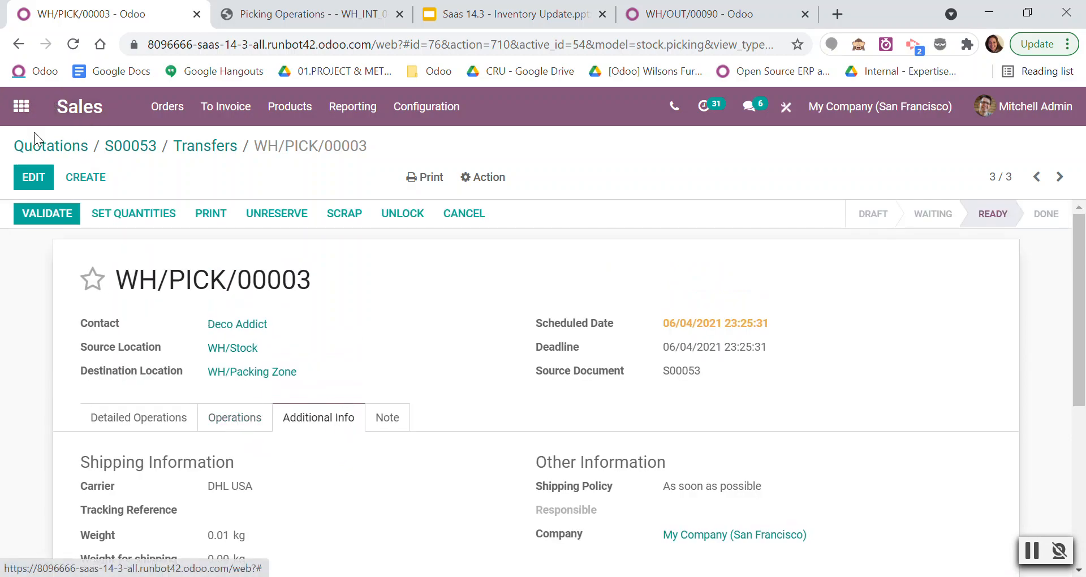
List the Pick transfers to process in Inventory to compare the carriers of the two Deco Addict orders.
click(23, 106)
scroll(521, 378, down, 5)
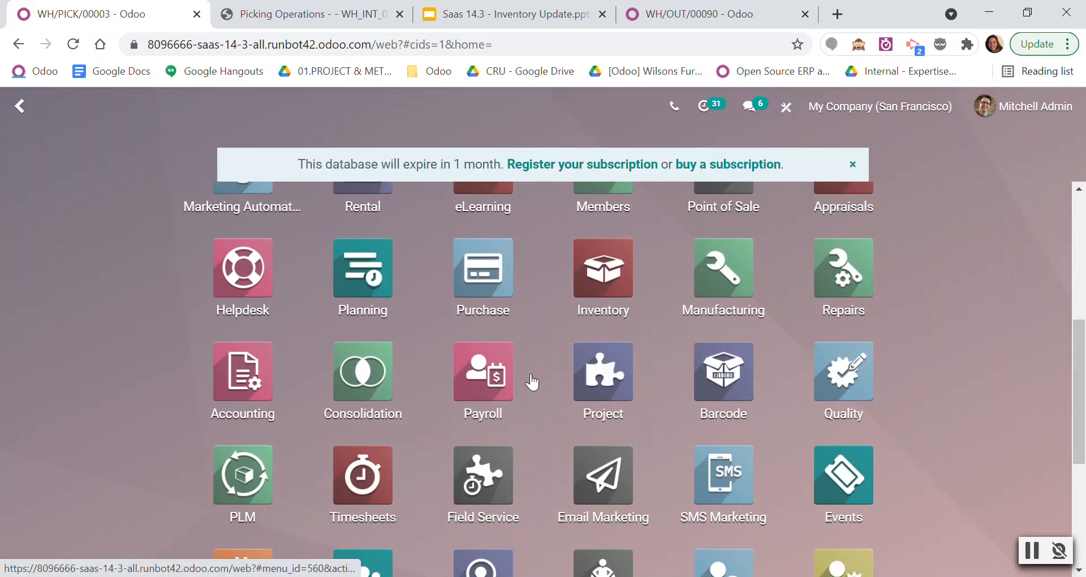
click(624, 330)
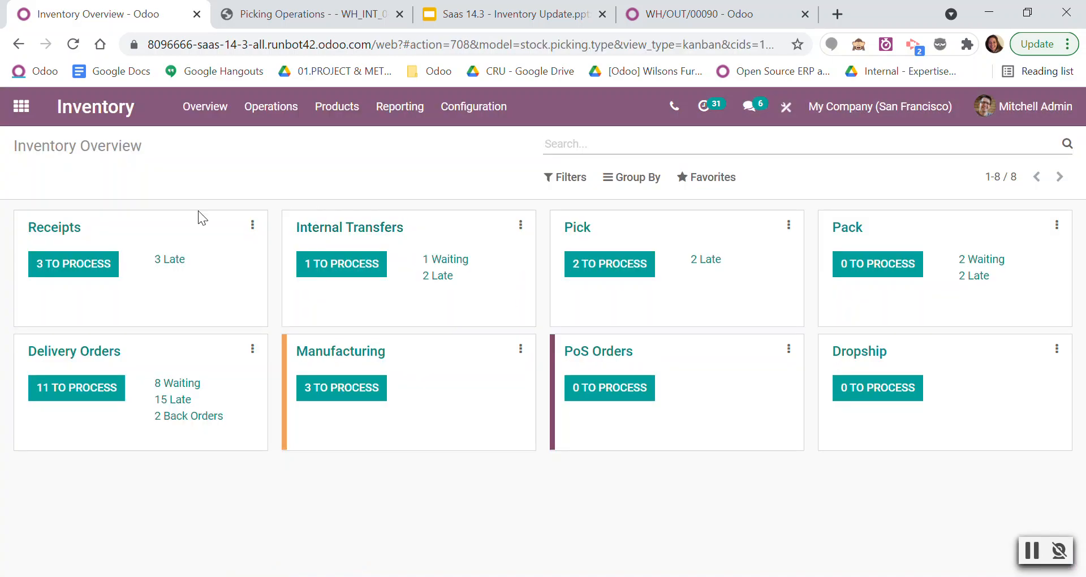
click(625, 269)
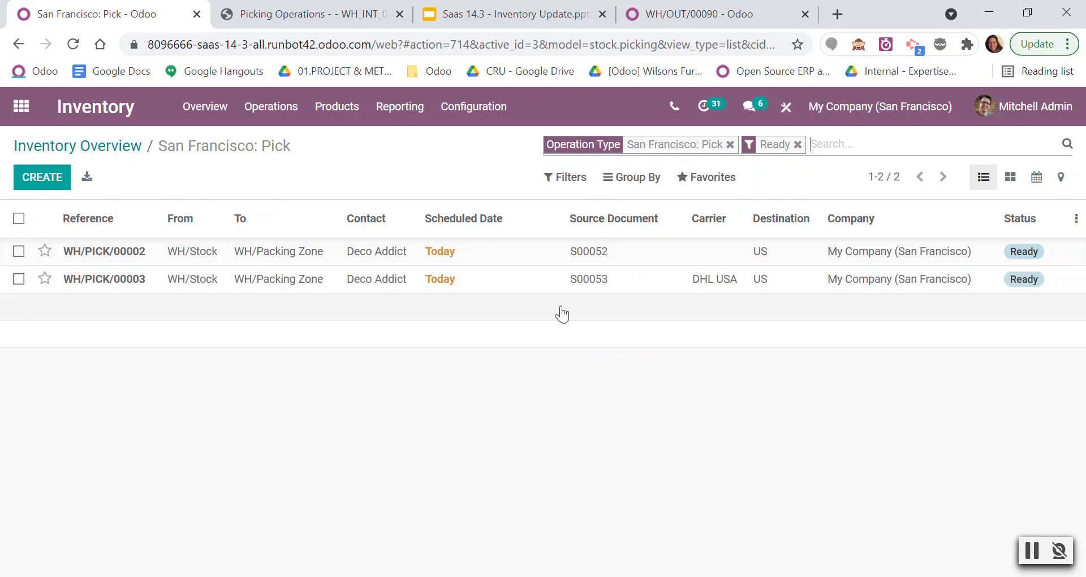
Review the San Francisco operation type settings for Pick, Pack and Delivery Orders, including label printing and reservation method.
click(478, 115)
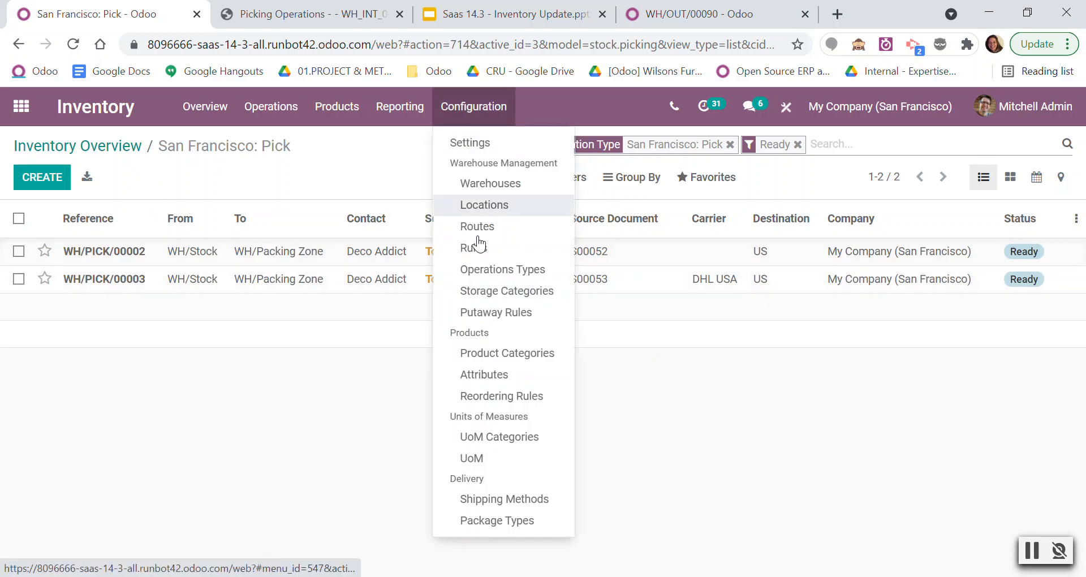
click(507, 269)
click(144, 311)
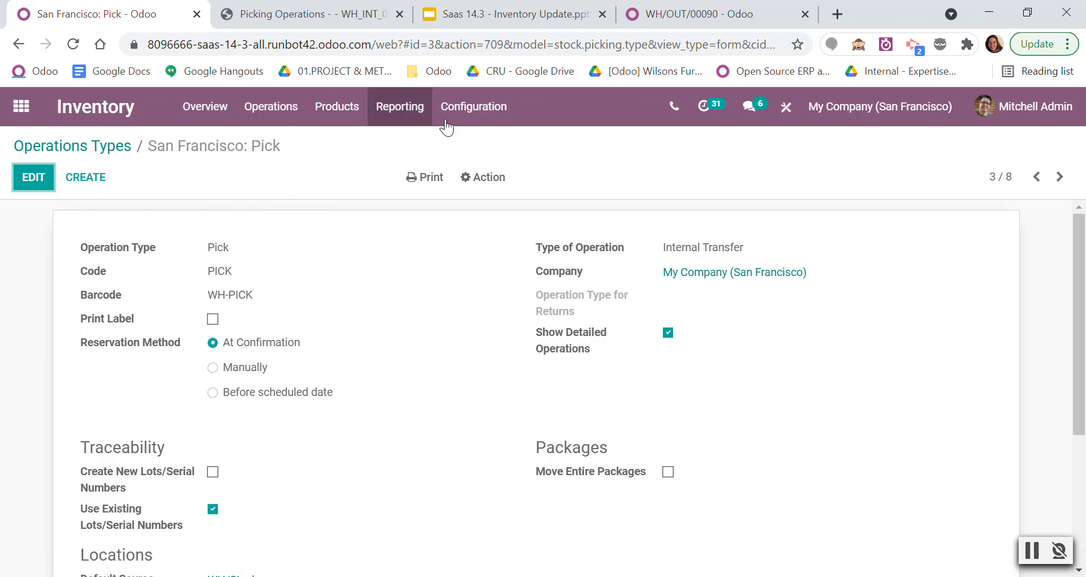
click(1059, 177)
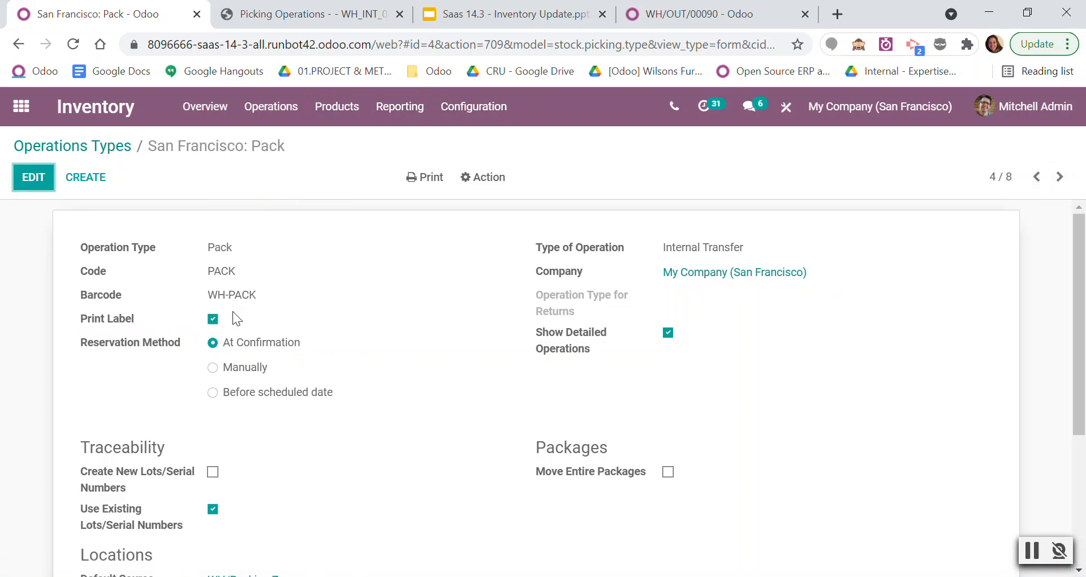
click(1059, 177)
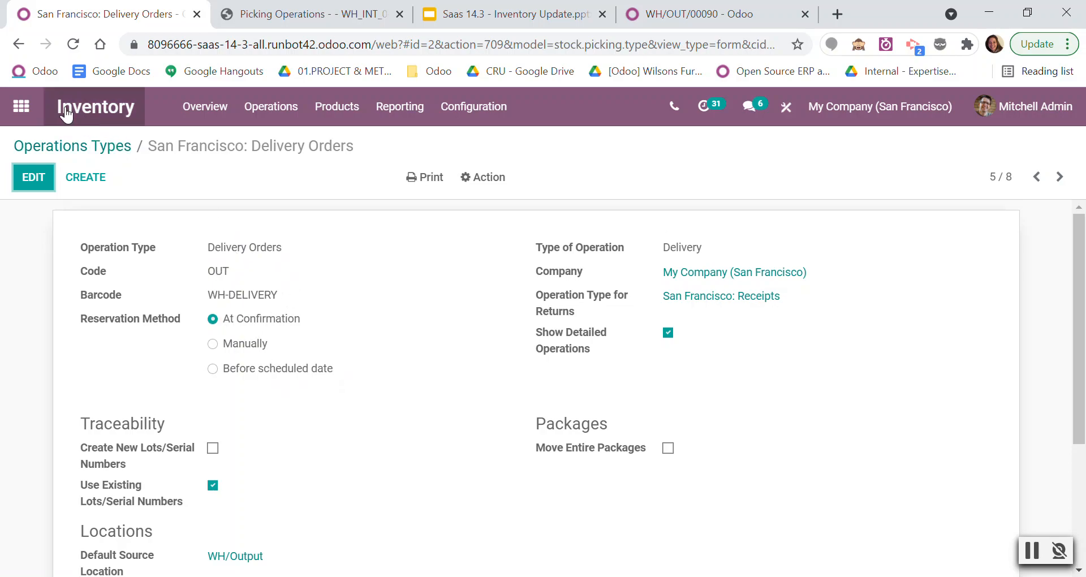
Return to the Sales quotations and open the Deco Addict order S00053.
click(21, 106)
scroll(683, 333, down, 3)
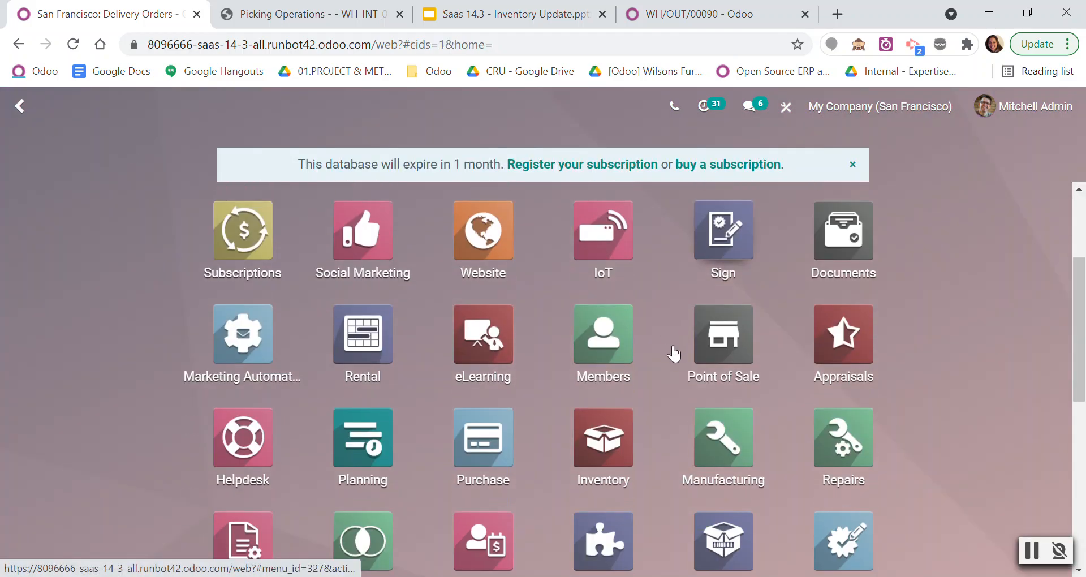
scroll(674, 356, up, 3)
click(852, 310)
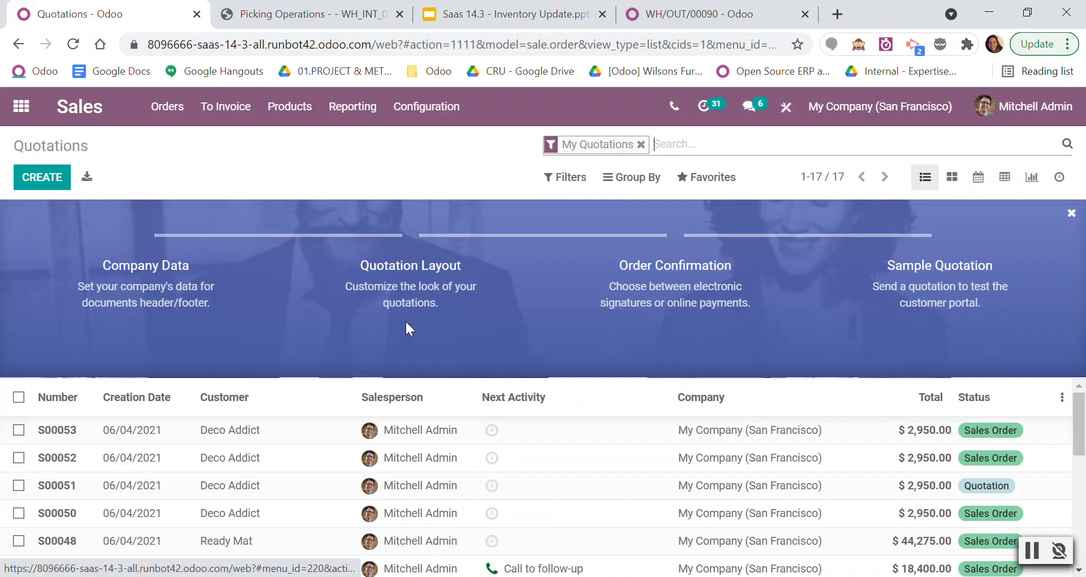
click(295, 430)
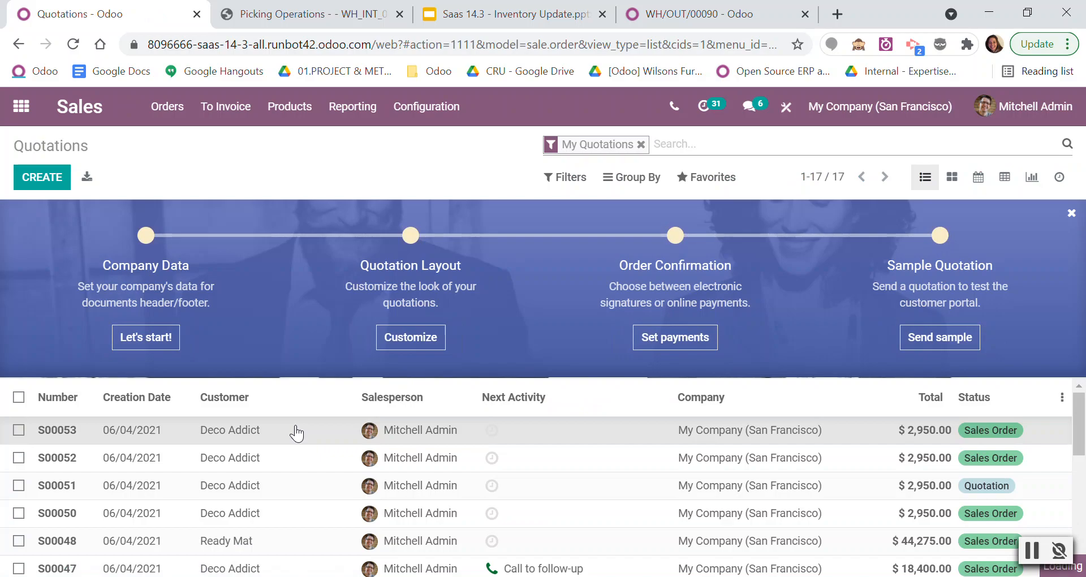
Validate the DHL order's pick transfer from WH/Stock to WH/Packing Zone, processing all quantities as an immediate transfer.
click(976, 267)
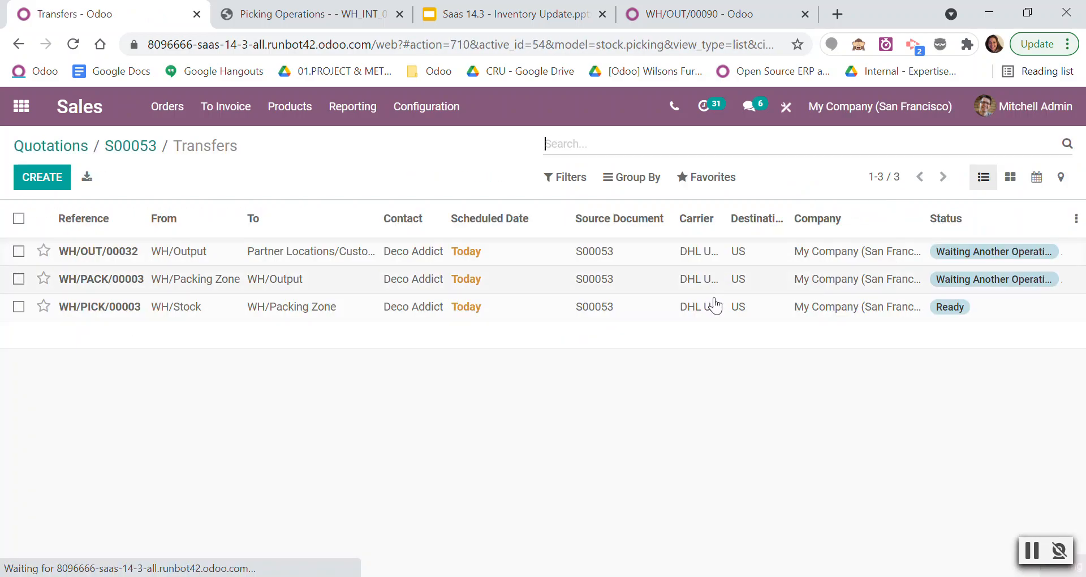
click(358, 308)
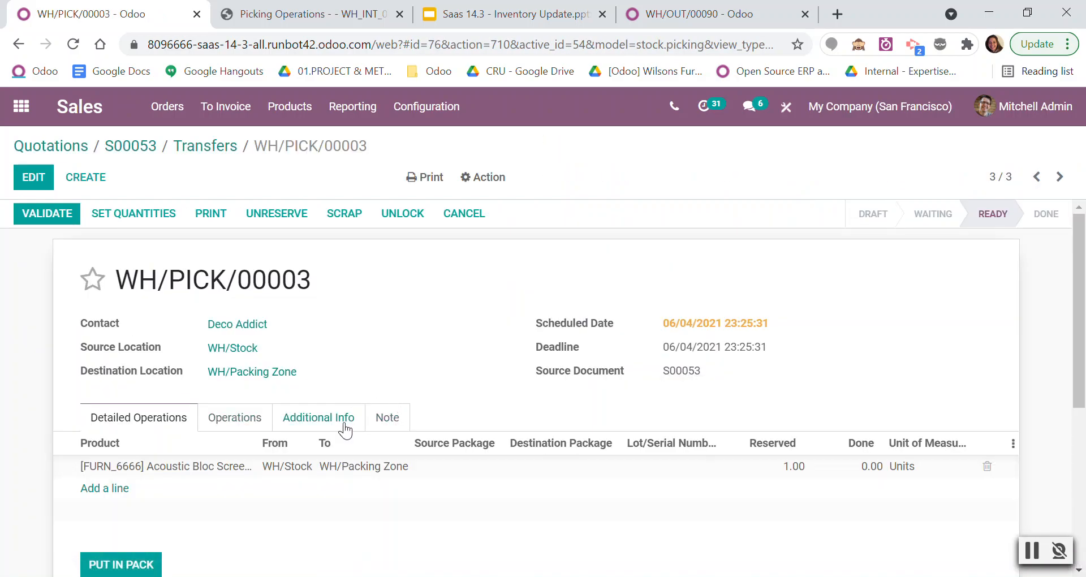
click(92, 278)
scroll(270, 490, down, 5)
scroll(380, 418, up, 5)
click(45, 213)
click(187, 259)
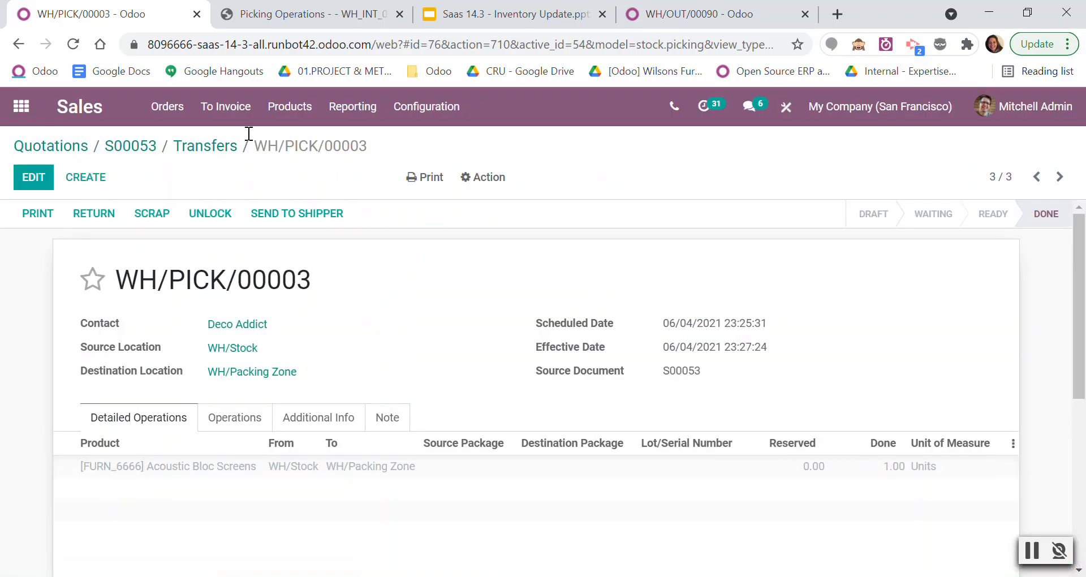
Validate the same order's pack transfer from WH/Packing Zone to WH/Output, processing all quantities as an immediate transfer.
click(212, 146)
click(232, 290)
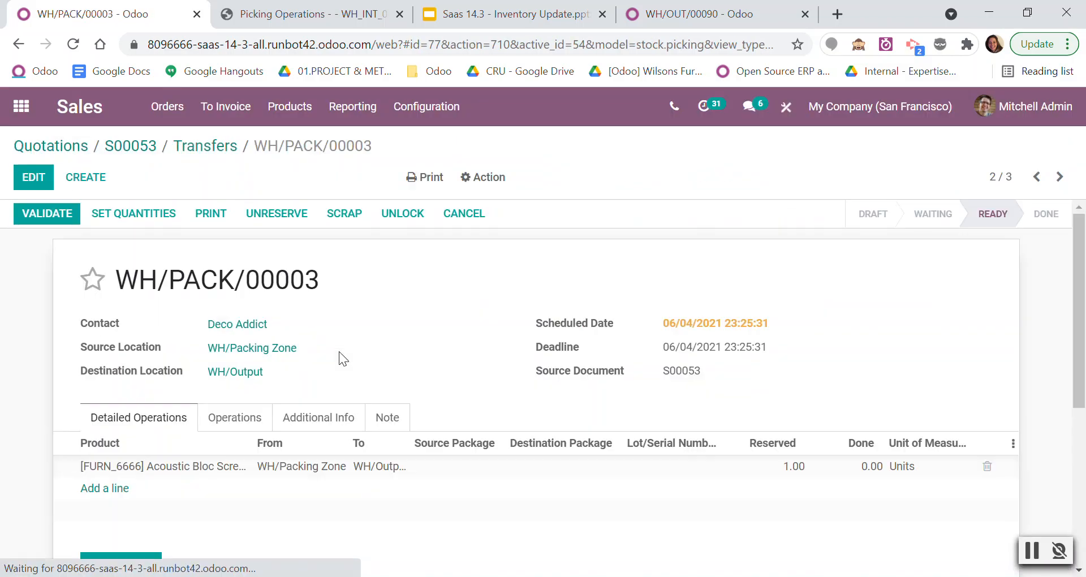
scroll(269, 453, down, 2)
scroll(269, 452, up, 2)
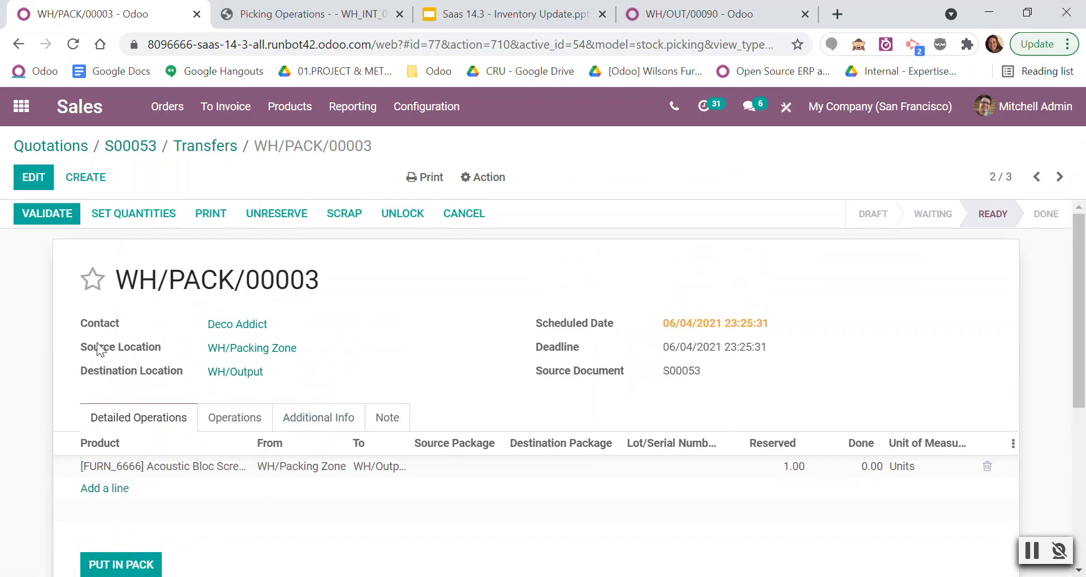
click(65, 215)
click(161, 263)
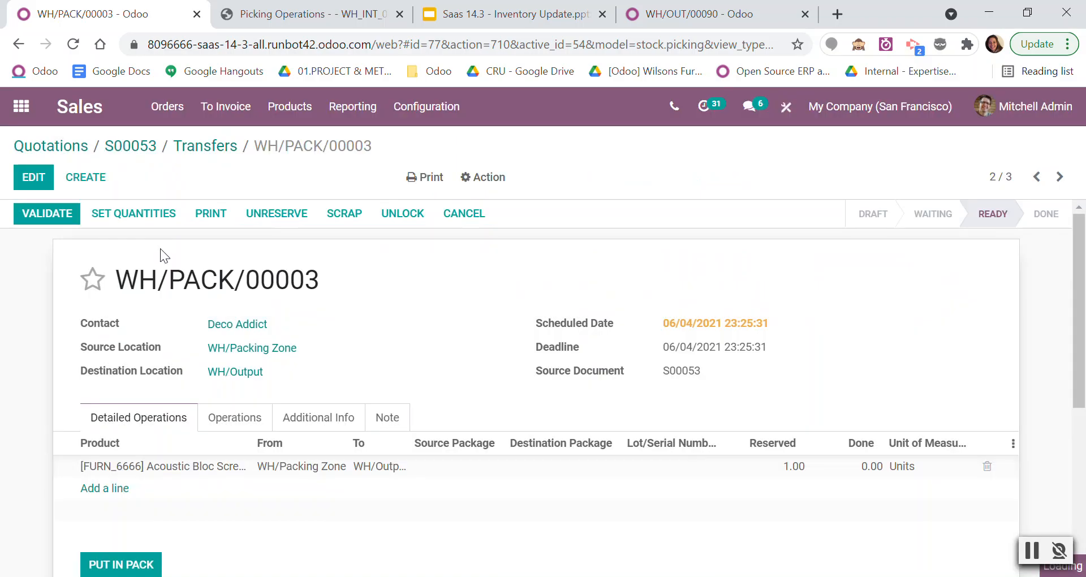
Check the pack transfer's message log for the DHL shipment and label, view the DHL tracking page, and return to the transfer.
scroll(264, 377, down, 2)
scroll(264, 377, down, 5)
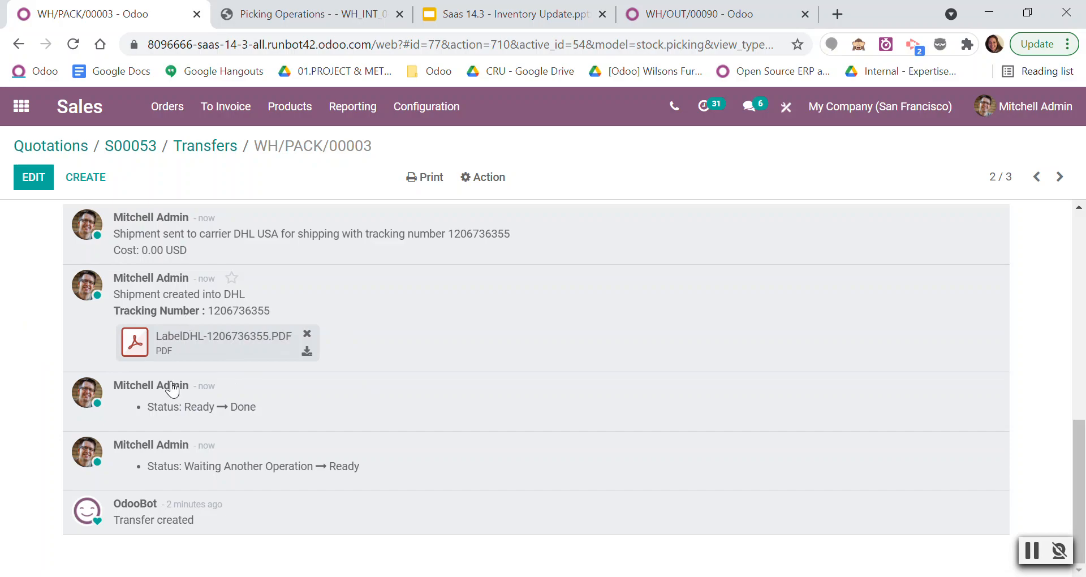
drag(450, 233, 517, 237)
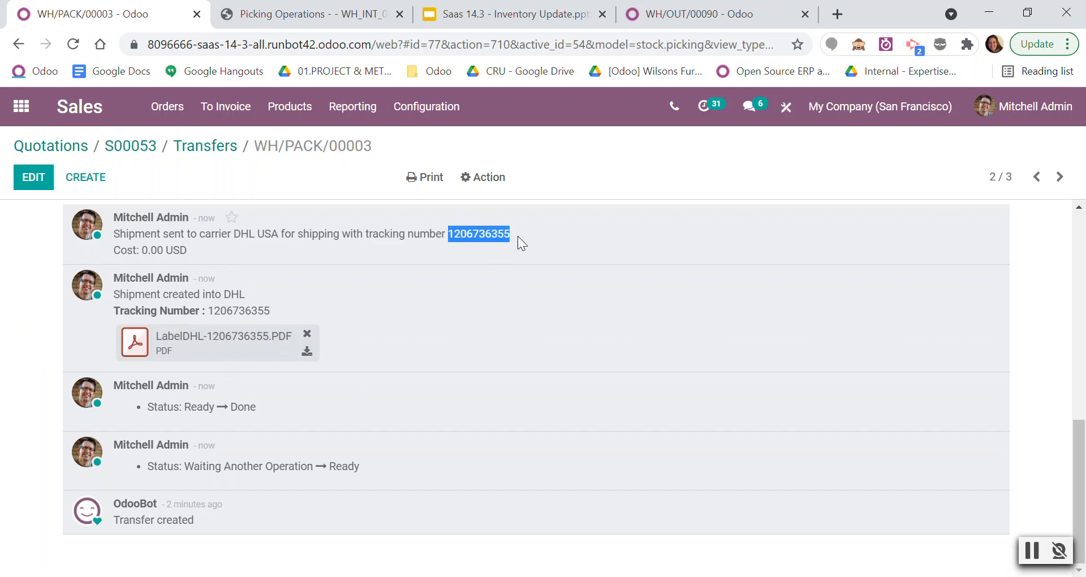
scroll(508, 358, up, 3)
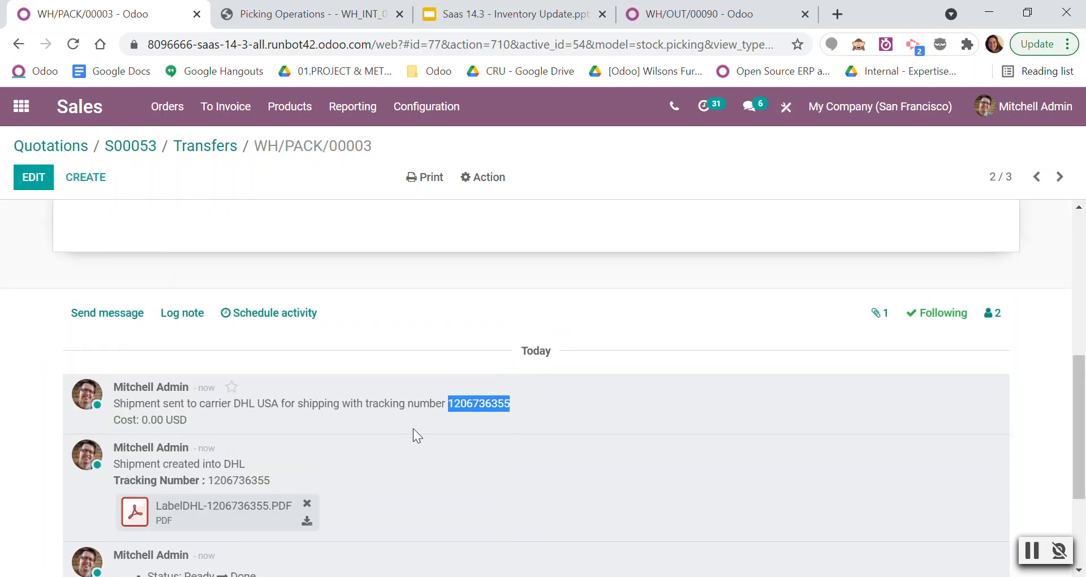
scroll(396, 425, up, 10)
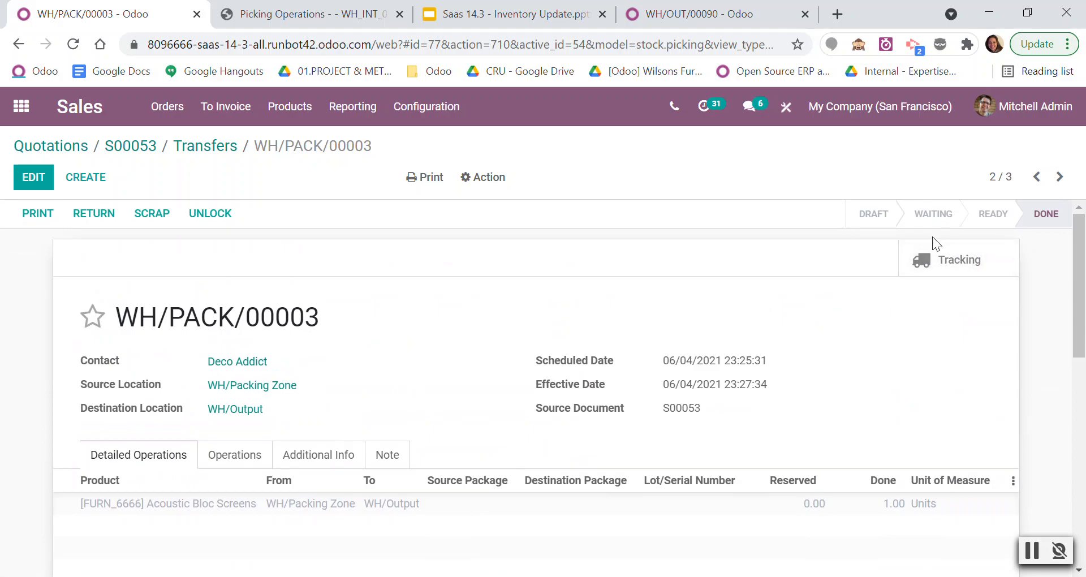
click(949, 262)
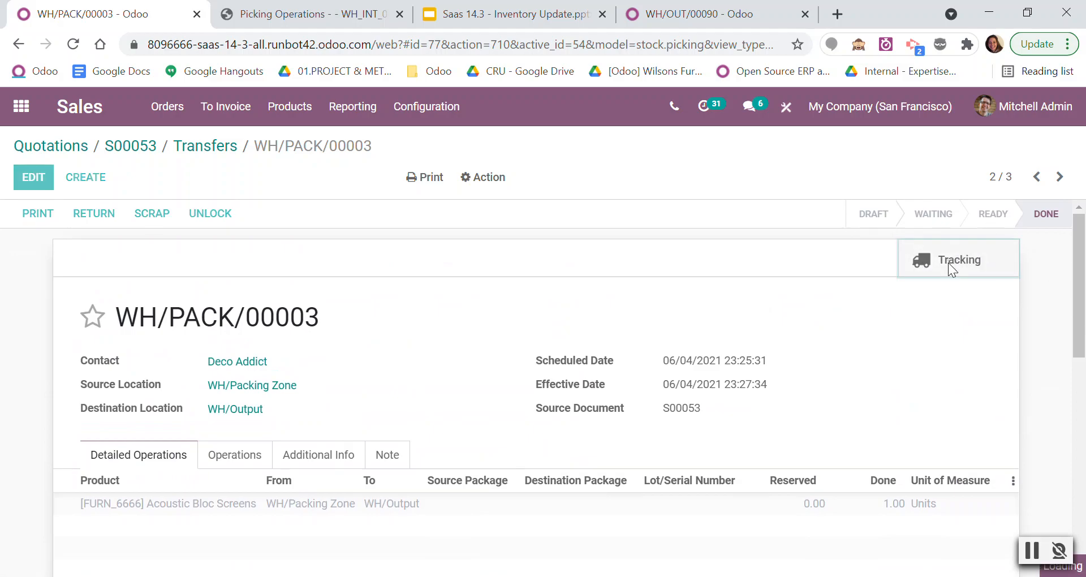
click(103, 14)
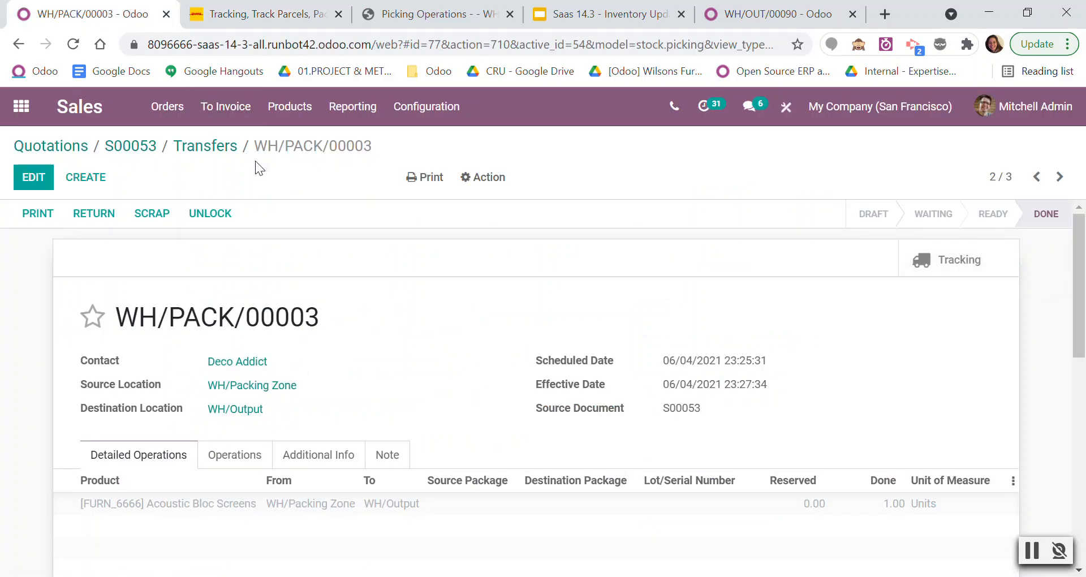
Validate the order's outgoing delivery from WH/Output, processing all quantities as an immediate transfer.
click(216, 148)
click(296, 253)
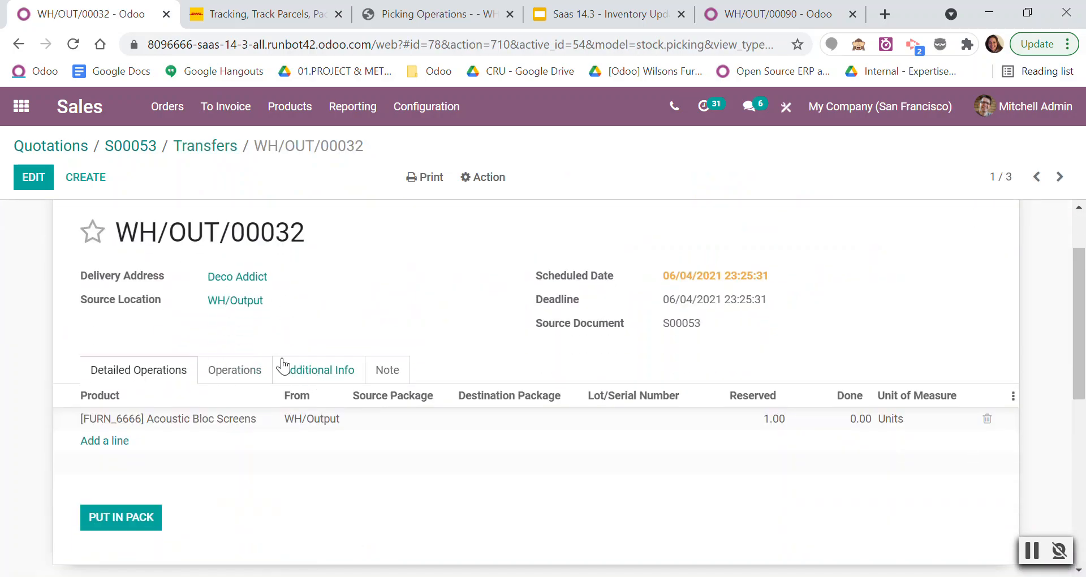
click(56, 210)
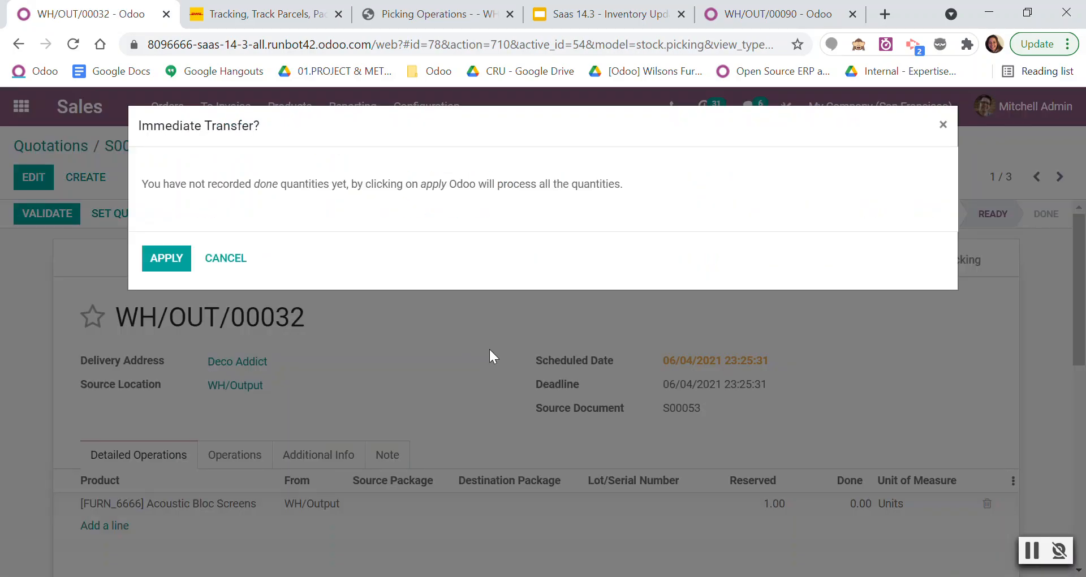
click(159, 269)
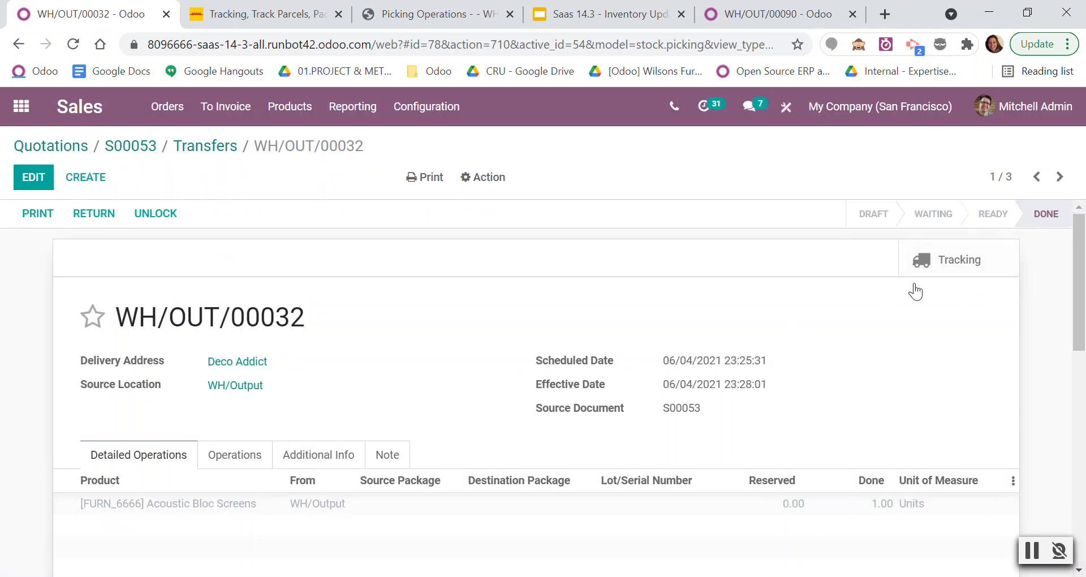
Review the delivery's message log for the customer's shipping SMS, the tracking reference and the DHL label.
scroll(619, 343, down, 10)
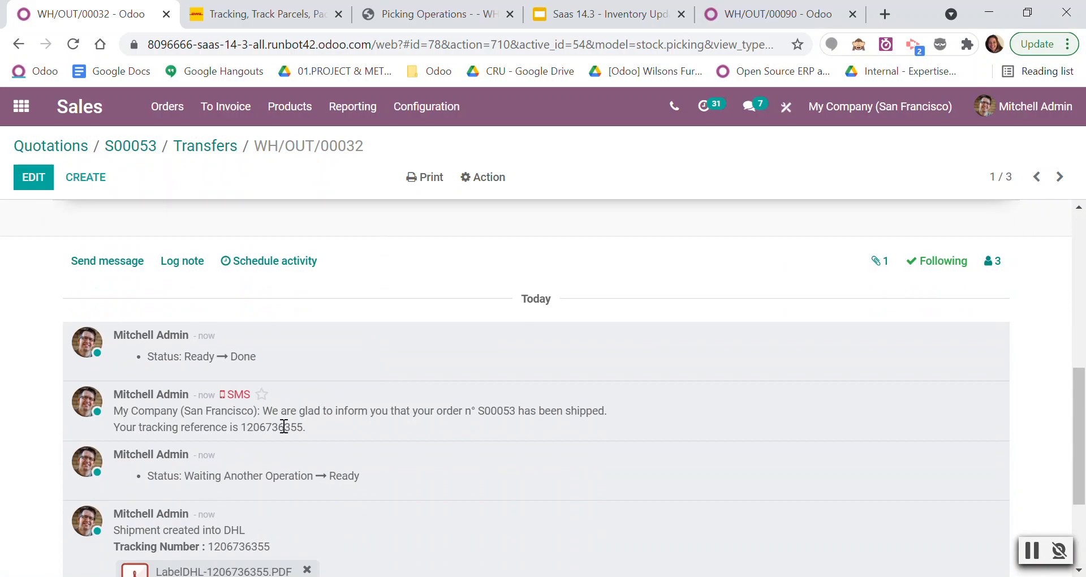
scroll(283, 426, down, 2)
drag(178, 326, 463, 504)
click(411, 422)
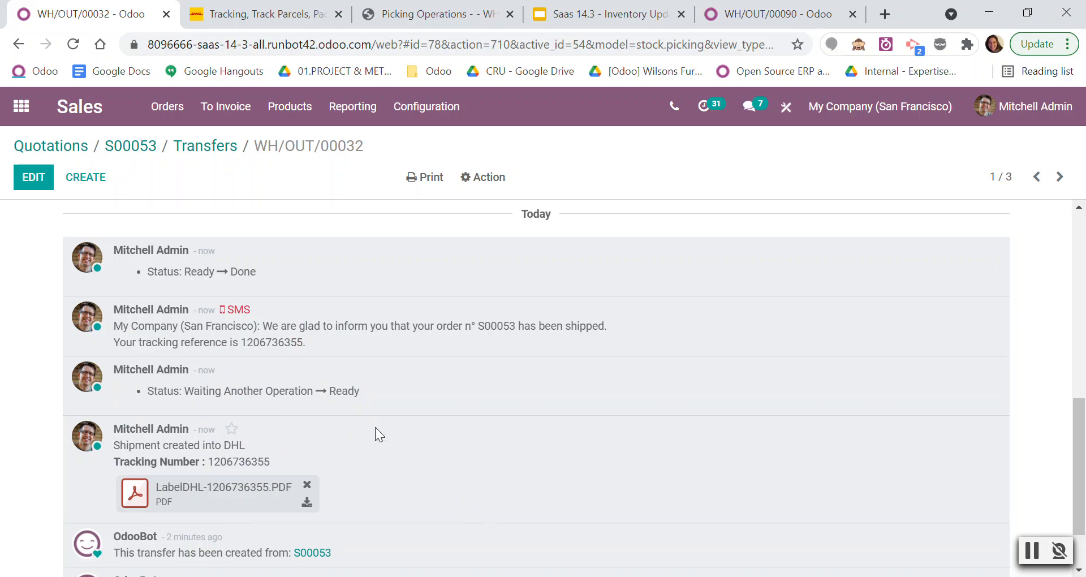
drag(317, 342, 132, 327)
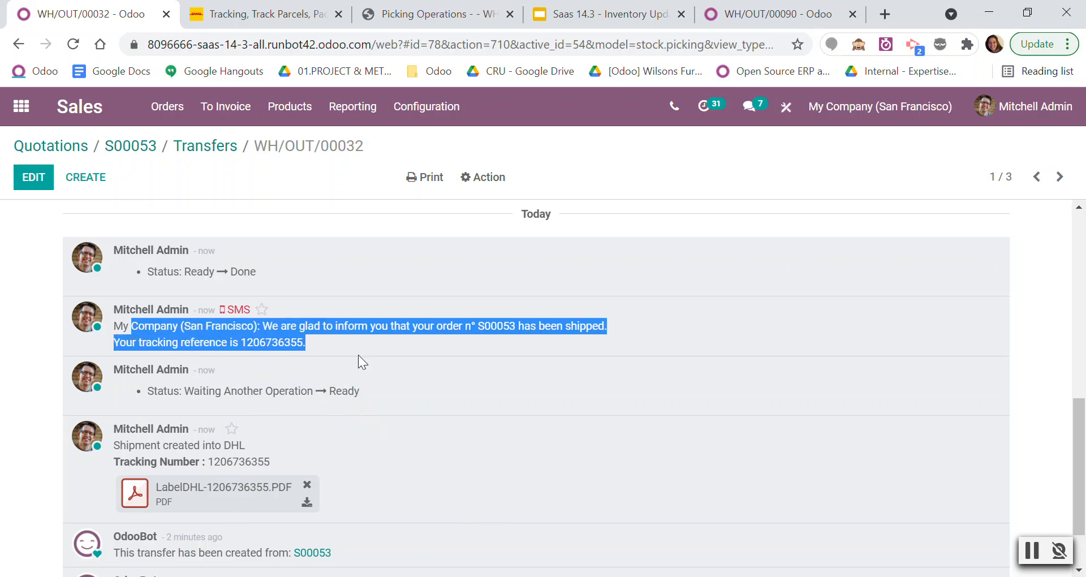
Switch to the Saas 14.3 Inventory Update presentation in Google Slides and start the full-screen slideshow.
scroll(426, 400, up, 10)
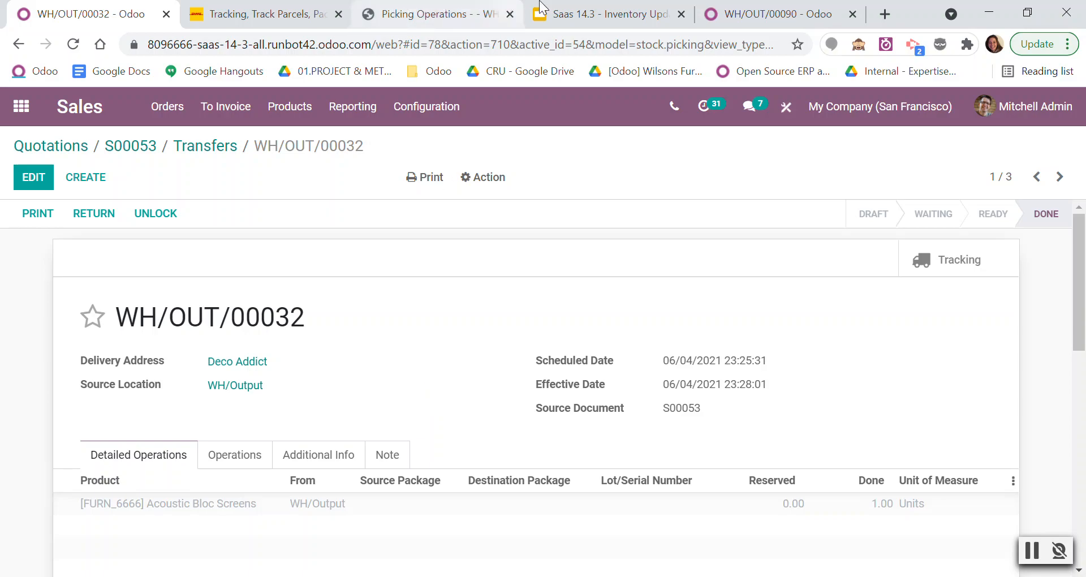
click(582, 13)
click(903, 112)
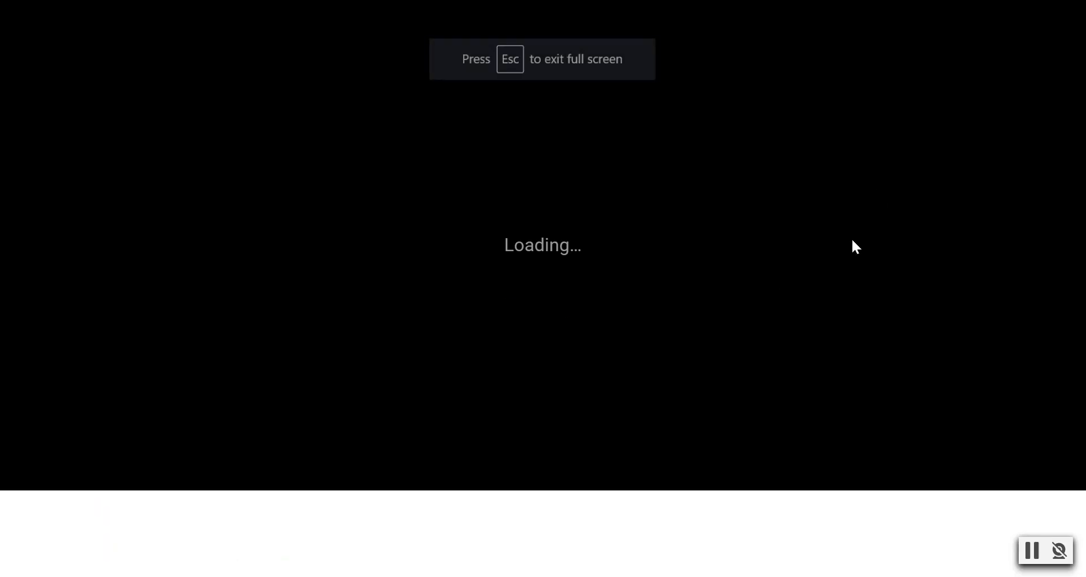
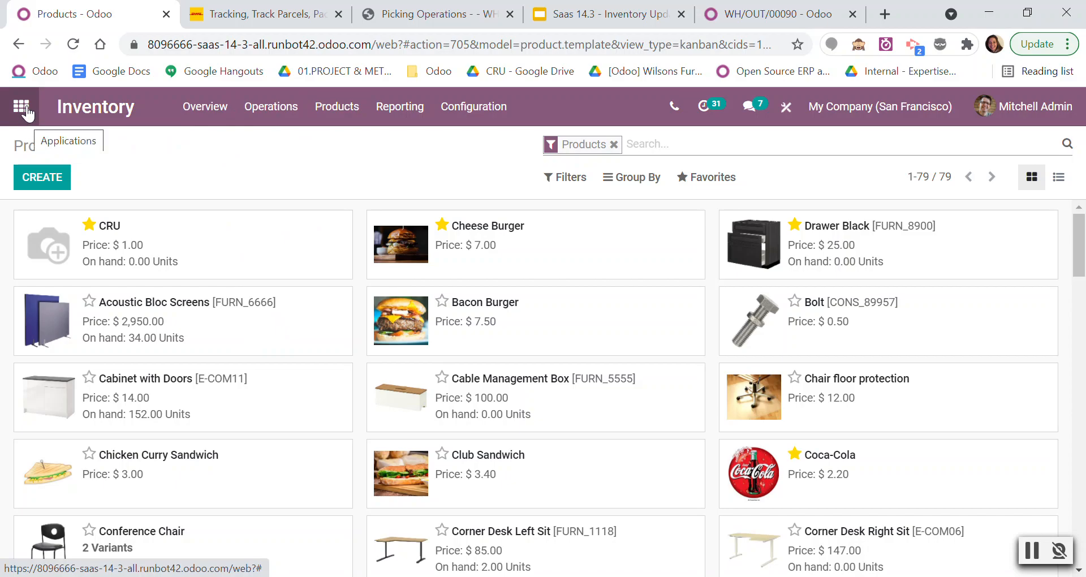
Start a new request for quotation in the Purchase app.
click(22, 107)
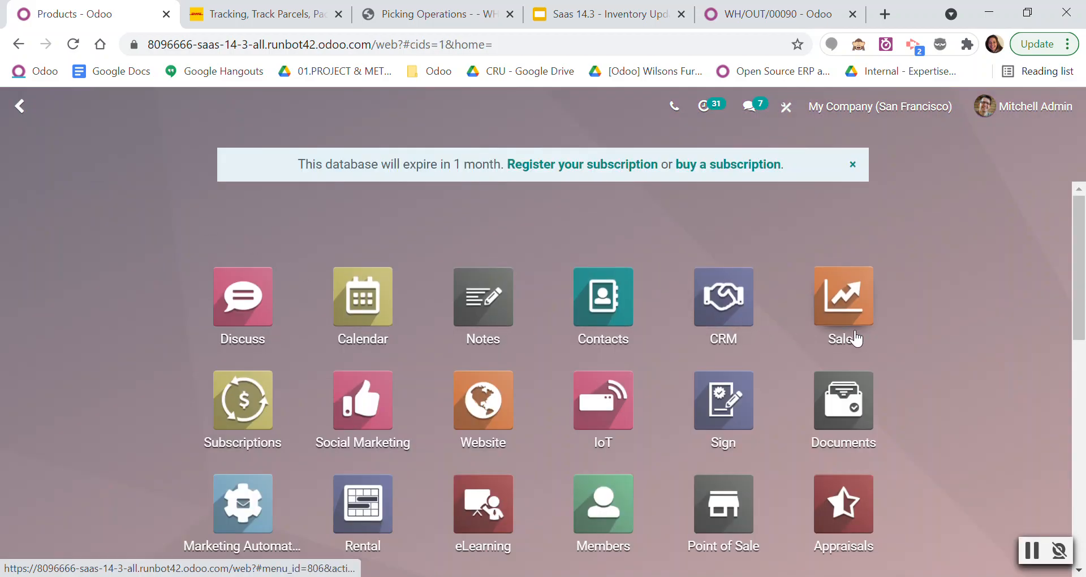
scroll(514, 371, down, 3)
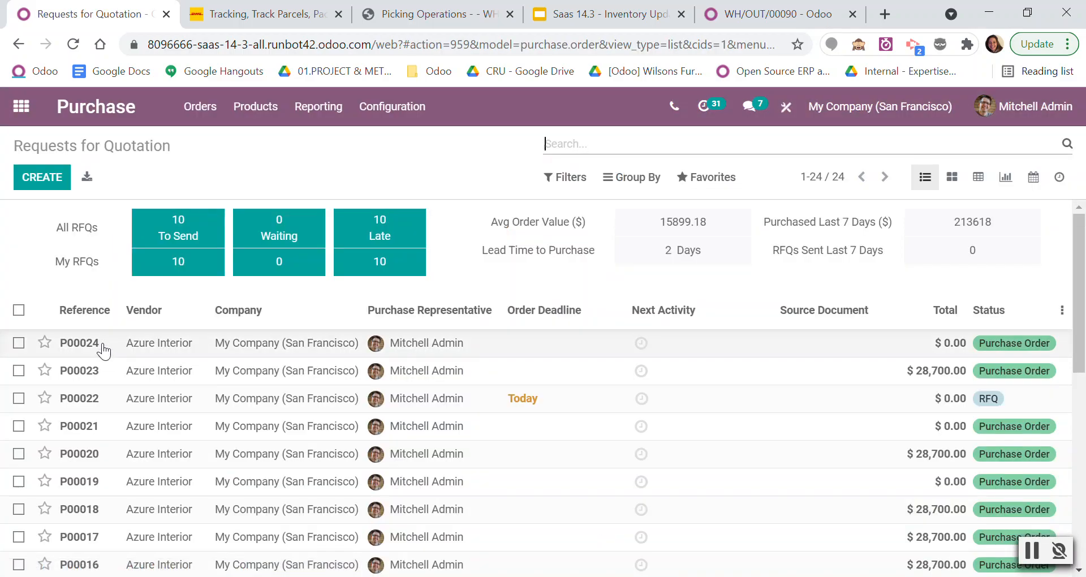
click(104, 346)
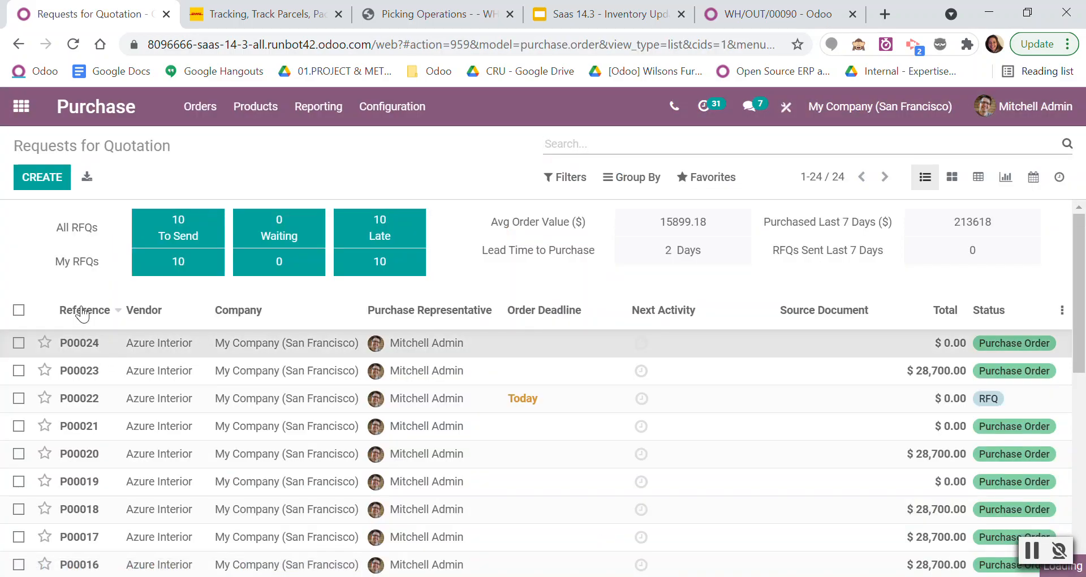
click(85, 177)
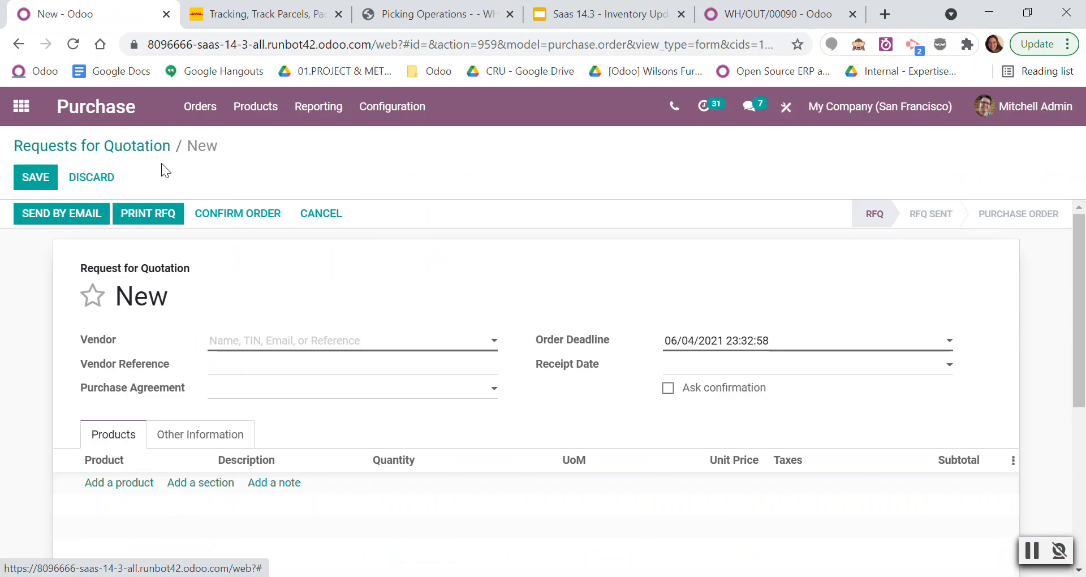
Set the vendor to Azure Interior, add a product line and display its product suggestions to check the favourites order.
click(280, 341)
click(286, 366)
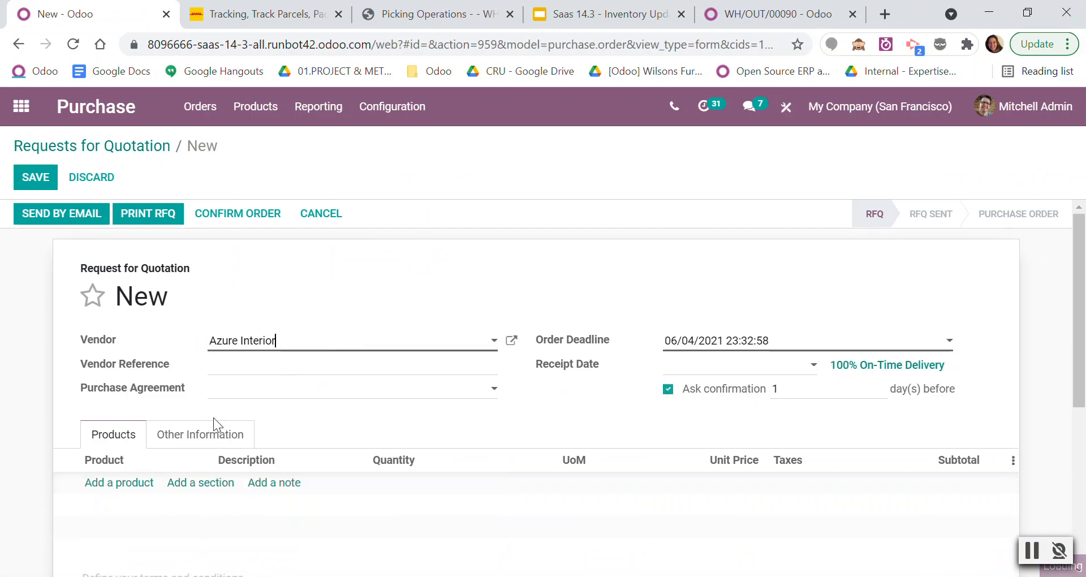
click(136, 483)
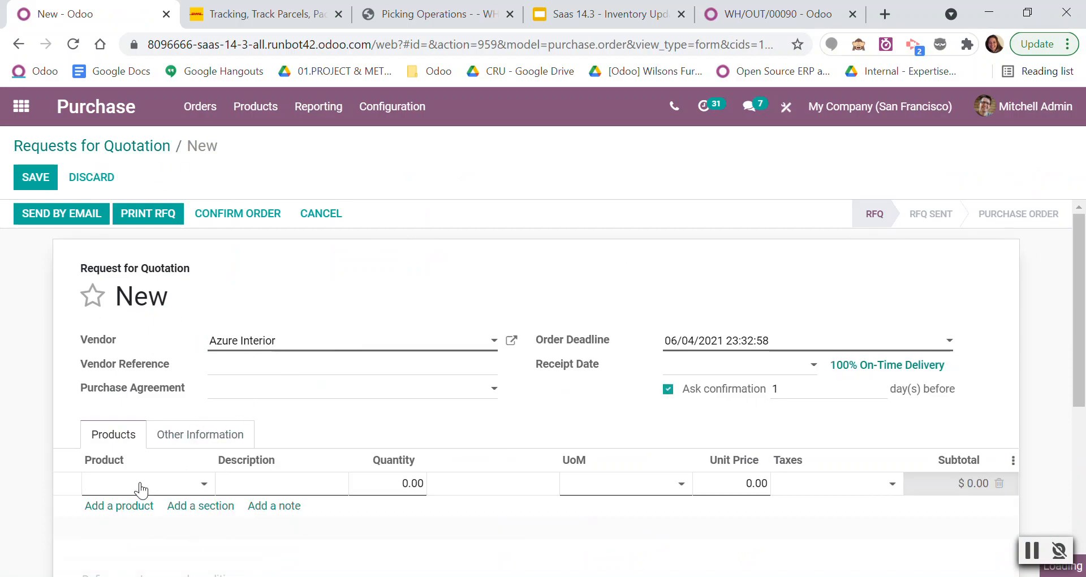
click(141, 488)
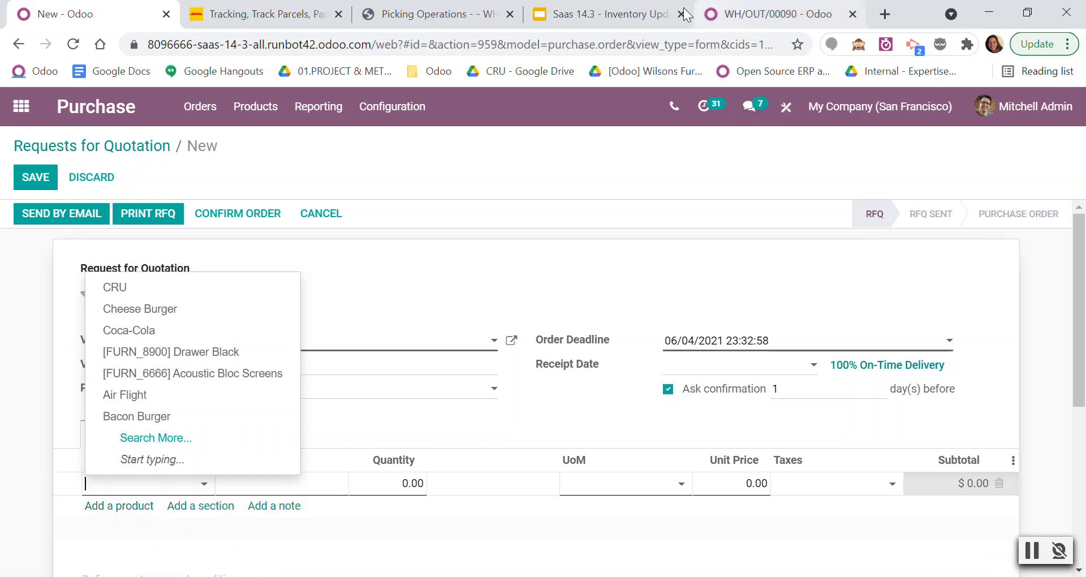
Switch to the Saas 14.3 Inventory Update presentation in Google Slides, present the improvements slide full screen, and exit the slideshow.
click(602, 12)
click(905, 114)
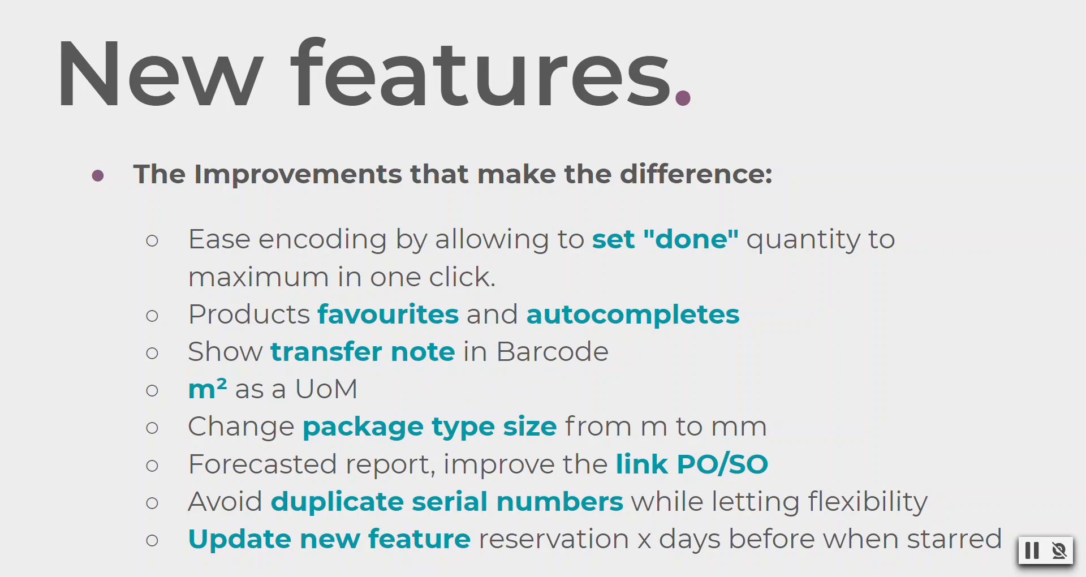
key(Escape)
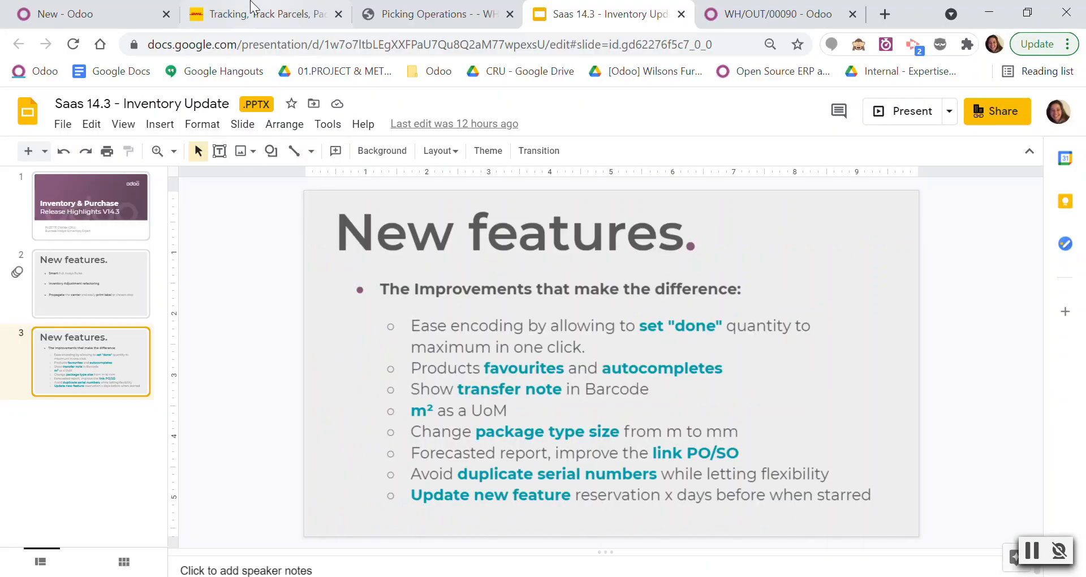
Return to Odoo, open receipt WH/IN/00003 from the Inventory receipts to process, and view its note.
click(99, 14)
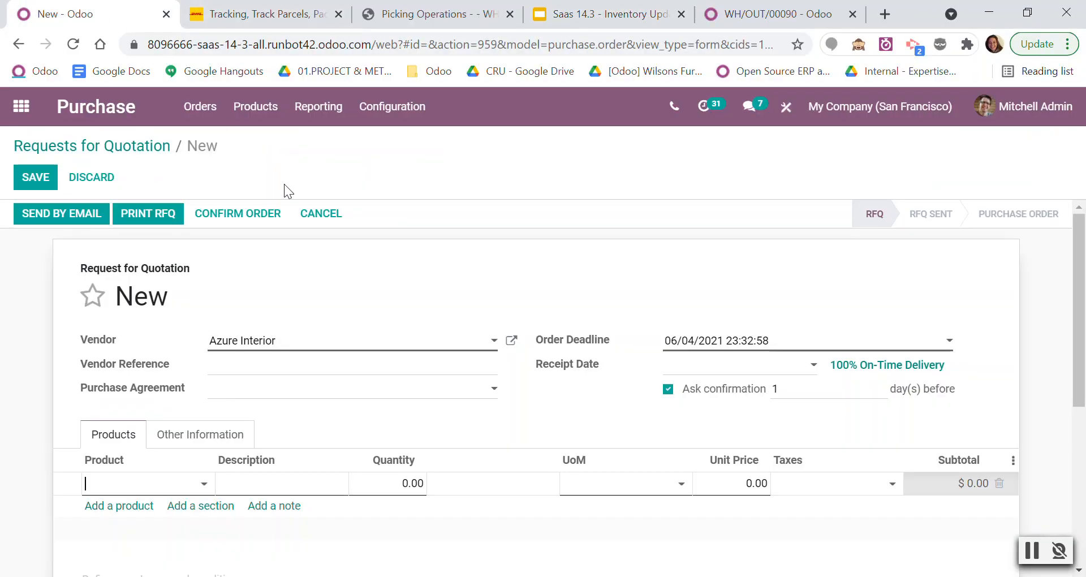
click(22, 106)
scroll(402, 416, down, 5)
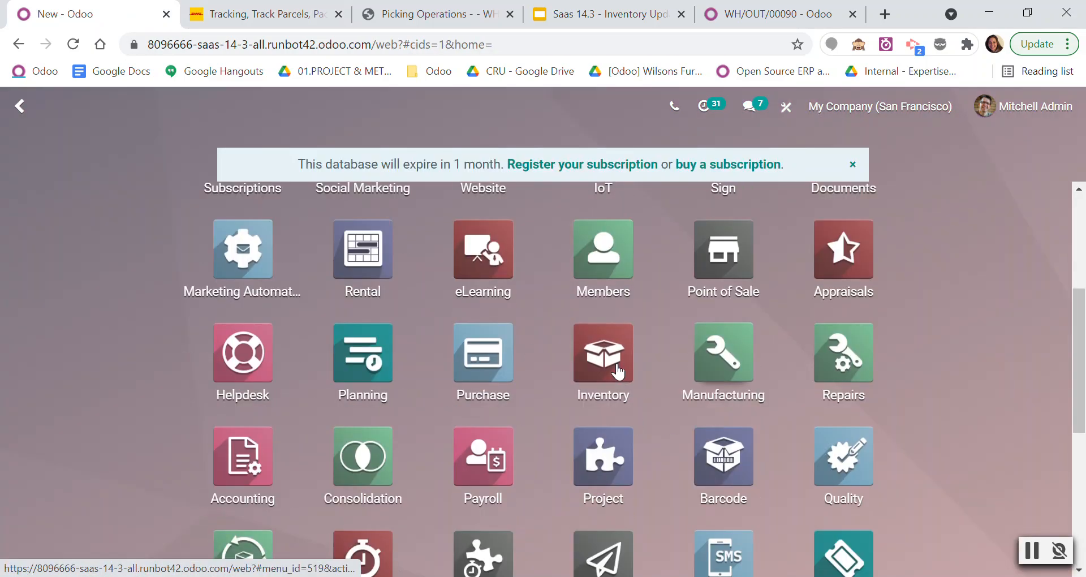
click(575, 398)
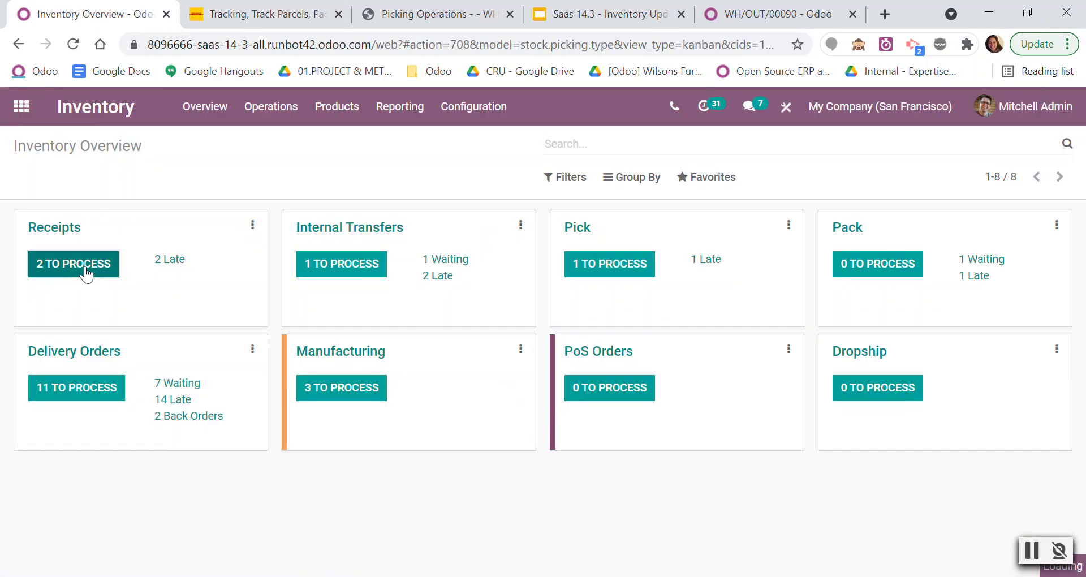
click(86, 272)
click(253, 256)
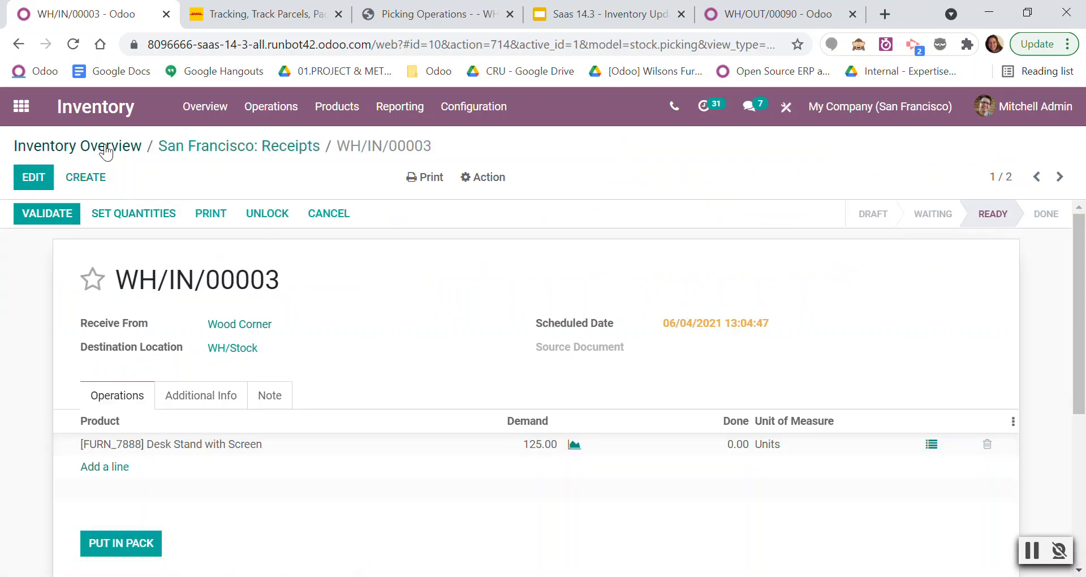
click(271, 395)
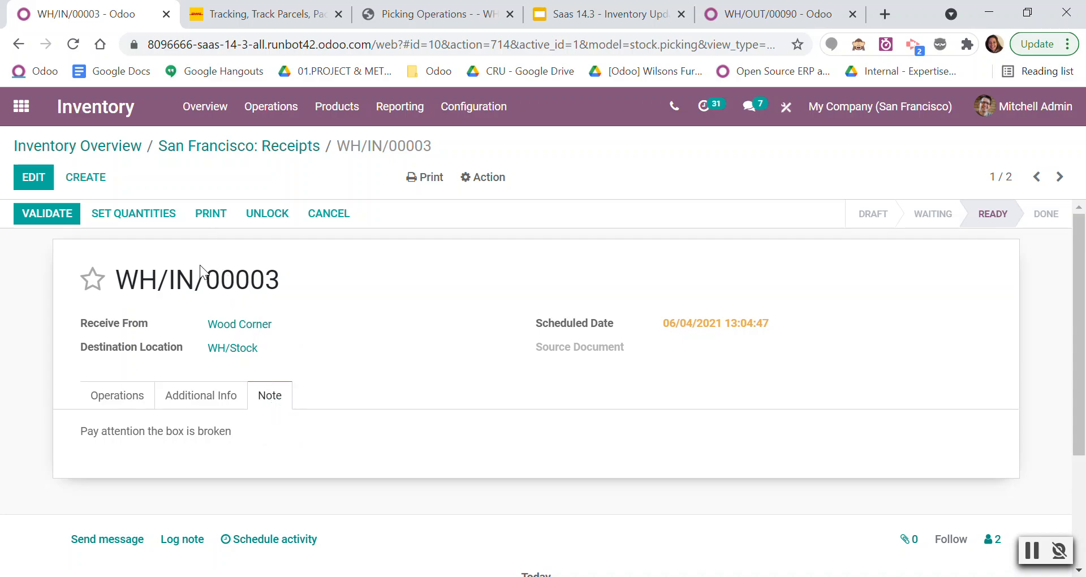
Open receipt WH/IN/00003 from the Barcode app's receipt operations to check how the transfer note is shown.
click(21, 106)
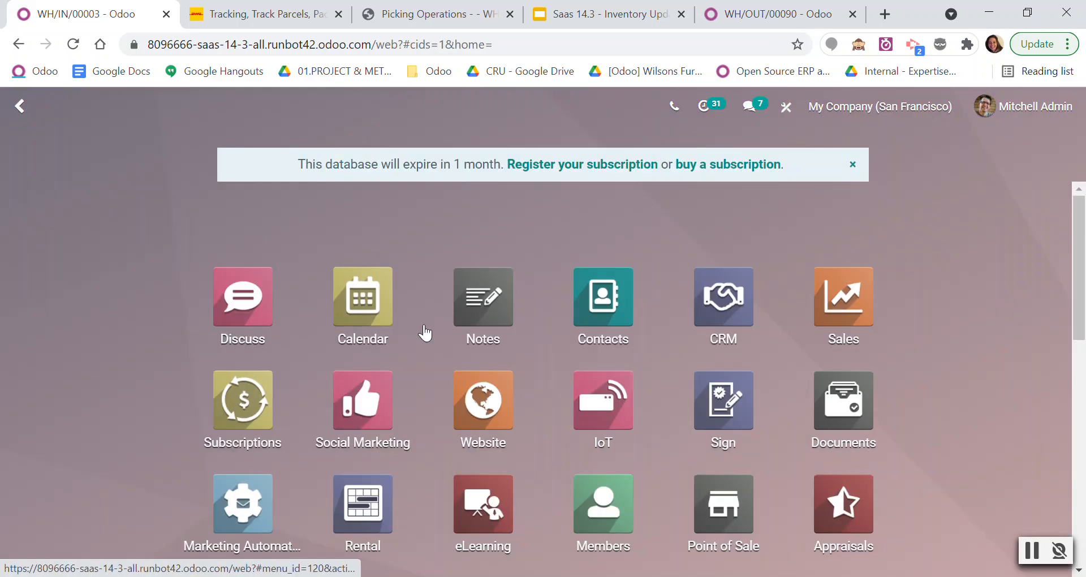
scroll(471, 355, down, 3)
scroll(627, 452, down, 2)
click(723, 460)
click(418, 562)
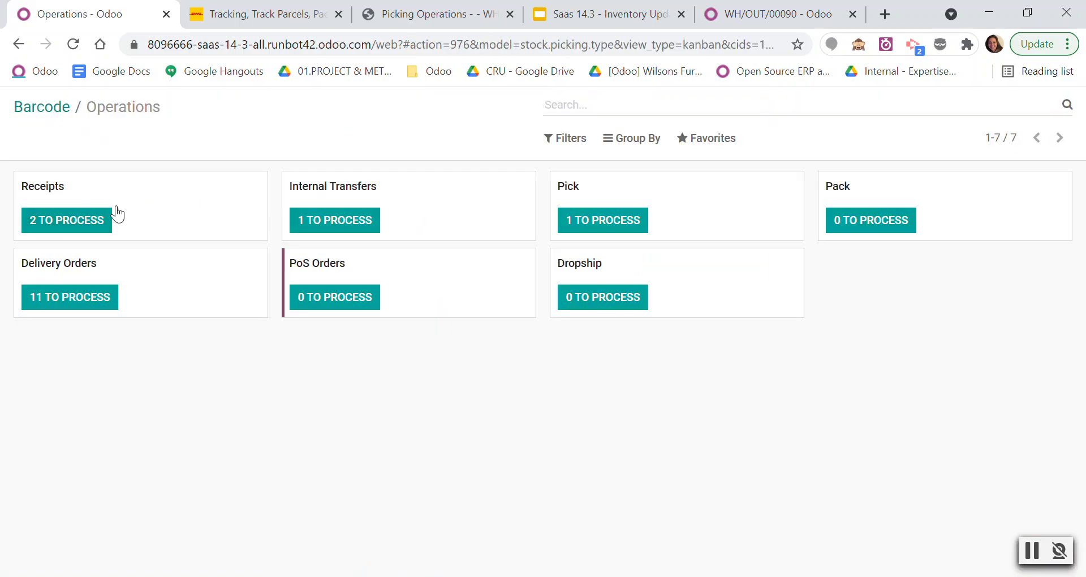
click(61, 223)
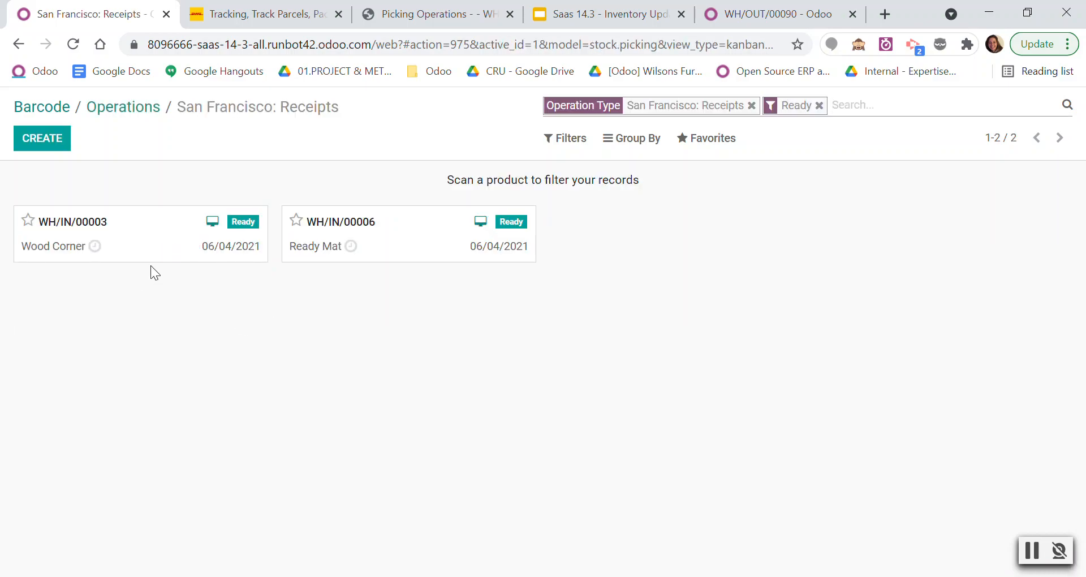
click(136, 249)
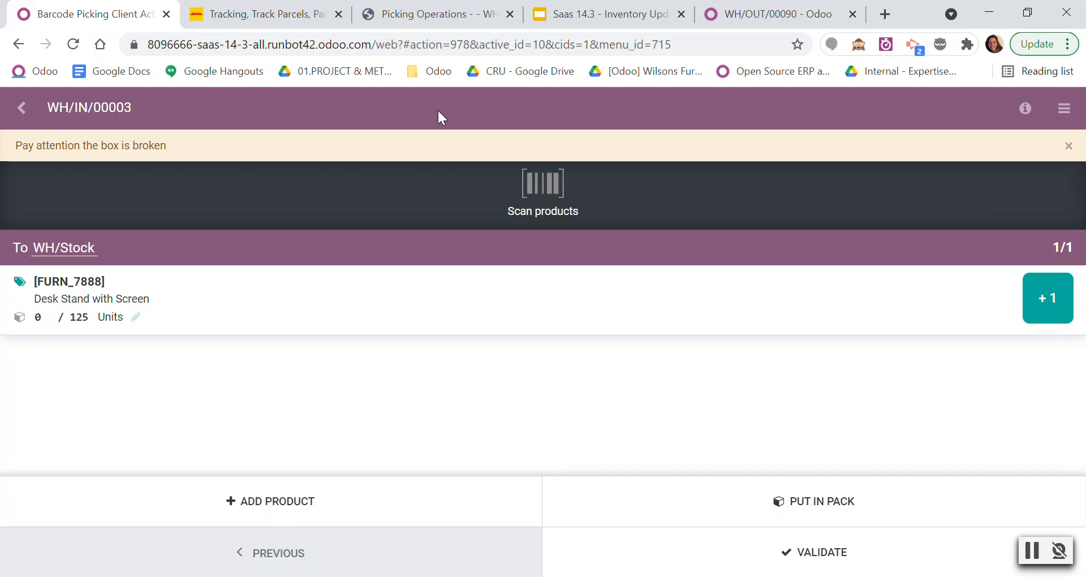
Go back to the Google Slides presentation and resume the full-screen slideshow on the improvements slide.
click(565, 19)
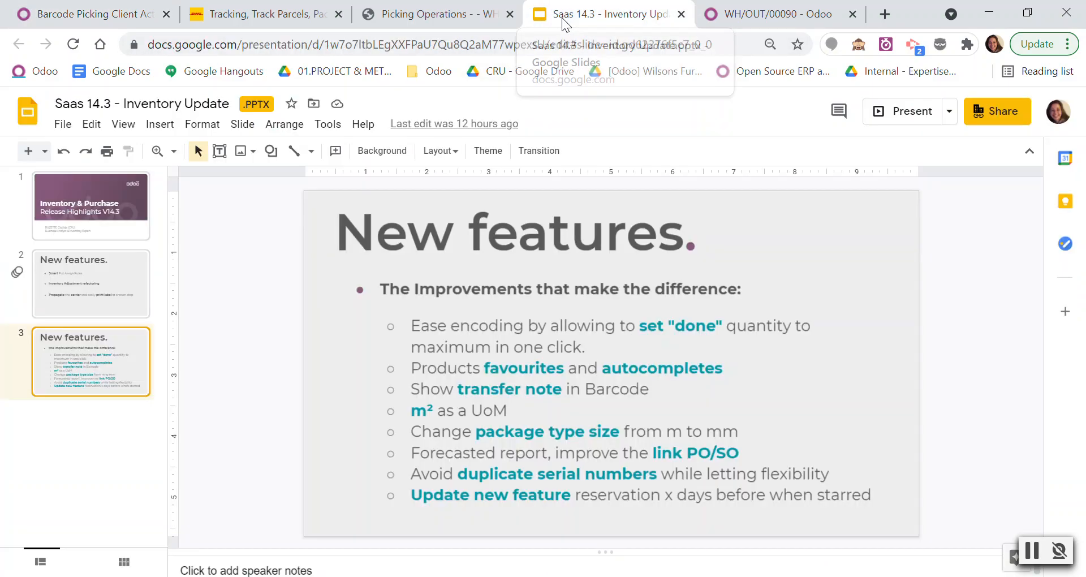
click(887, 112)
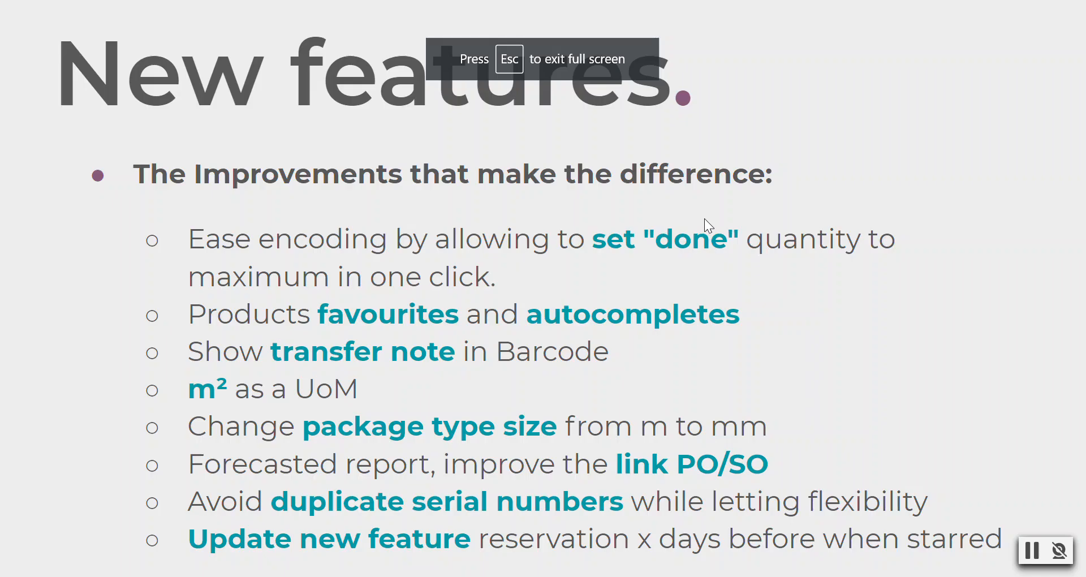